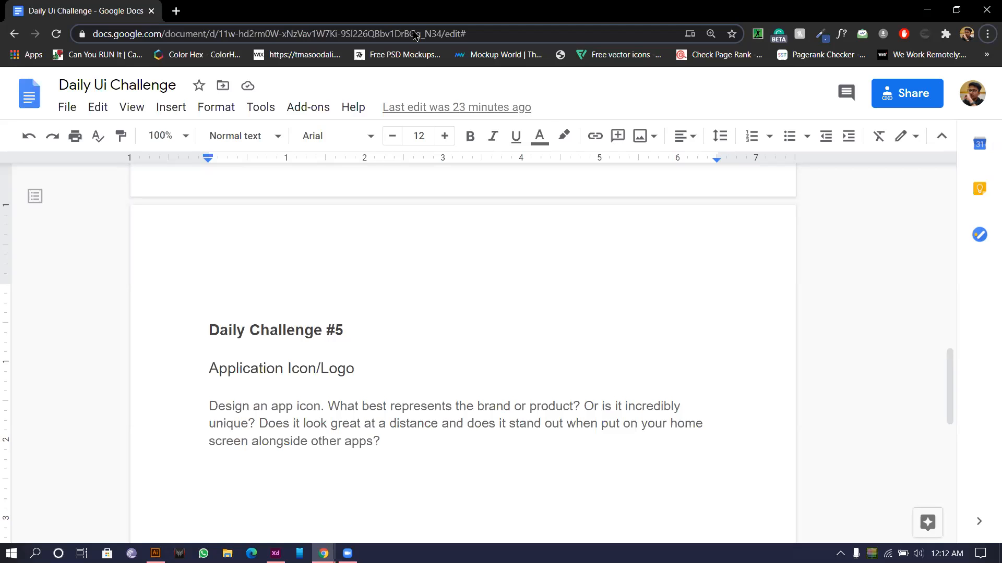
Step: Search Google Images for "App Icons" in a new browser tab
{"action": "left_click", "coordinate": [176, 11]}
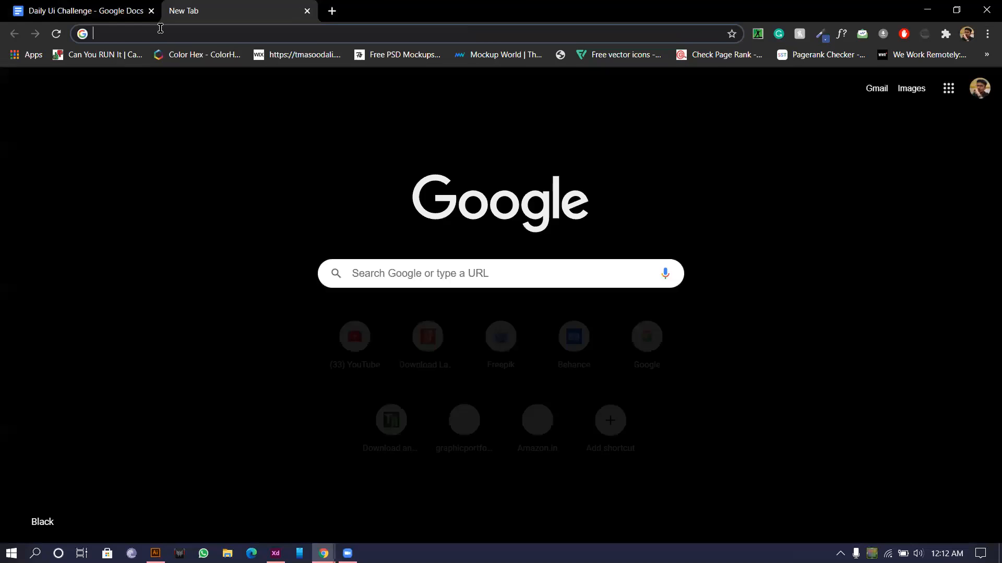
{"action": "left_click", "coordinate": [161, 28]}
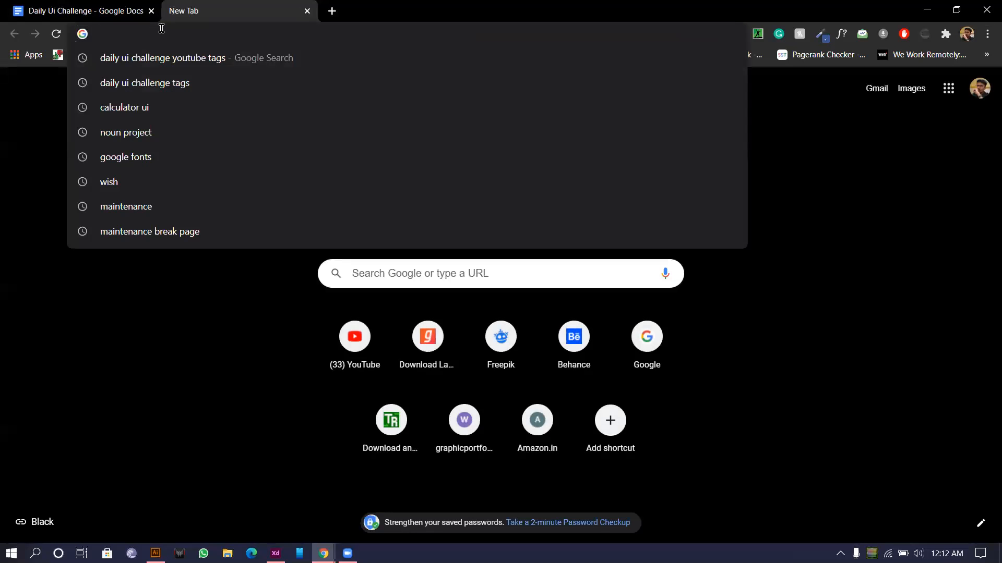
{"action": "type", "text": "App I"}
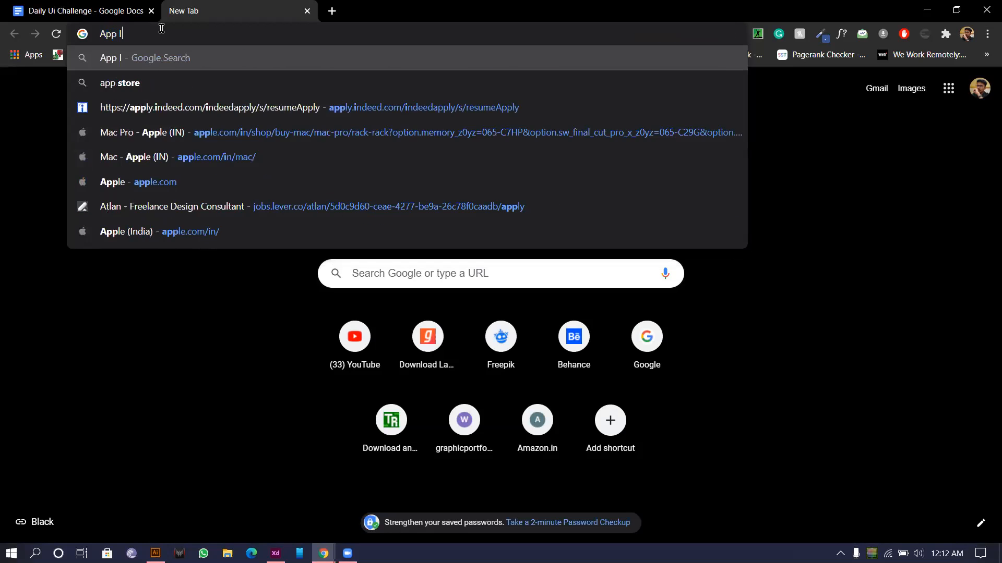
{"action": "type", "text": "cons"}
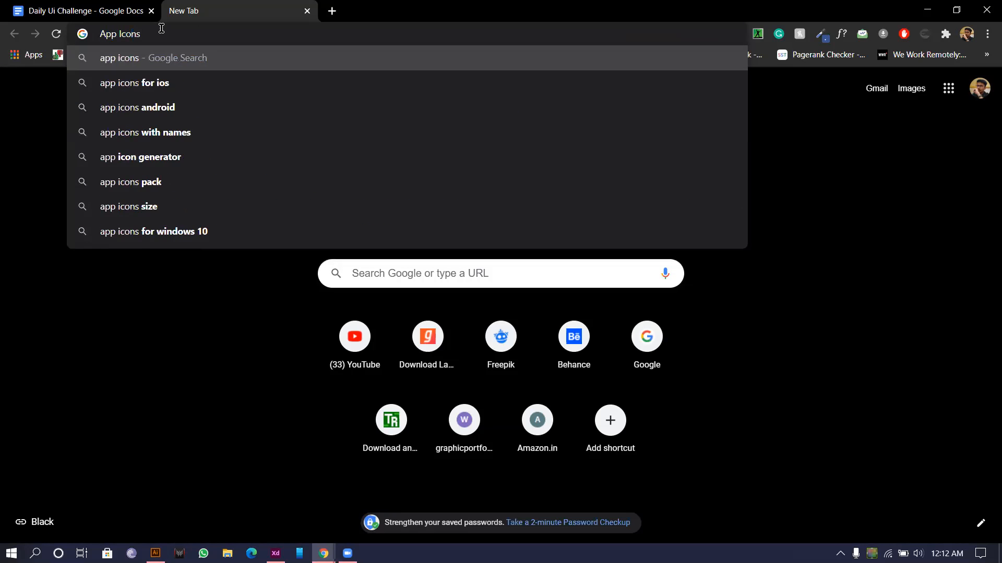
{"action": "key", "text": "Return"}
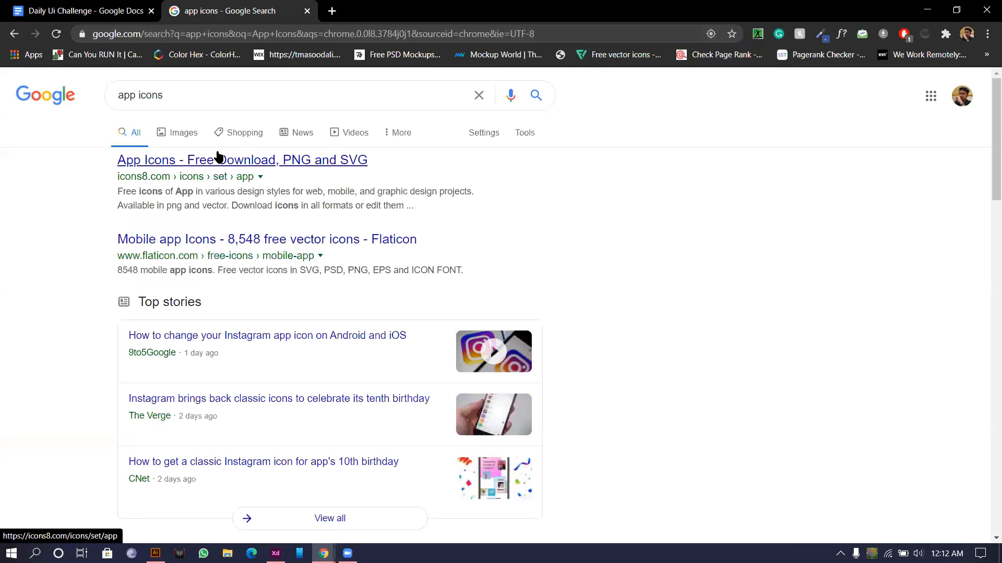
{"action": "left_click", "coordinate": [183, 133]}
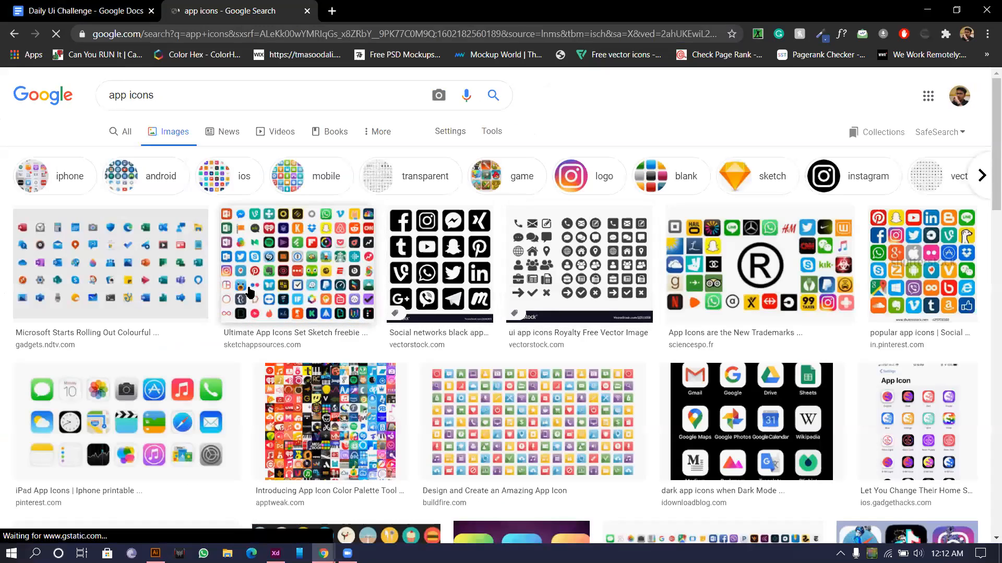
Step: Examine the app icon image results for inspiration, previewing the Ultimate App Icons Set and the blank gradient icons from TheTool
{"action": "left_click", "coordinate": [255, 259]}
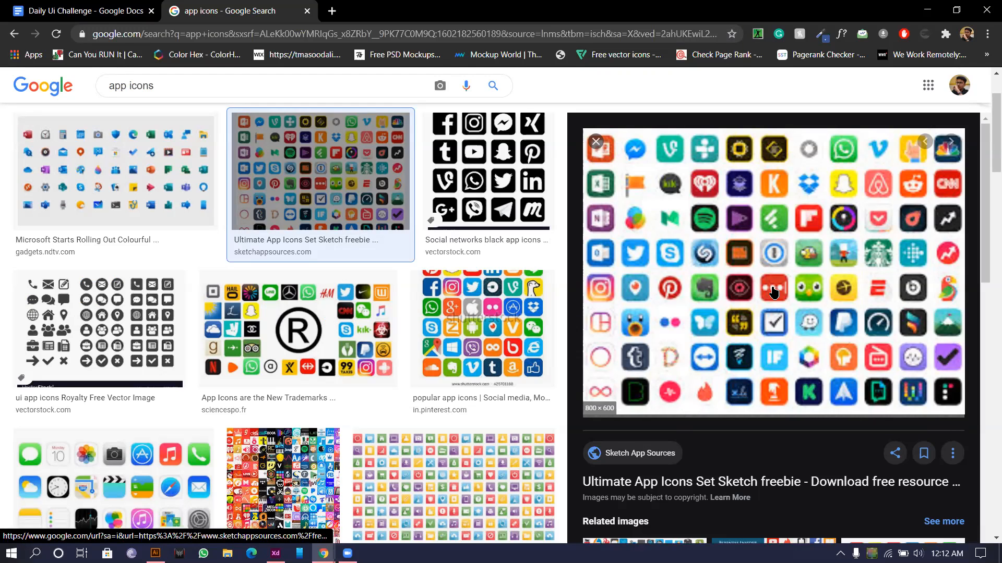
{"action": "scroll", "coordinate": [662, 227], "scroll_direction": "down", "scroll_amount": 4}
{"action": "scroll", "coordinate": [381, 319], "scroll_direction": "down", "scroll_amount": 5}
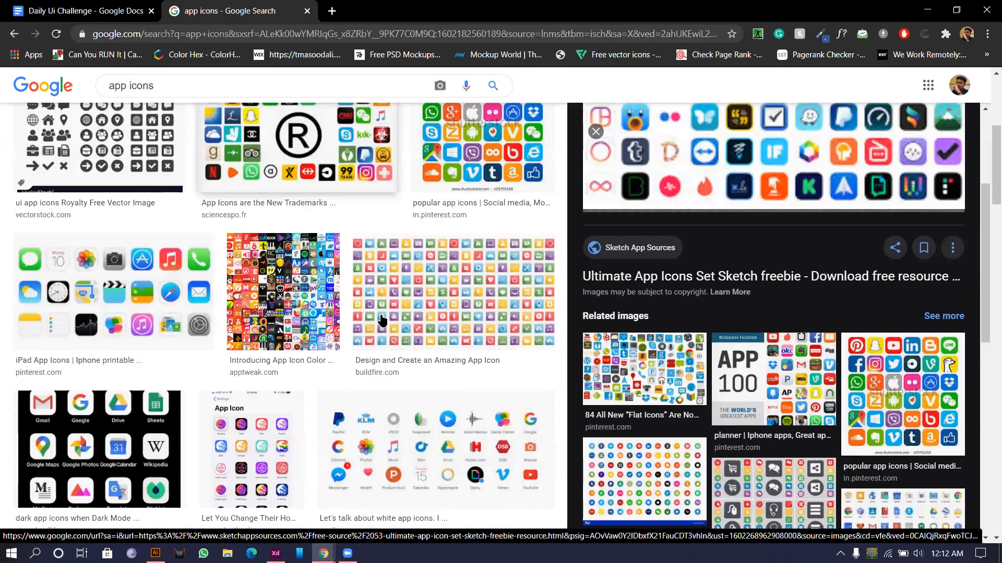
{"action": "scroll", "coordinate": [182, 302], "scroll_direction": "down", "scroll_amount": 7}
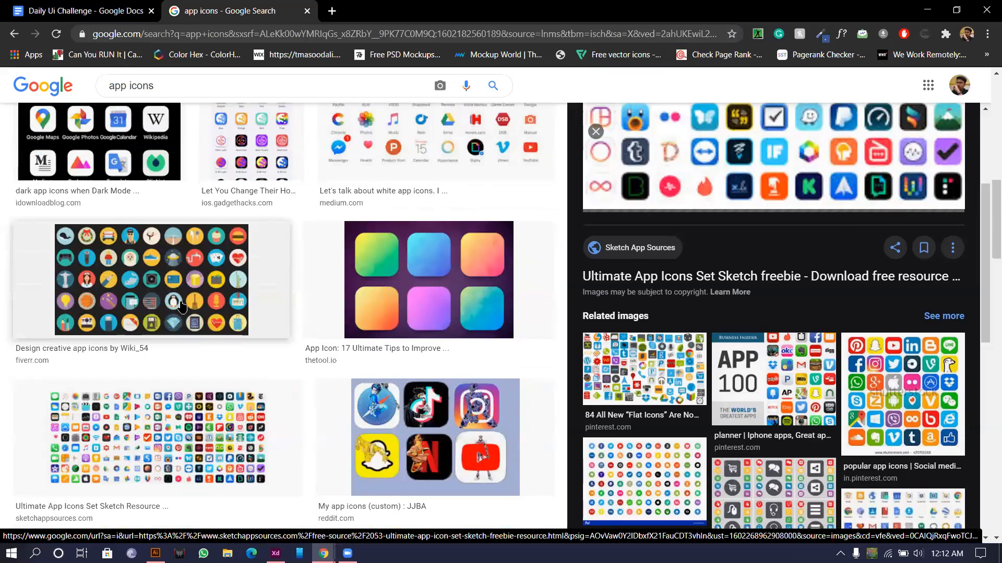
{"action": "scroll", "coordinate": [481, 196], "scroll_direction": "up", "scroll_amount": 1}
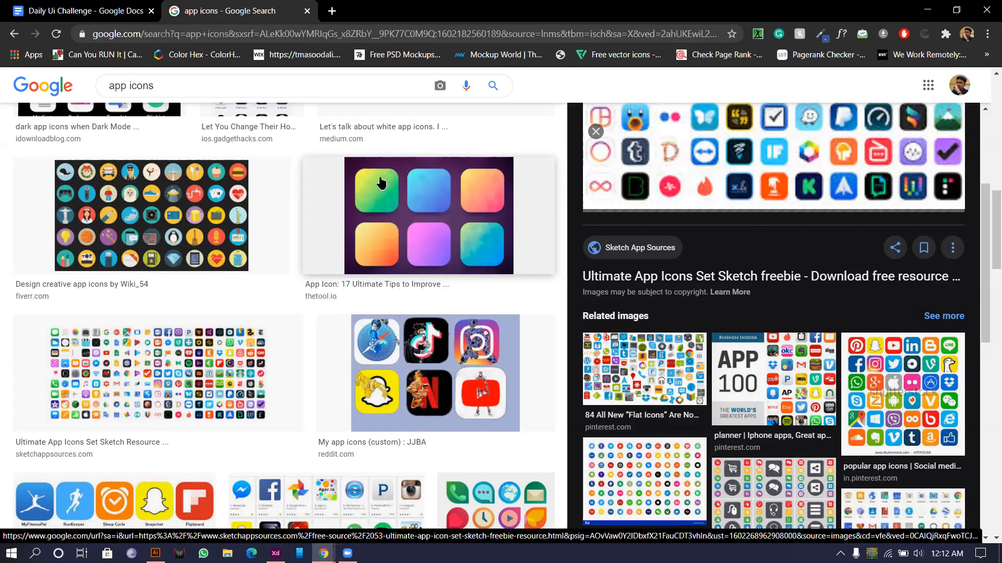
{"action": "left_click", "coordinate": [470, 198]}
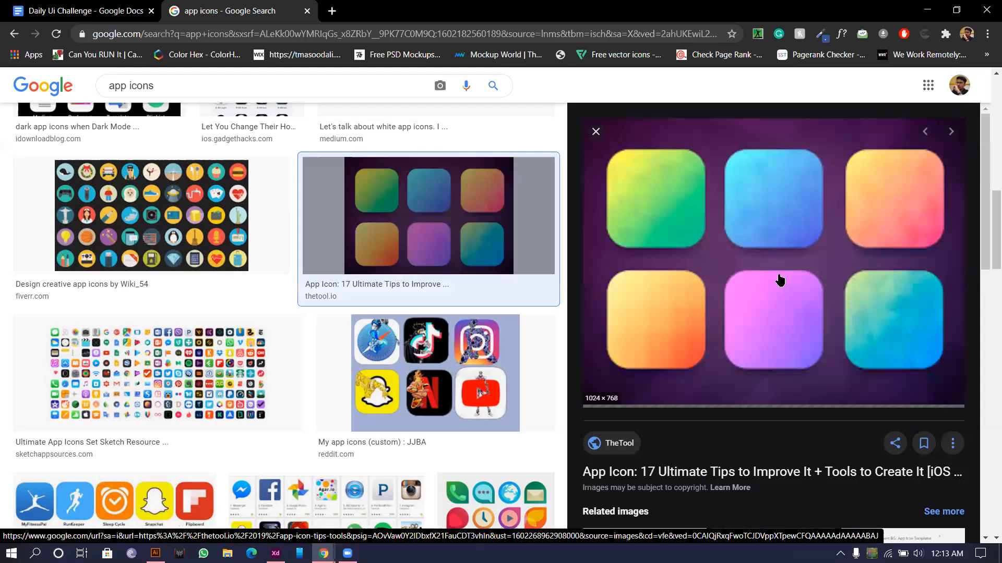
{"action": "scroll", "coordinate": [746, 297], "scroll_direction": "down", "scroll_amount": 6}
{"action": "scroll", "coordinate": [741, 292], "scroll_direction": "up", "scroll_amount": 4}
{"action": "scroll", "coordinate": [783, 334], "scroll_direction": "down", "scroll_amount": 3}
{"action": "scroll", "coordinate": [747, 339], "scroll_direction": "up", "scroll_amount": 5}
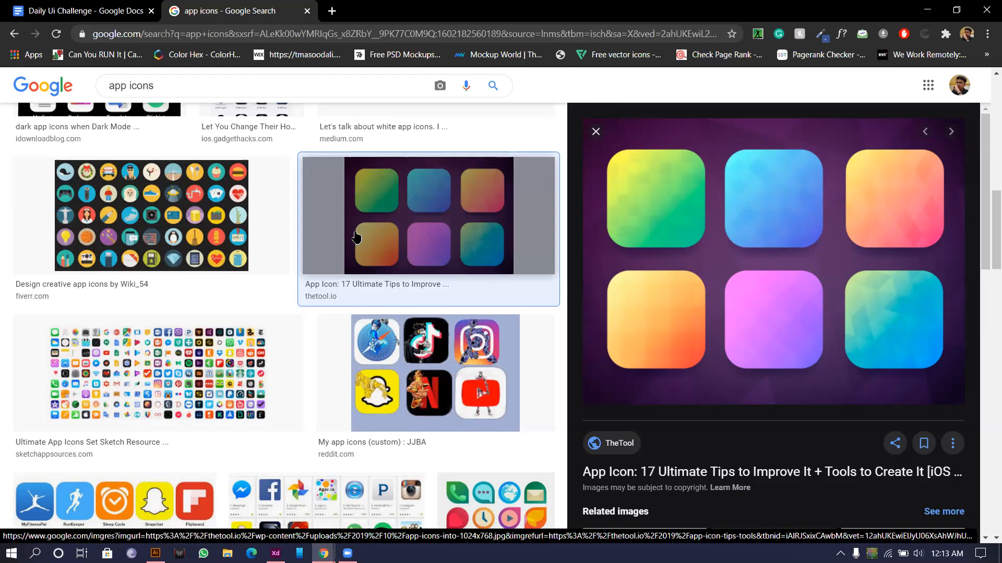
{"action": "scroll", "coordinate": [231, 275], "scroll_direction": "down", "scroll_amount": 8}
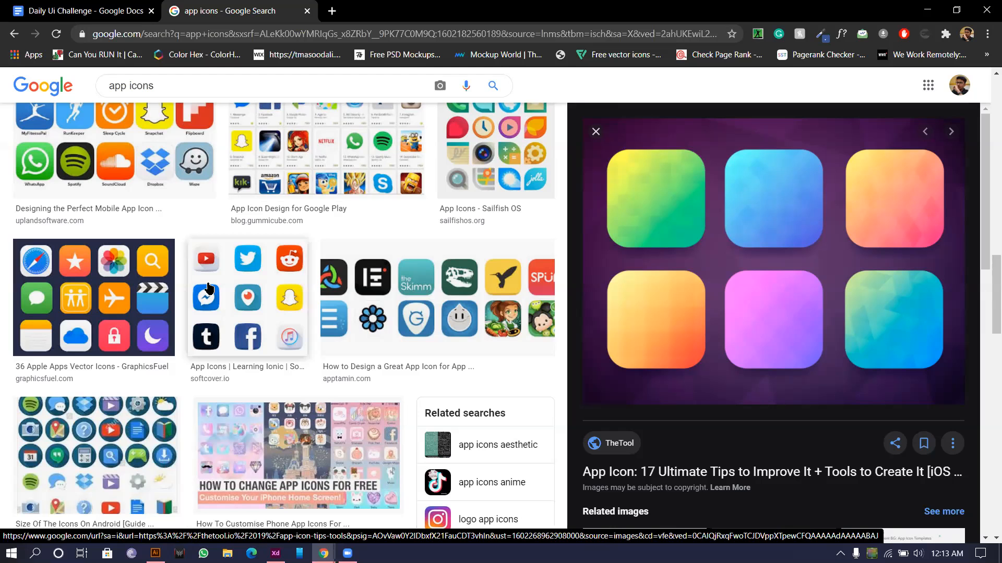
{"action": "scroll", "coordinate": [183, 301], "scroll_direction": "down", "scroll_amount": 5}
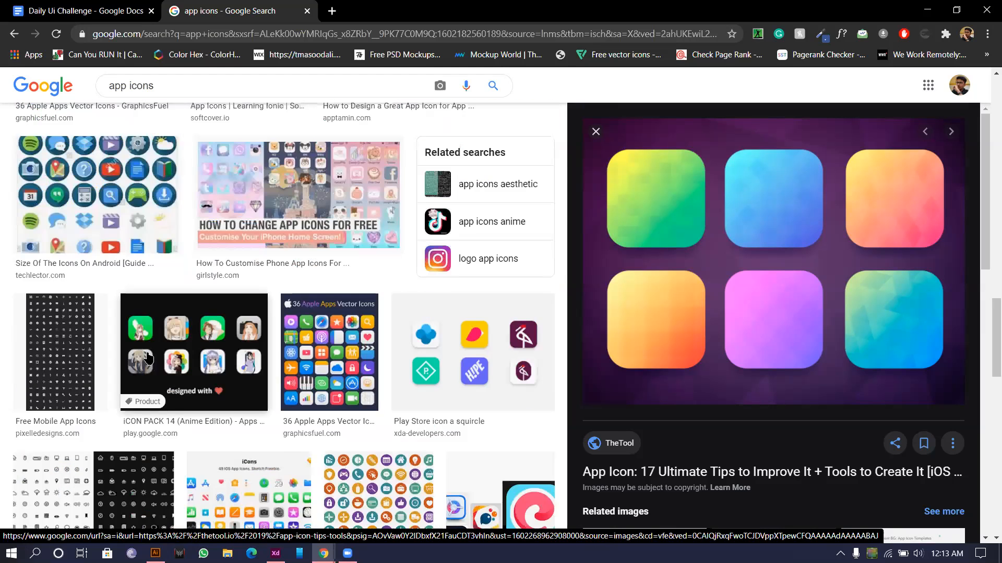
{"action": "scroll", "coordinate": [148, 354], "scroll_direction": "down", "scroll_amount": 3}
{"action": "scroll", "coordinate": [148, 359], "scroll_direction": "down", "scroll_amount": 5}
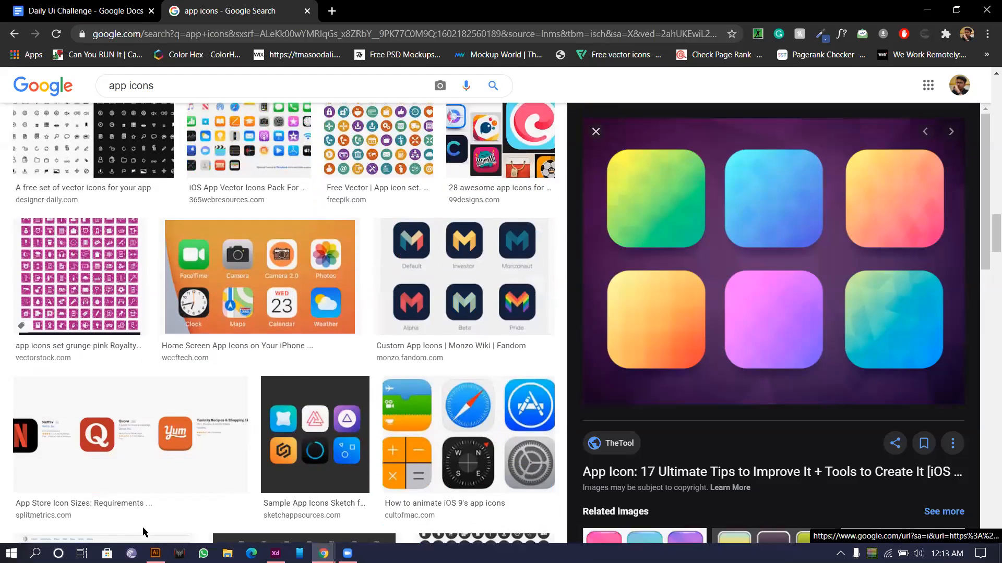
{"action": "key", "text": "alt+Tab"}
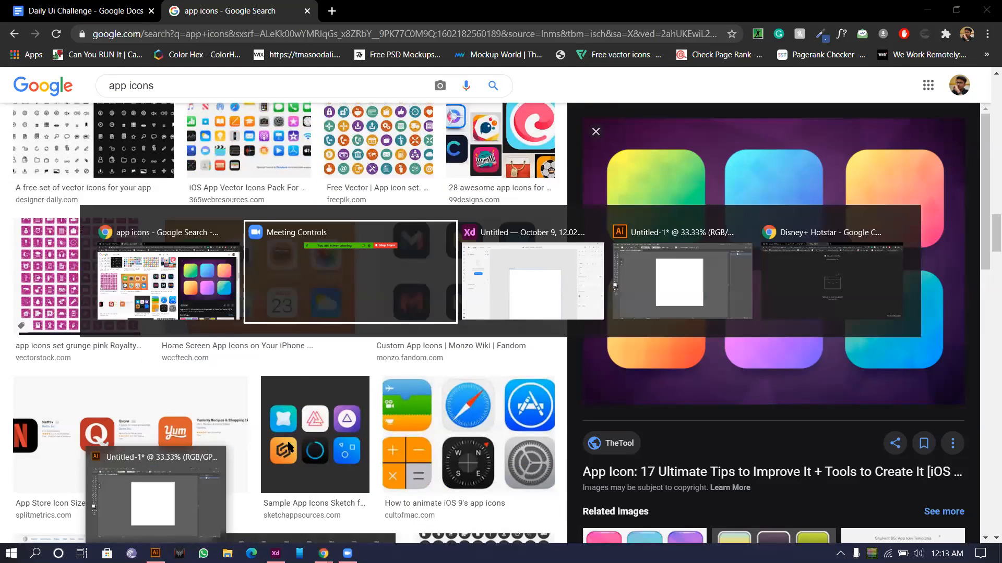
{"action": "left_click", "coordinate": [682, 269]}
{"action": "left_click_drag", "start_coordinate": [440, 230], "coordinate": [371, 273]}
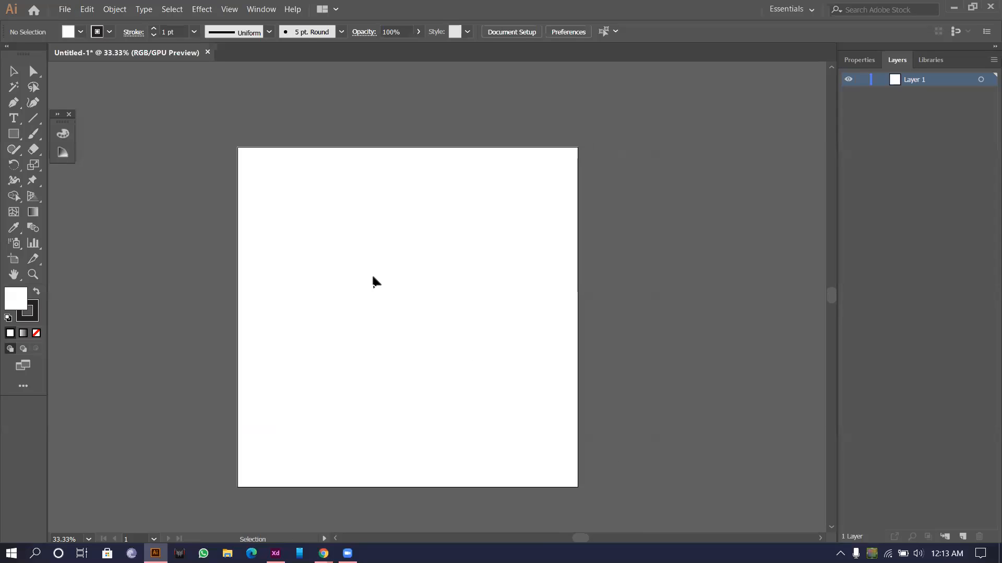
{"action": "scroll", "coordinate": [371, 273], "scroll_direction": "up", "scroll_amount": 1}
{"action": "mouse_move", "coordinate": [398, 235]}
{"action": "left_mouse_down"}
{"action": "mouse_move", "coordinate": [380, 210]}
{"action": "mouse_move", "coordinate": [528, 345]}
{"action": "left_mouse_up"}
{"action": "left_click", "coordinate": [13, 134]}
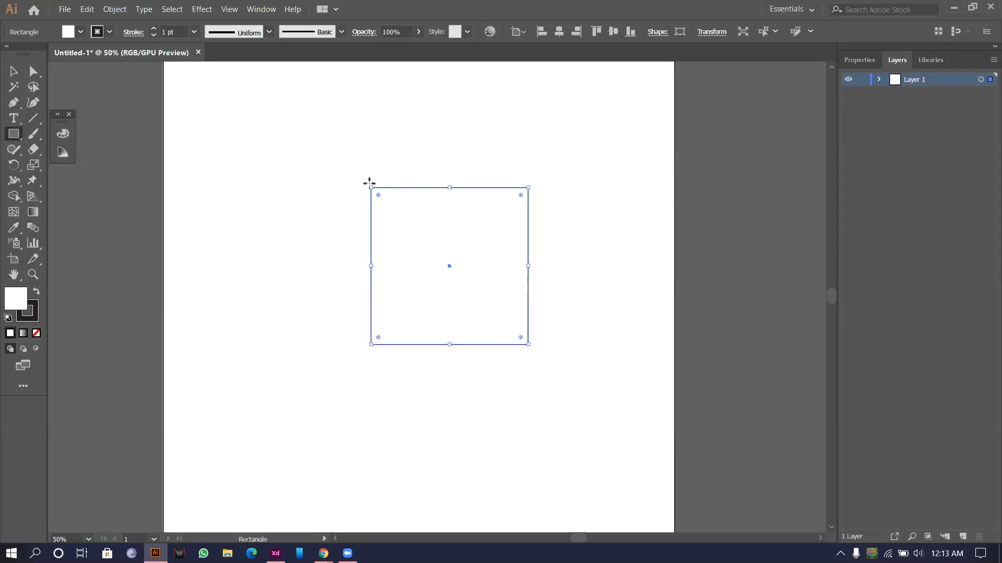
{"action": "key", "text": "v"}
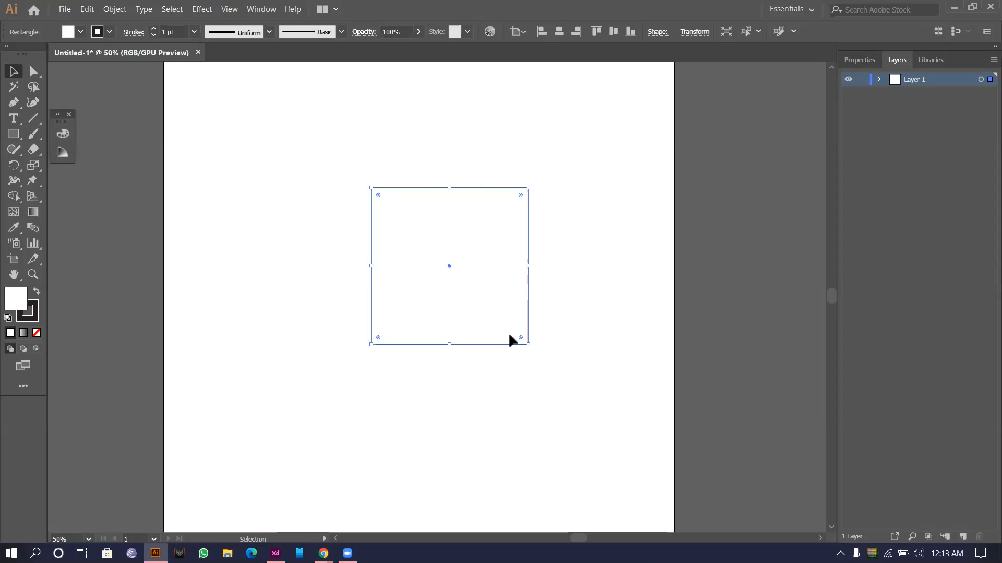
{"action": "key", "text": "Delete"}
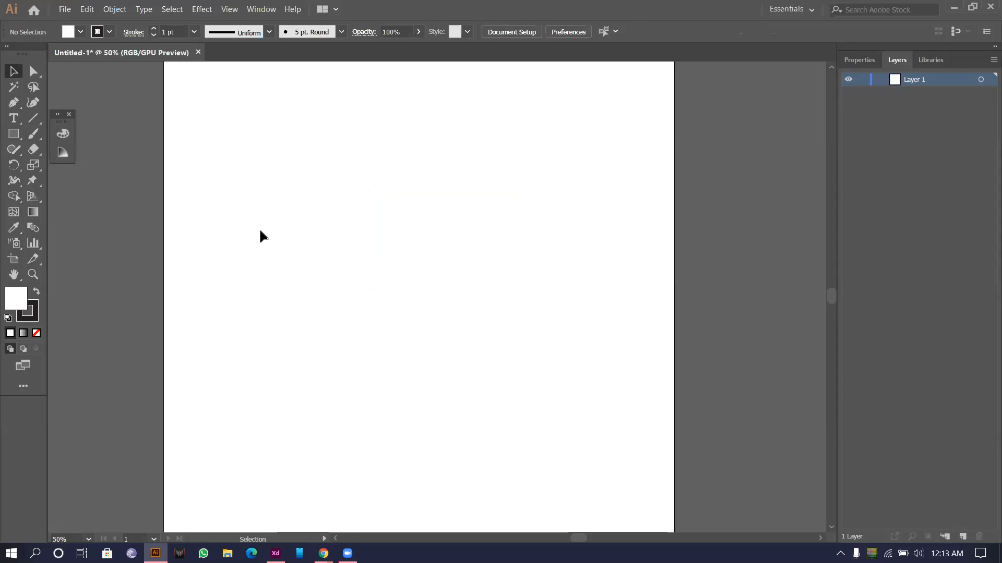
Step: Return to Chrome, search Google Images for "camera app icons" and look over the results for design references
{"action": "key", "text": "alt+Tab"}
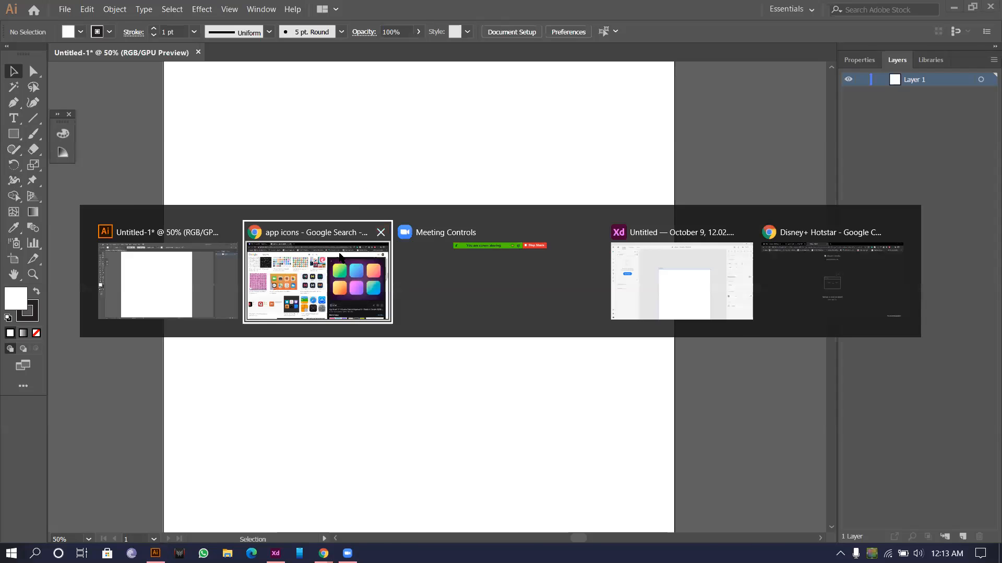
{"action": "scroll", "coordinate": [281, 256], "scroll_direction": "up", "scroll_amount": 1}
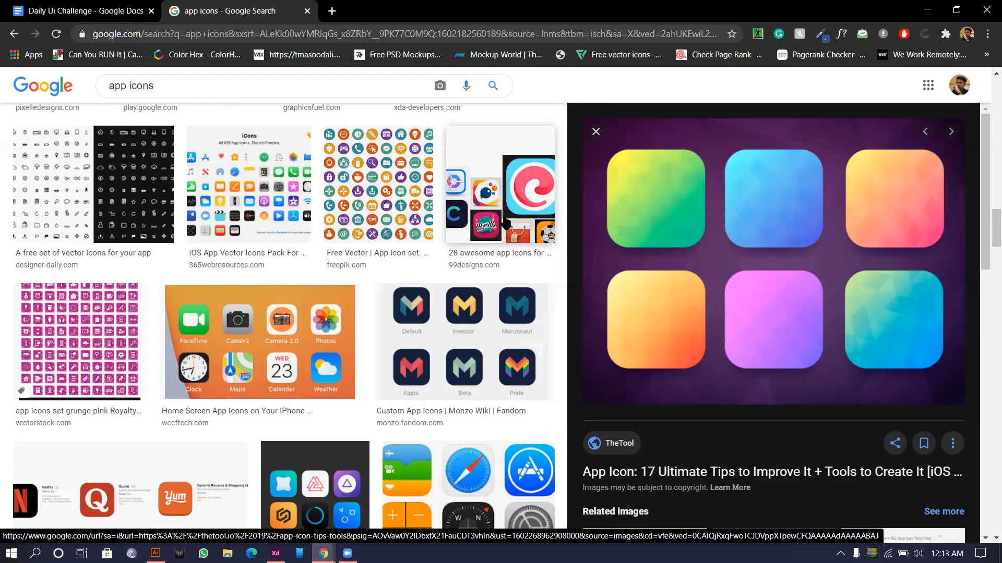
{"action": "scroll", "coordinate": [418, 313], "scroll_direction": "down", "scroll_amount": 2}
{"action": "scroll", "coordinate": [363, 327], "scroll_direction": "up", "scroll_amount": 19}
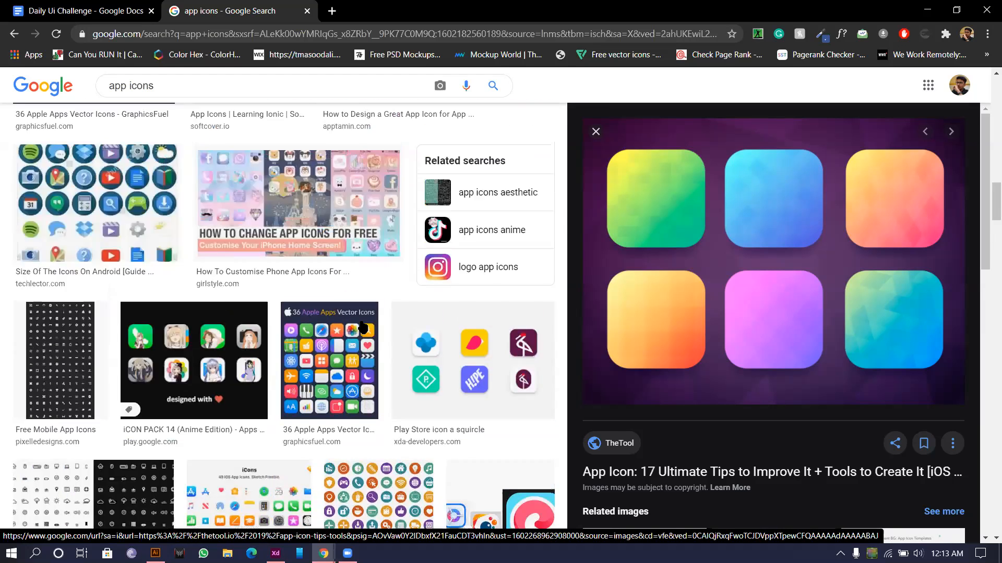
{"action": "left_click", "coordinate": [112, 86]}
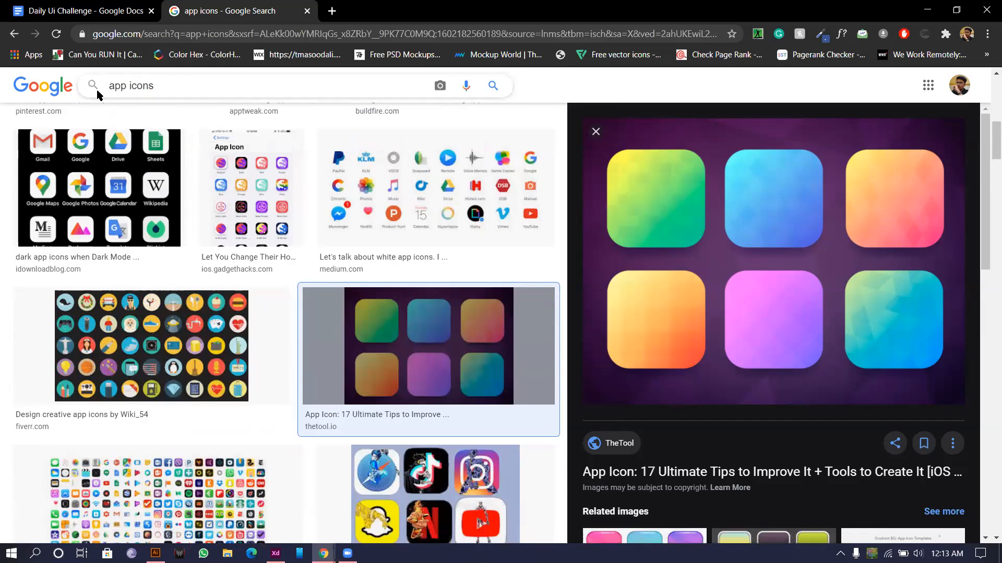
{"action": "type", "text": "camera"}
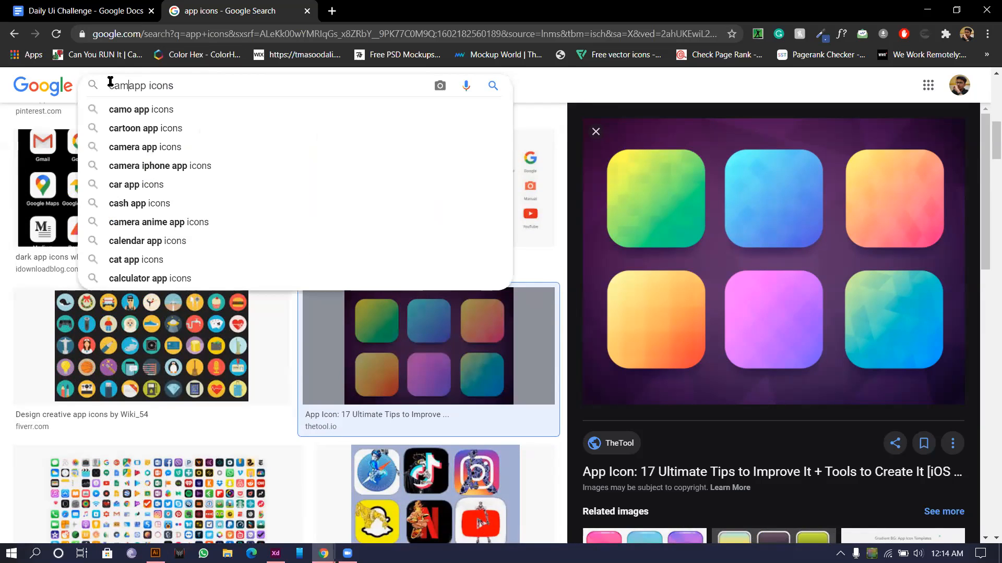
{"action": "key", "text": "Return"}
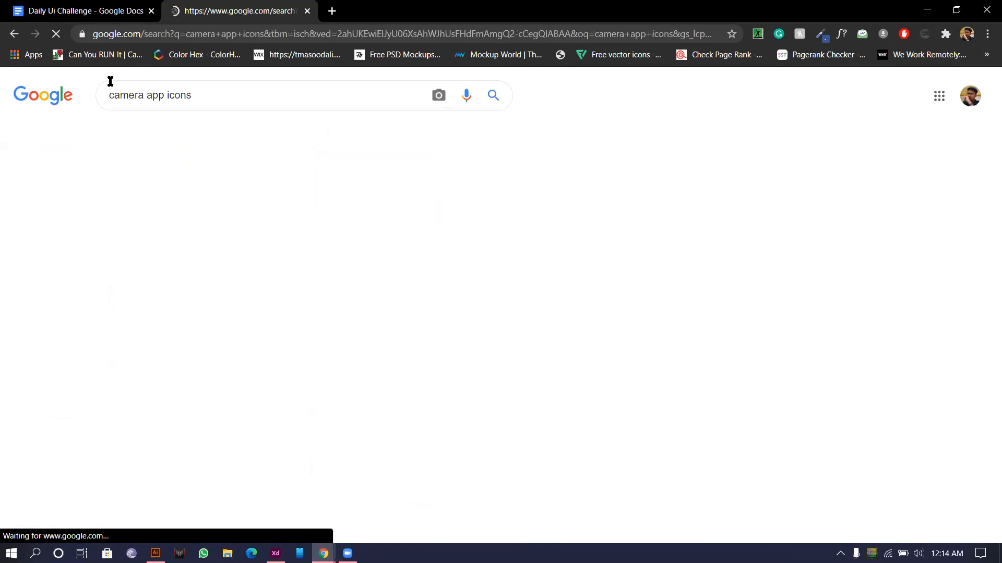
{"action": "scroll", "coordinate": [293, 284], "scroll_direction": "down", "scroll_amount": 2}
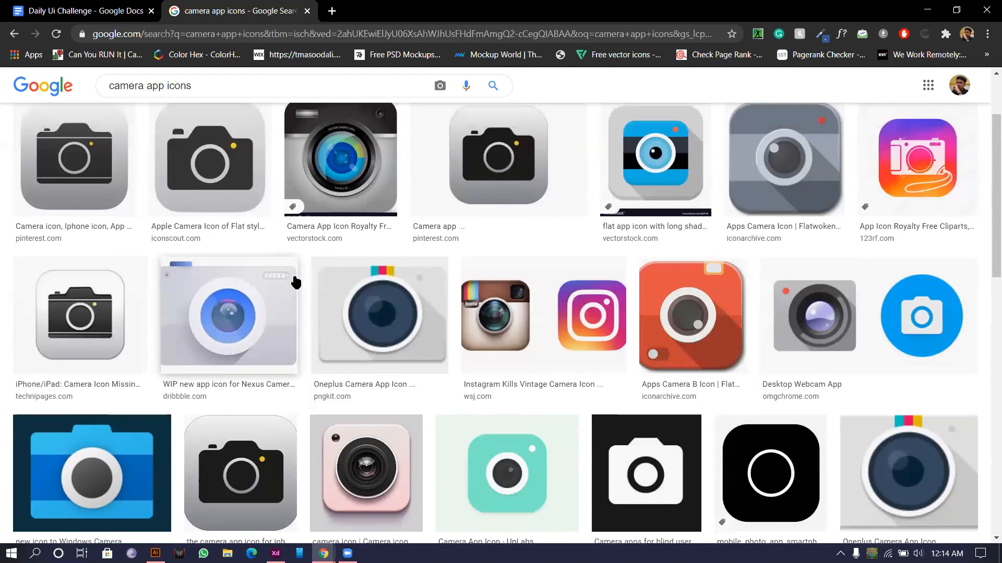
{"action": "scroll", "coordinate": [293, 285], "scroll_direction": "up", "scroll_amount": 2}
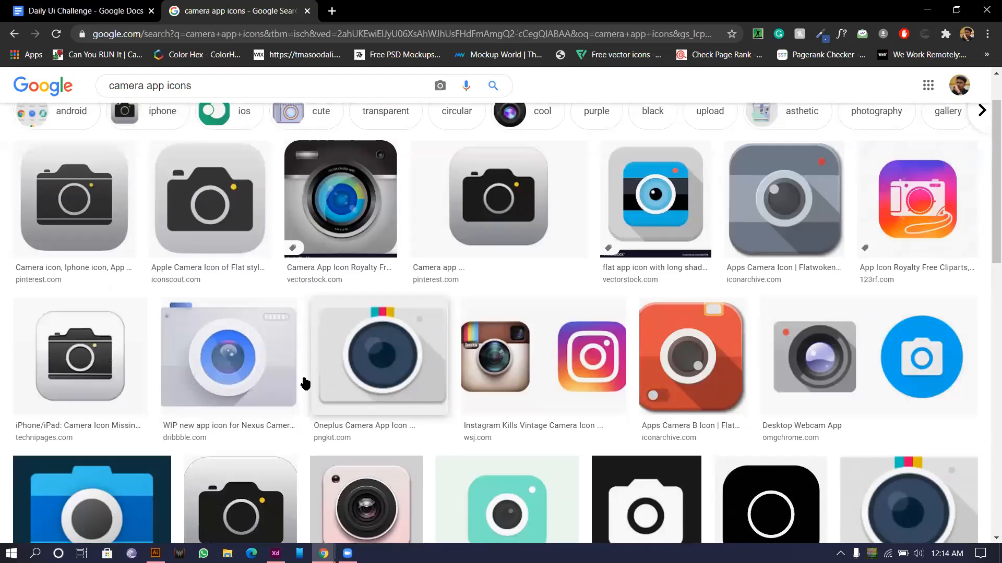
{"action": "scroll", "coordinate": [423, 367], "scroll_direction": "down", "scroll_amount": 1}
{"action": "scroll", "coordinate": [423, 367], "scroll_direction": "down", "scroll_amount": 2}
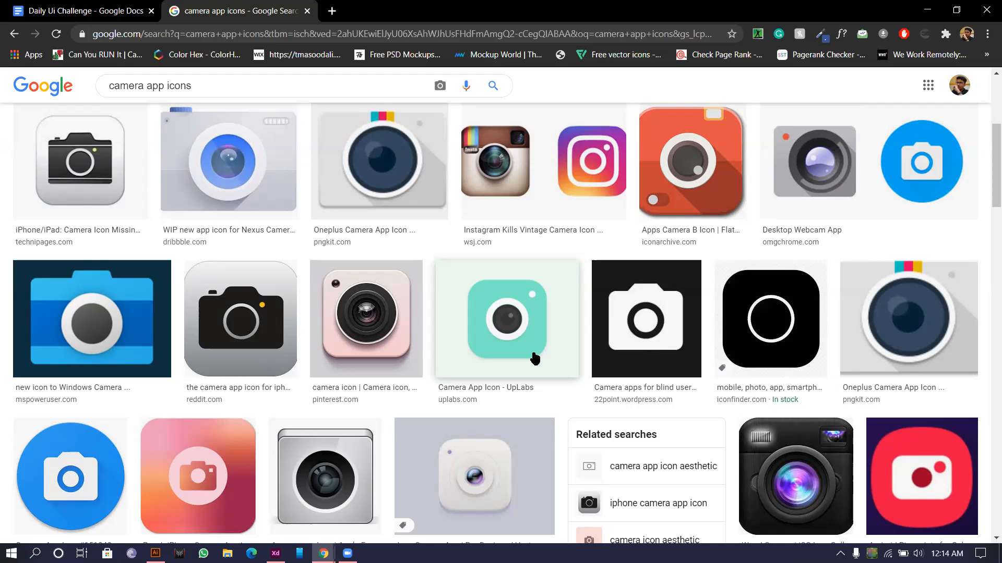
{"action": "scroll", "coordinate": [559, 356], "scroll_direction": "down", "scroll_amount": 2}
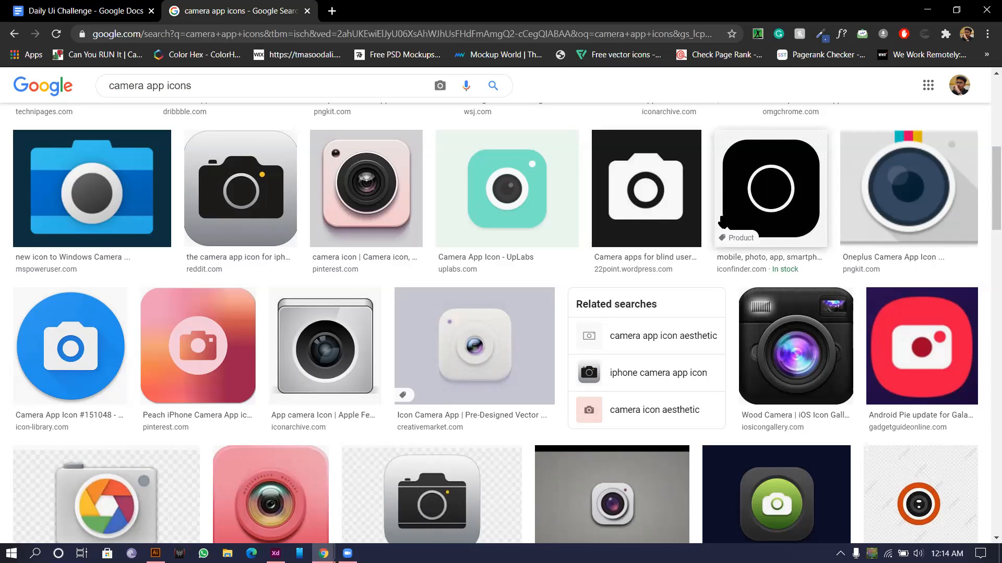
Step: Switch to Illustrator and draw a wide rectangle, roughly twice as wide as tall, near the middle of the artboard
{"action": "key", "text": "alt+Tab"}
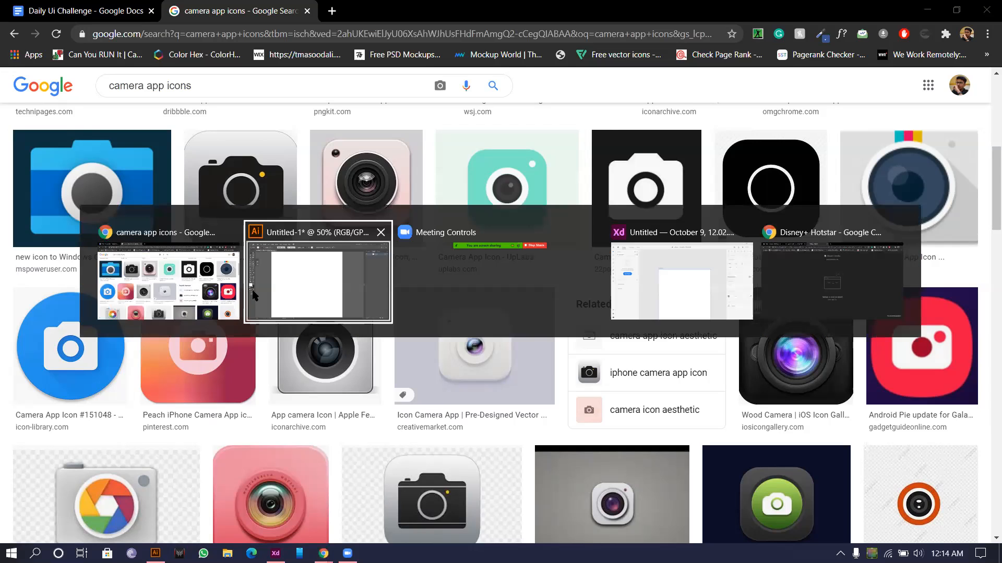
{"action": "left_click", "coordinate": [277, 290]}
{"action": "scroll", "coordinate": [325, 283], "scroll_direction": "up", "scroll_amount": 1}
{"action": "scroll", "coordinate": [325, 279], "scroll_direction": "down", "scroll_amount": 3}
{"action": "left_click_drag", "start_coordinate": [376, 248], "coordinate": [377, 257]}
{"action": "scroll", "coordinate": [323, 277], "scroll_direction": "up", "scroll_amount": 2}
{"action": "left_click_drag", "start_coordinate": [327, 284], "coordinate": [492, 330]}
{"action": "left_click", "coordinate": [14, 134]}
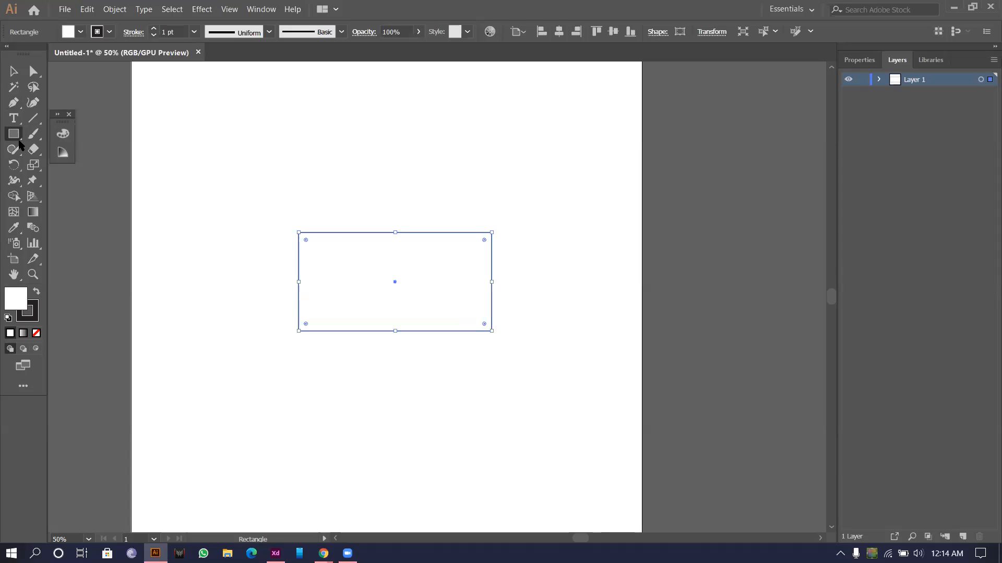
Step: Draw a circle outward from the rectangle's centre with the Ellipse tool, slightly taller than the rectangle
{"action": "left_click", "coordinate": [14, 134]}
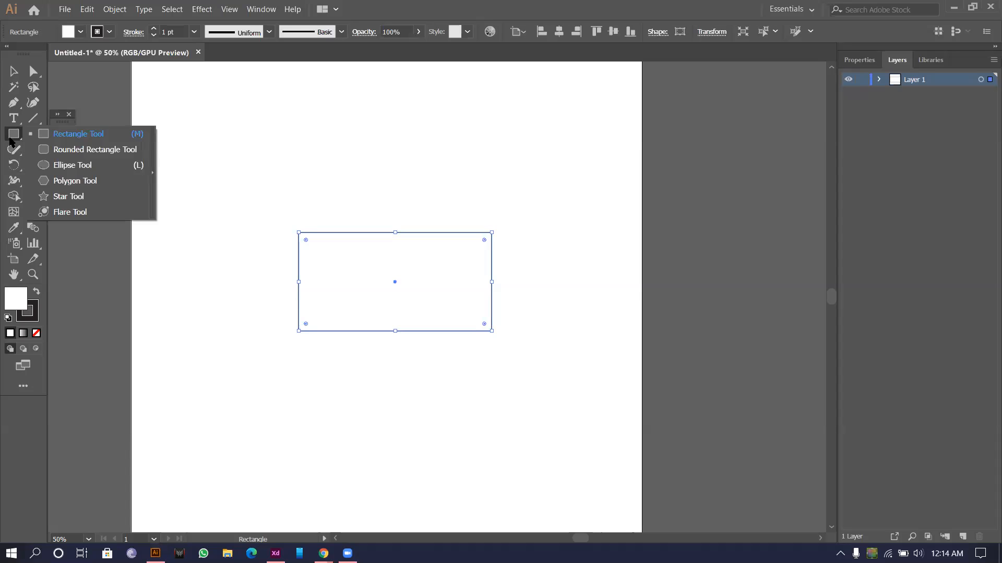
{"action": "left_click", "coordinate": [76, 164]}
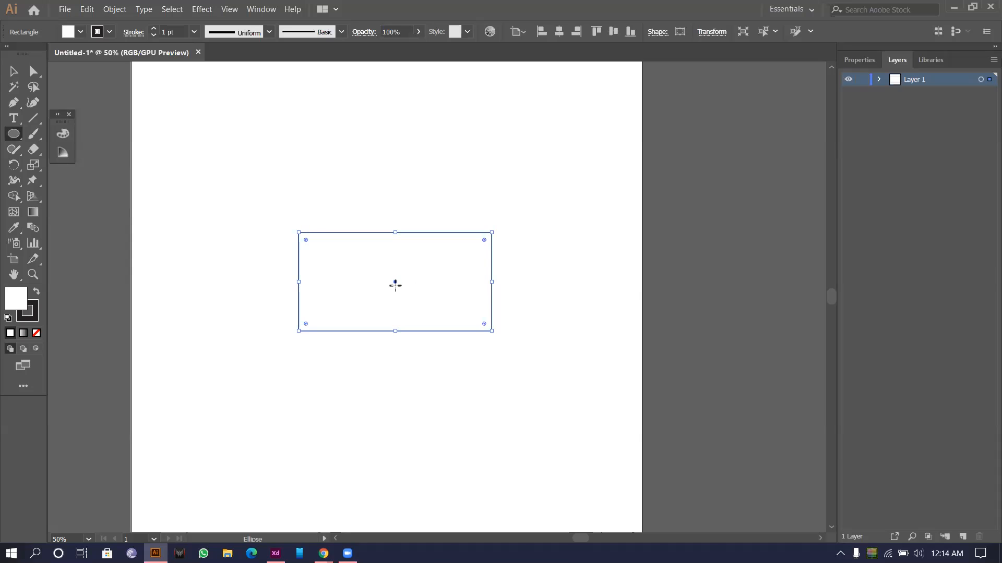
{"action": "left_click_drag", "start_coordinate": [395, 285], "coordinate": [430, 349]}
{"action": "left_click", "coordinate": [8, 76]}
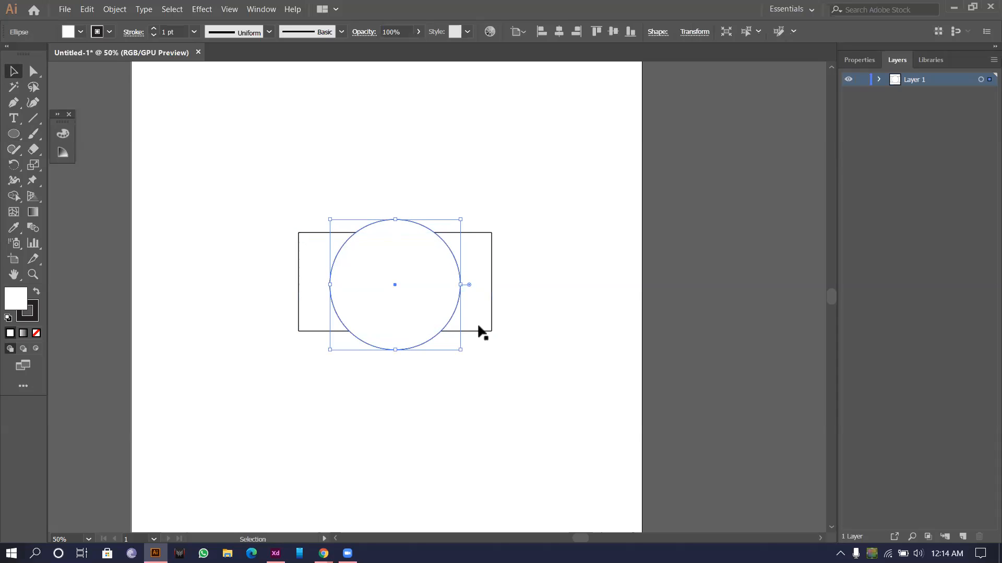
Step: Align the rectangle and the circle to each other by their horizontal and vertical centres
{"action": "scroll", "coordinate": [477, 323], "scroll_direction": "up", "scroll_amount": 1}
{"action": "left_click_drag", "start_coordinate": [383, 303], "coordinate": [383, 298]}
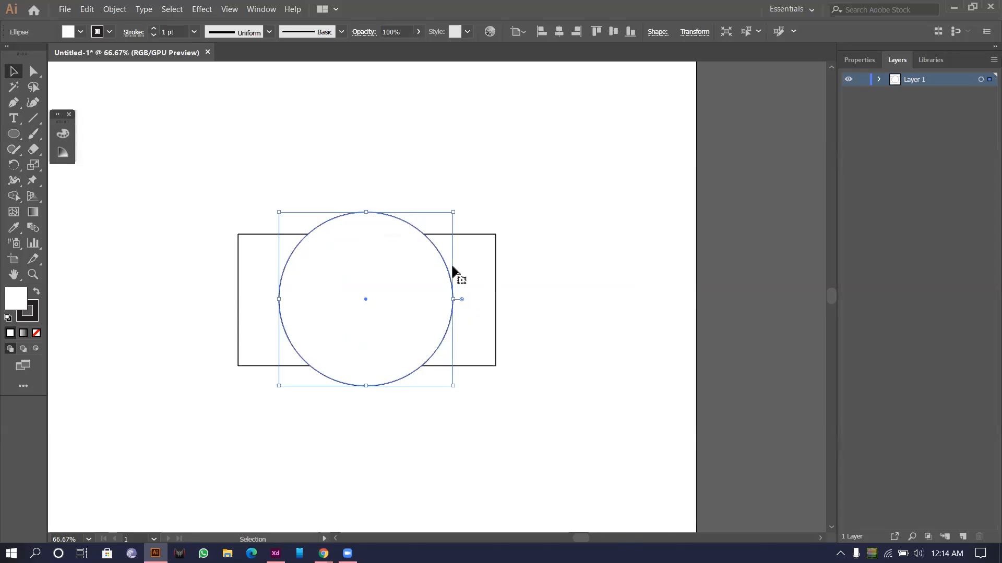
{"action": "key", "text": "ctrl+a"}
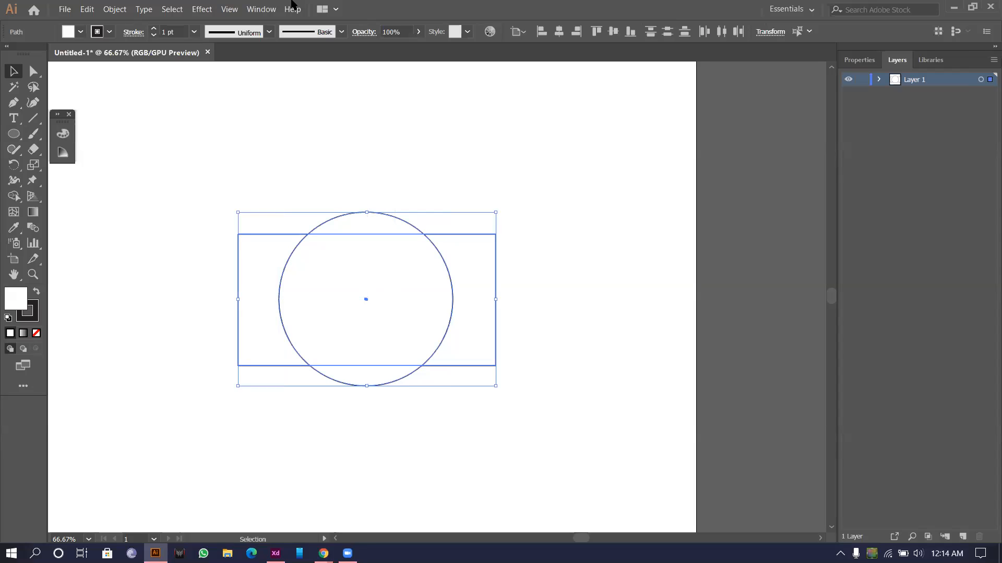
{"action": "left_click_drag", "start_coordinate": [246, 198], "coordinate": [524, 389]}
{"action": "left_click", "coordinate": [559, 33]}
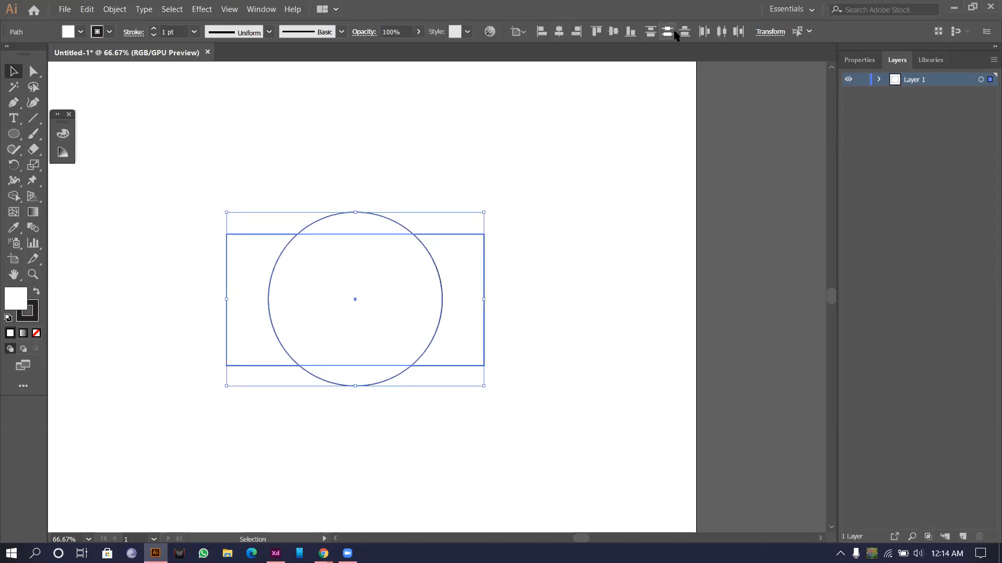
{"action": "left_click", "coordinate": [613, 32]}
{"action": "left_click", "coordinate": [468, 186]}
Step: Draw a small flat rectangle as a shutter button, sitting on the body's upper edge near its right corner
{"action": "scroll", "coordinate": [468, 185], "scroll_direction": "down", "scroll_amount": 2}
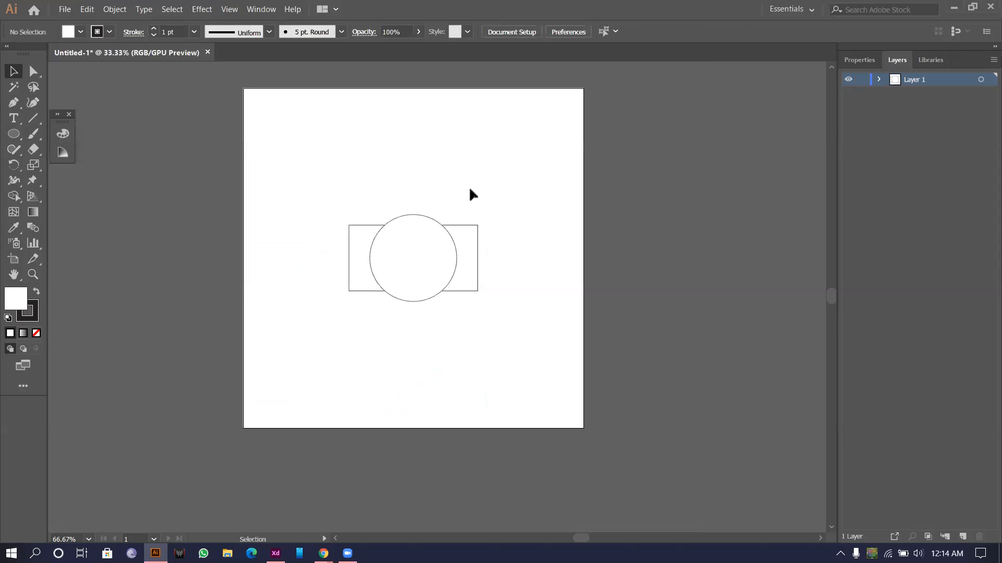
{"action": "scroll", "coordinate": [459, 267], "scroll_direction": "up", "scroll_amount": 2}
{"action": "scroll", "coordinate": [334, 243], "scroll_direction": "down", "scroll_amount": 1}
{"action": "scroll", "coordinate": [333, 246], "scroll_direction": "up", "scroll_amount": 3}
{"action": "scroll", "coordinate": [475, 179], "scroll_direction": "down", "scroll_amount": 1}
{"action": "scroll", "coordinate": [656, 253], "scroll_direction": "up", "scroll_amount": 2}
{"action": "left_click", "coordinate": [14, 134]}
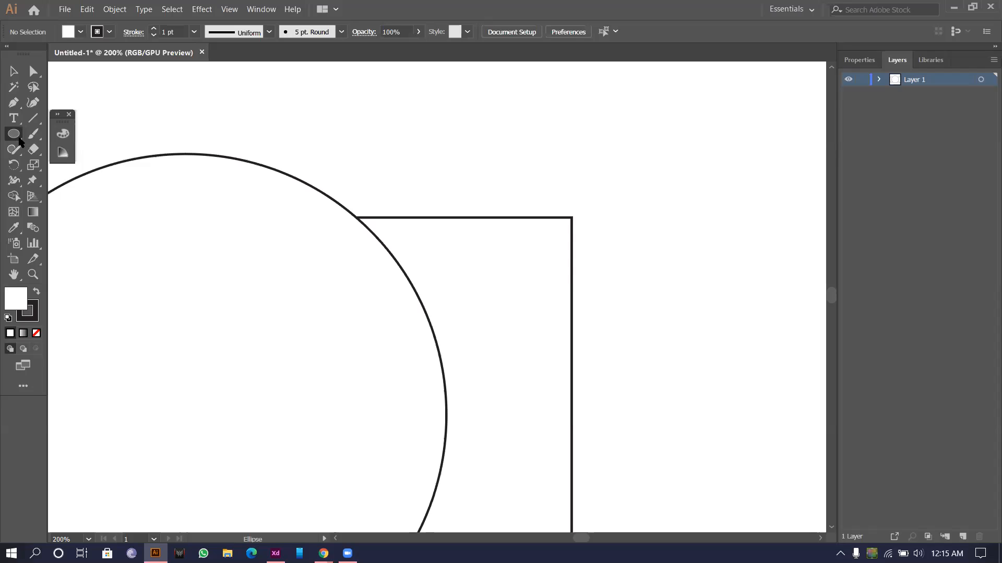
{"action": "left_click_drag", "start_coordinate": [19, 139], "coordinate": [47, 137]}
{"action": "left_click_drag", "start_coordinate": [431, 217], "coordinate": [533, 183]}
{"action": "left_click", "coordinate": [13, 71]}
Step: Scale the lens circle down from its centre until it only slightly overhangs the body's upper and lower edges
{"action": "scroll", "coordinate": [425, 153], "scroll_direction": "down", "scroll_amount": 3}
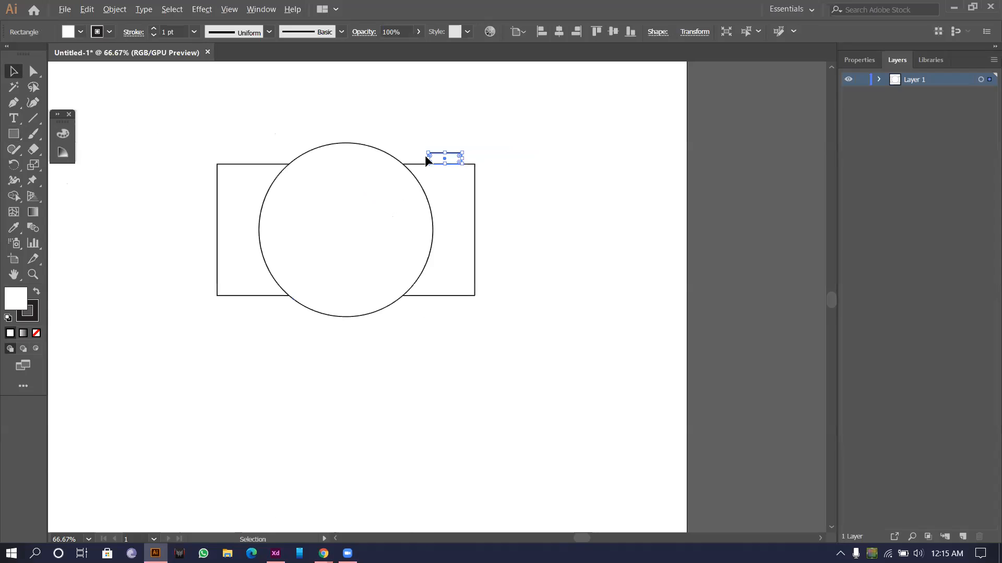
{"action": "left_click_drag", "start_coordinate": [306, 138], "coordinate": [318, 143]}
{"action": "left_click", "coordinate": [342, 185]}
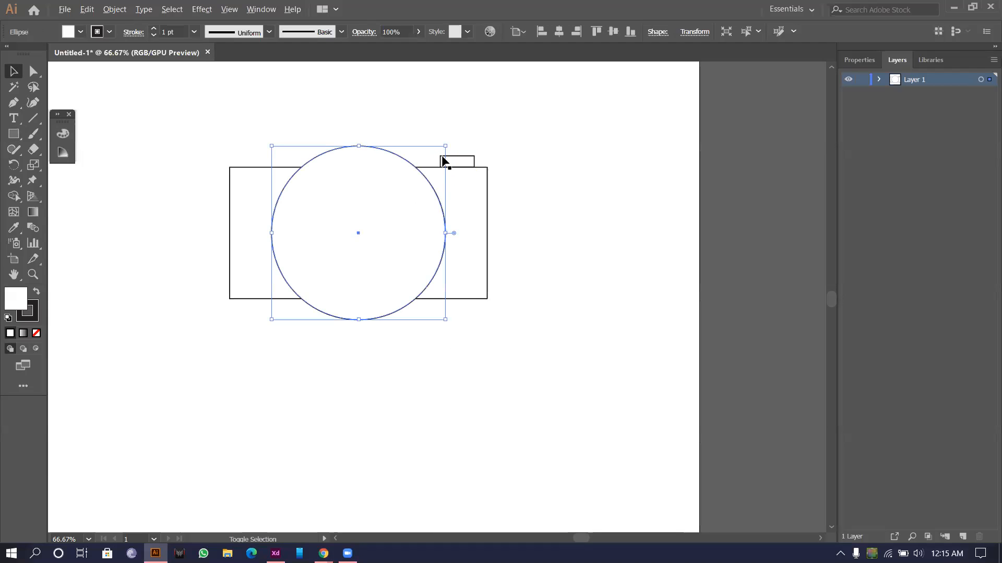
{"action": "left_click_drag", "start_coordinate": [446, 148], "coordinate": [431, 160]}
Step: Round the corners of the camera body and of the small shutter button rectangle
{"action": "left_click", "coordinate": [483, 189]}
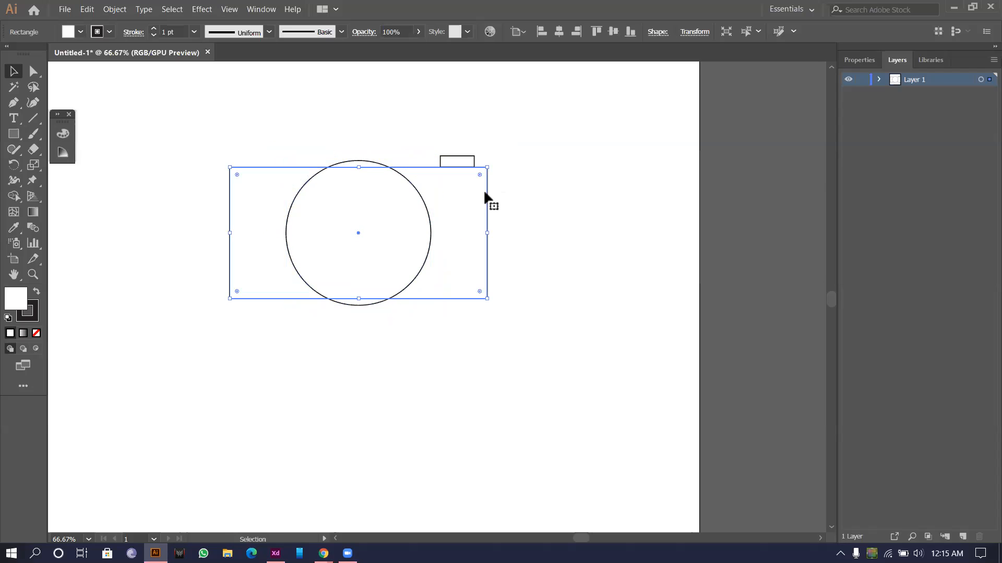
{"action": "scroll", "coordinate": [468, 162], "scroll_direction": "up", "scroll_amount": 3}
{"action": "left_click", "coordinate": [468, 157]}
{"action": "left_click_drag", "start_coordinate": [479, 148], "coordinate": [472, 157]}
{"action": "left_click", "coordinate": [541, 183]}
{"action": "left_click", "coordinate": [525, 178]}
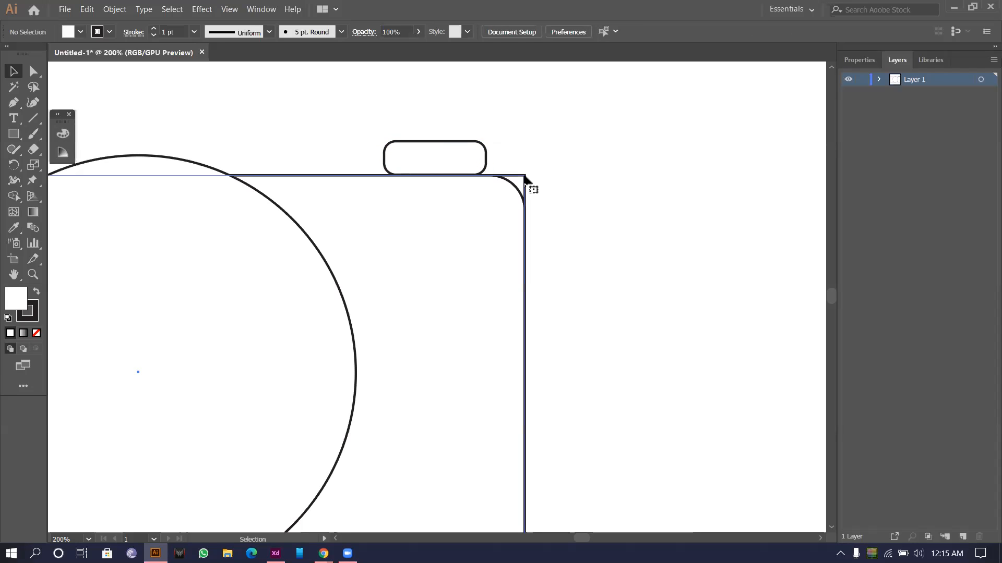
{"action": "key", "text": "Delete"}
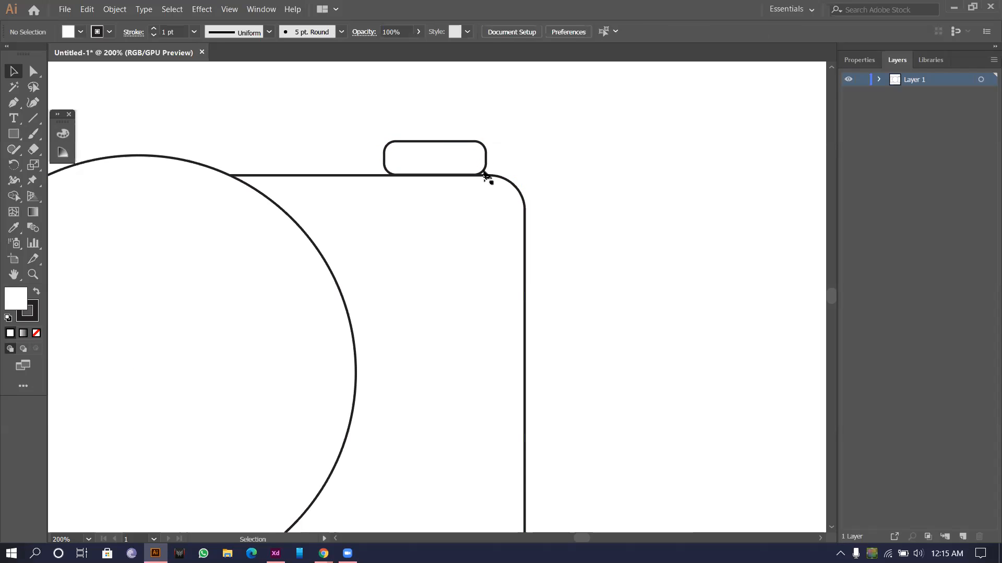
Step: Move the shutter button down to overlap the body's upper edge and send it behind the body
{"action": "left_click_drag", "start_coordinate": [484, 171], "coordinate": [487, 182]}
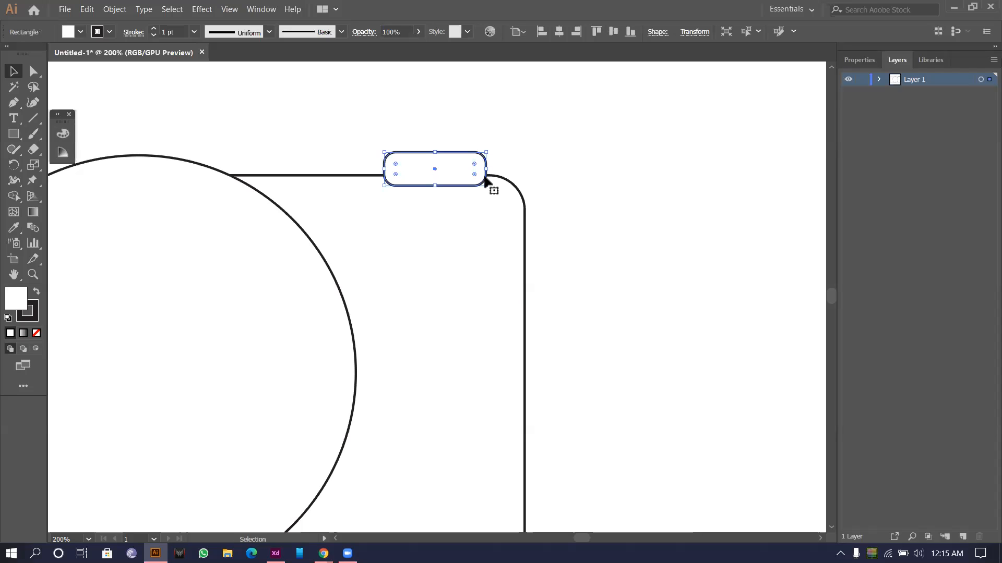
{"action": "key", "text": "ctrl+bracketleft"}
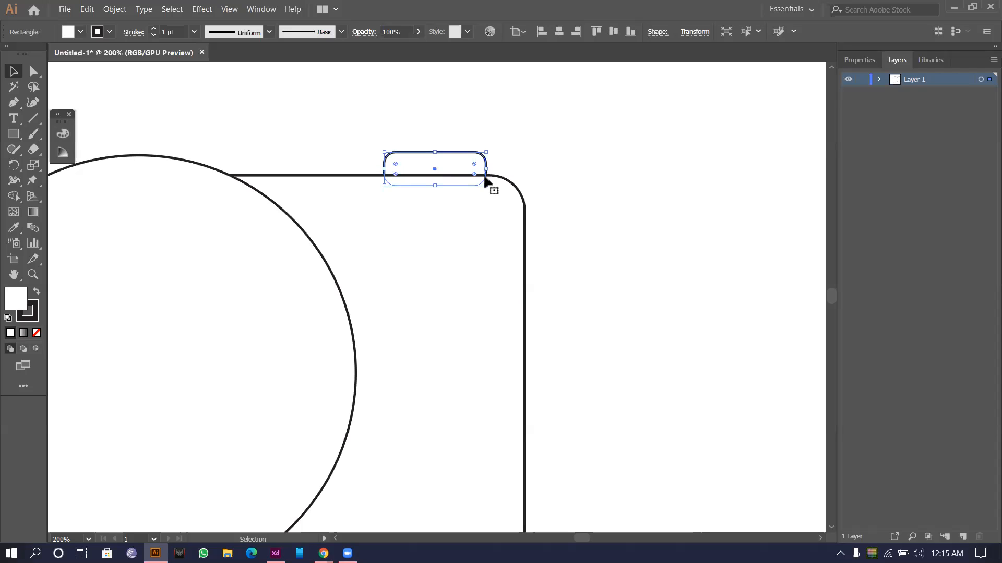
{"action": "left_click", "coordinate": [548, 151]}
{"action": "scroll", "coordinate": [548, 151], "scroll_direction": "down", "scroll_amount": 2}
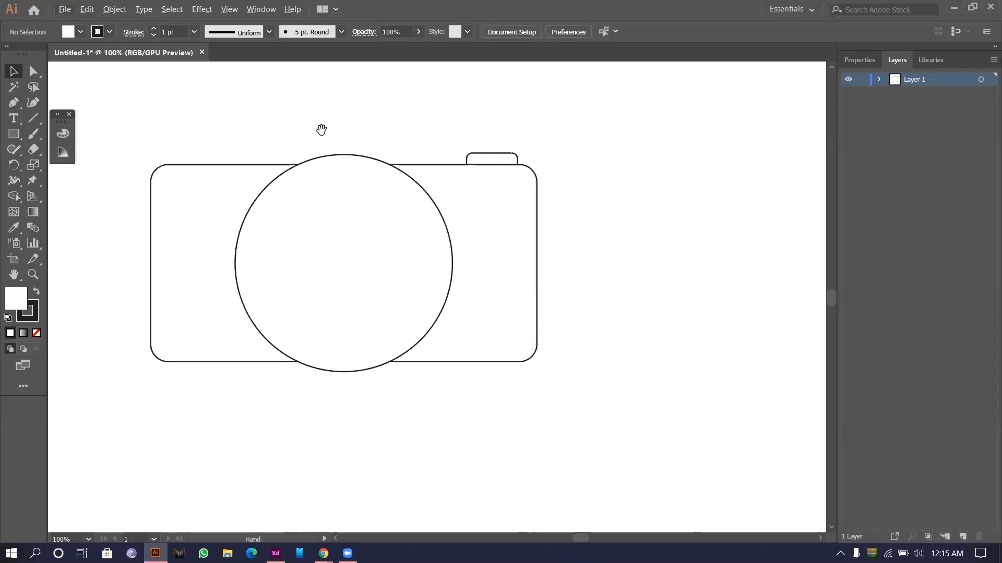
{"action": "left_click_drag", "start_coordinate": [323, 130], "coordinate": [345, 130]}
{"action": "scroll", "coordinate": [375, 251], "scroll_direction": "down", "scroll_amount": 3}
{"action": "scroll", "coordinate": [413, 219], "scroll_direction": "up", "scroll_amount": 3}
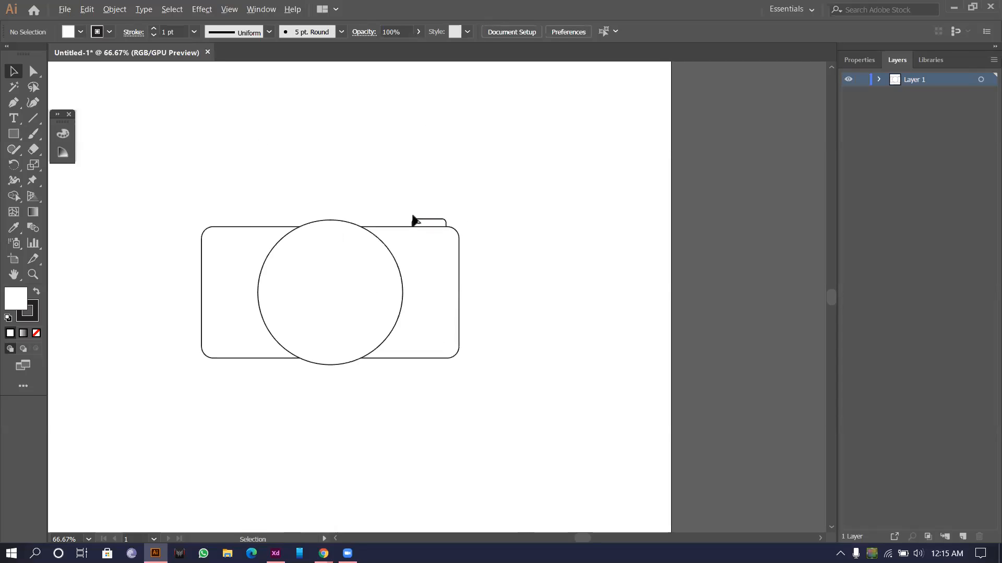
{"action": "scroll", "coordinate": [249, 263], "scroll_direction": "down", "scroll_amount": 3}
{"action": "scroll", "coordinate": [252, 266], "scroll_direction": "up", "scroll_amount": 3}
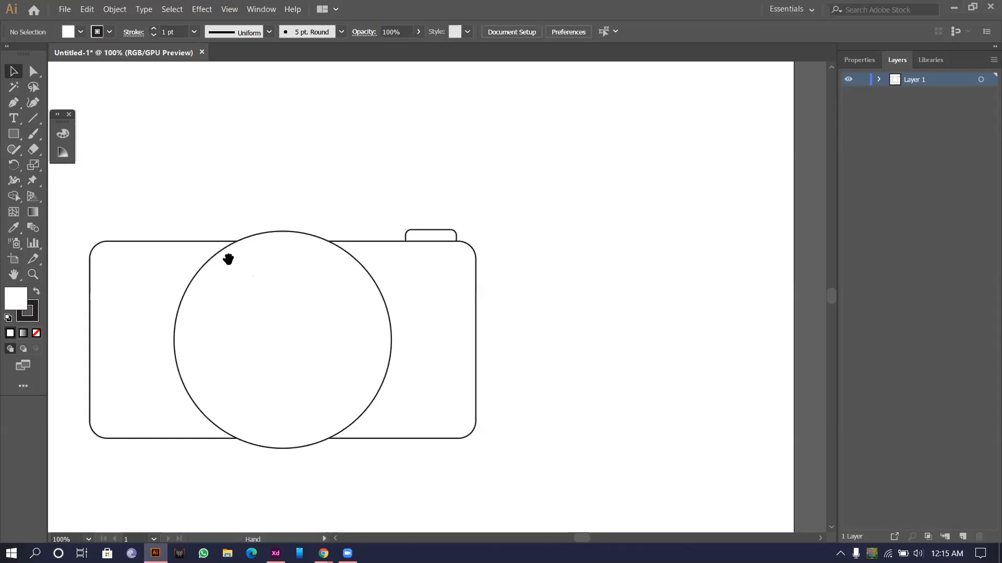
{"action": "left_click_drag", "start_coordinate": [225, 259], "coordinate": [255, 195]}
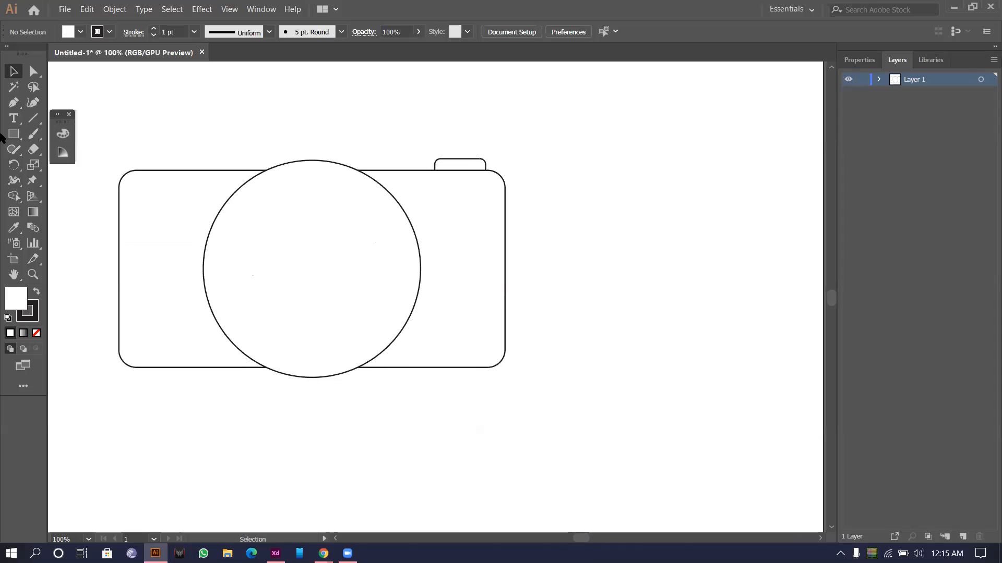
Step: Duplicate the lens circle in place and shrink the copy from its centre to make a concentric inner circle
{"action": "left_click", "coordinate": [293, 263]}
{"action": "key", "text": "ctrl+c"}
{"action": "key", "text": "ctrl+v"}
{"action": "left_click_drag", "start_coordinate": [437, 306], "coordinate": [313, 282]}
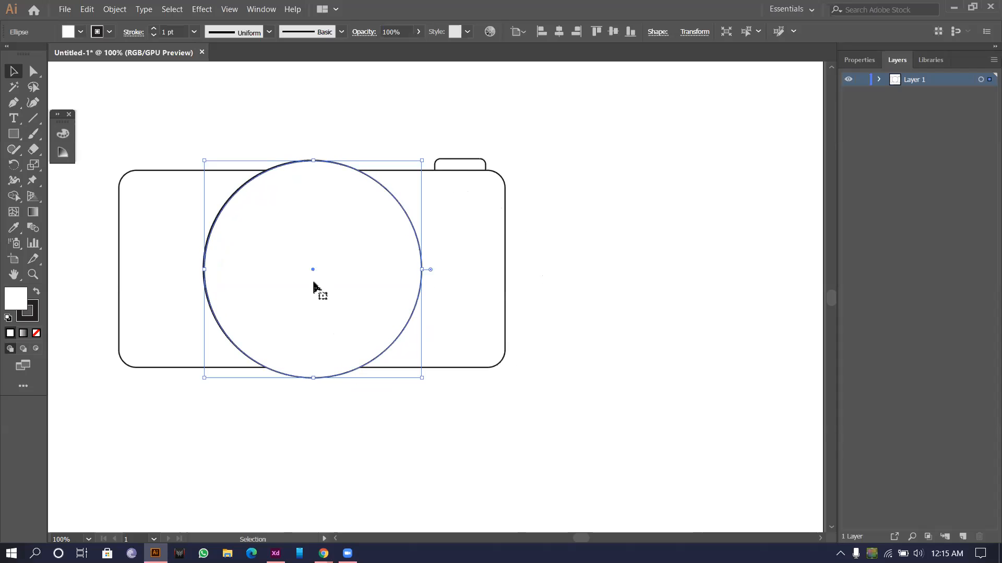
{"action": "key", "text": "ctrl+z"}
{"action": "key", "text": "ctrl+shift+z"}
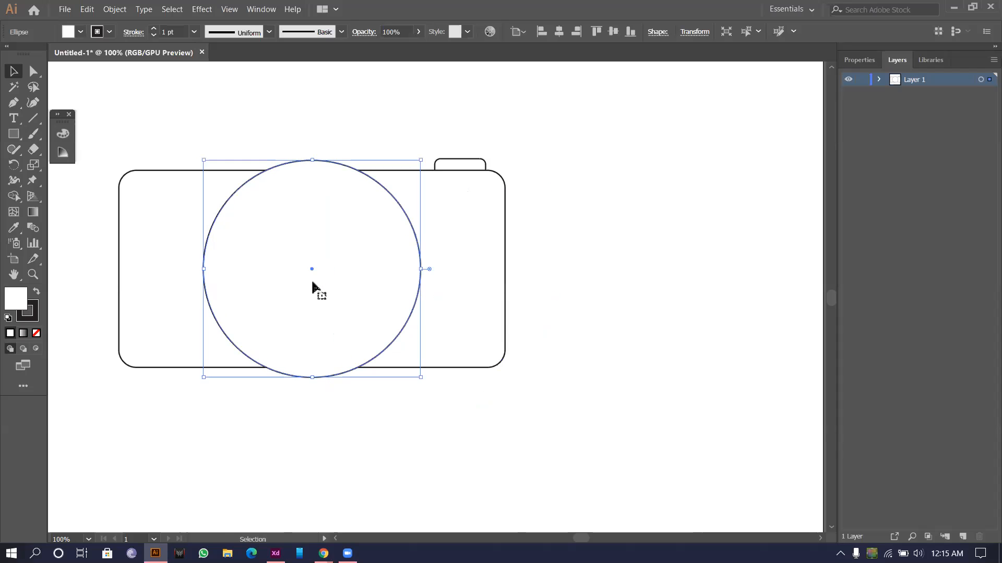
{"action": "left_click", "coordinate": [316, 275]}
{"action": "left_click_drag", "start_coordinate": [422, 377], "coordinate": [398, 355]}
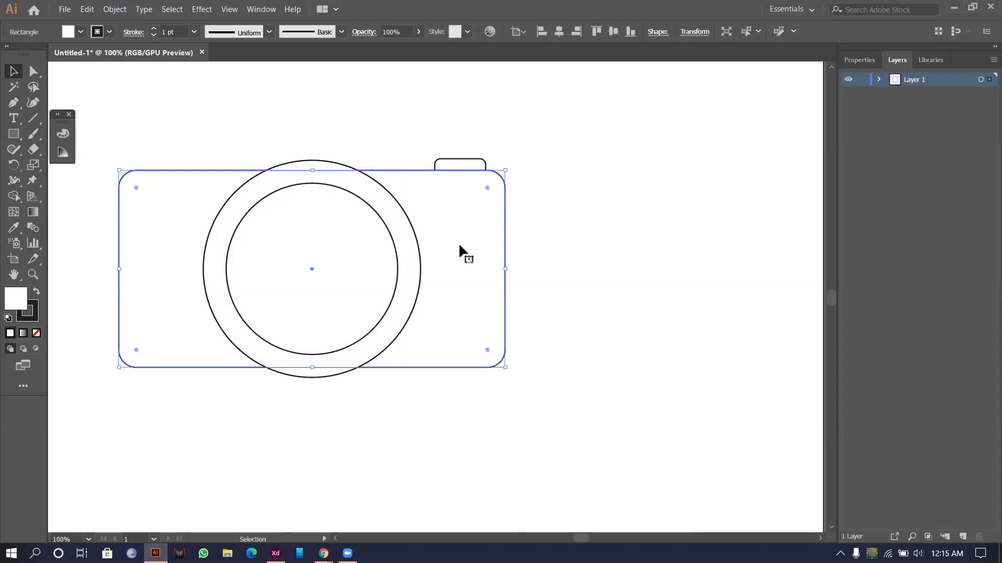
Step: Fill the camera body with the bright red FF4040
{"action": "double_click", "coordinate": [12, 304]}
{"action": "left_click_drag", "start_coordinate": [132, 120], "coordinate": [139, 48]}
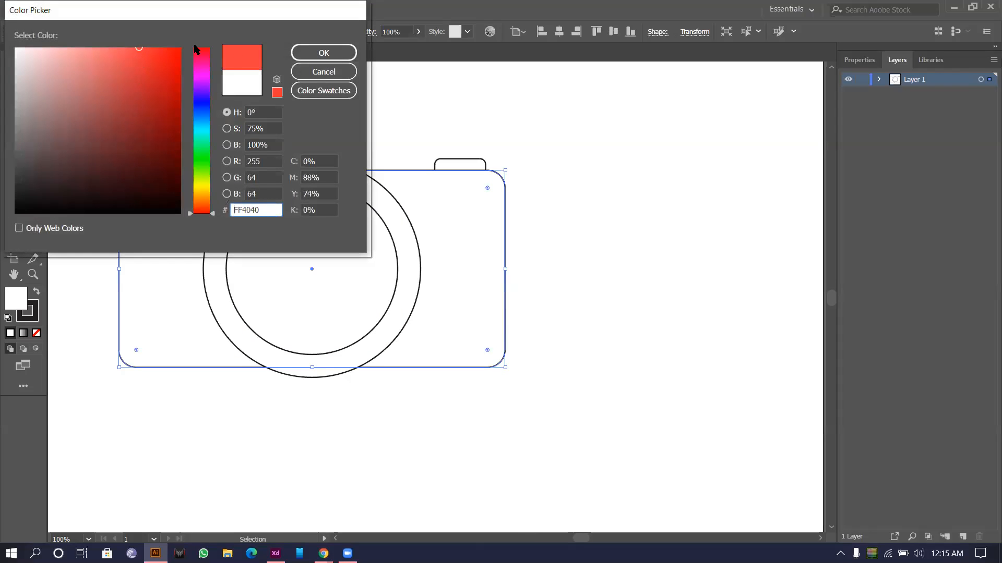
{"action": "left_click", "coordinate": [324, 52]}
Step: Fill the shutter button with the dark slate blue 46515E
{"action": "scroll", "coordinate": [485, 161], "scroll_direction": "up", "scroll_amount": 2}
{"action": "left_click", "coordinate": [468, 166]}
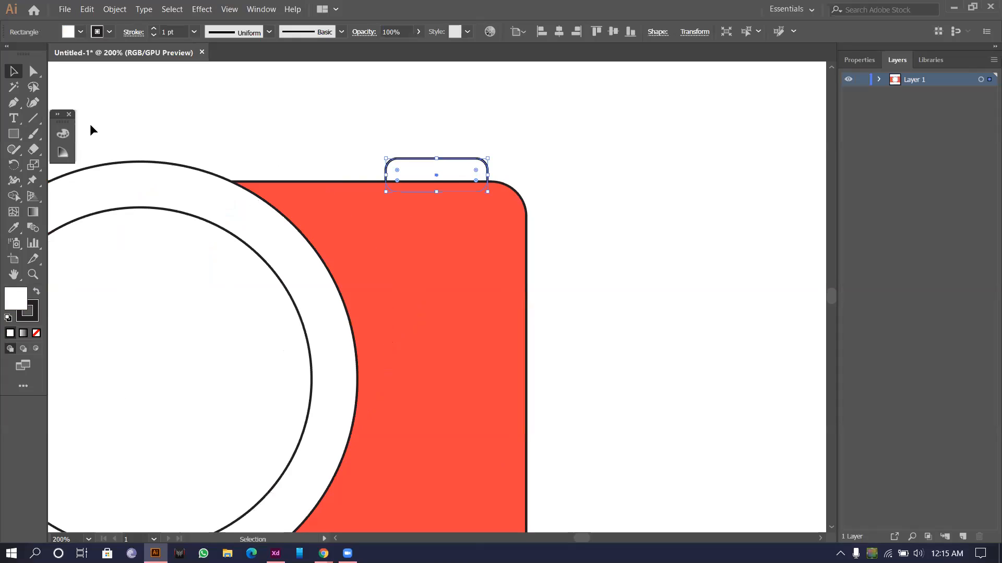
{"action": "double_click", "coordinate": [11, 302]}
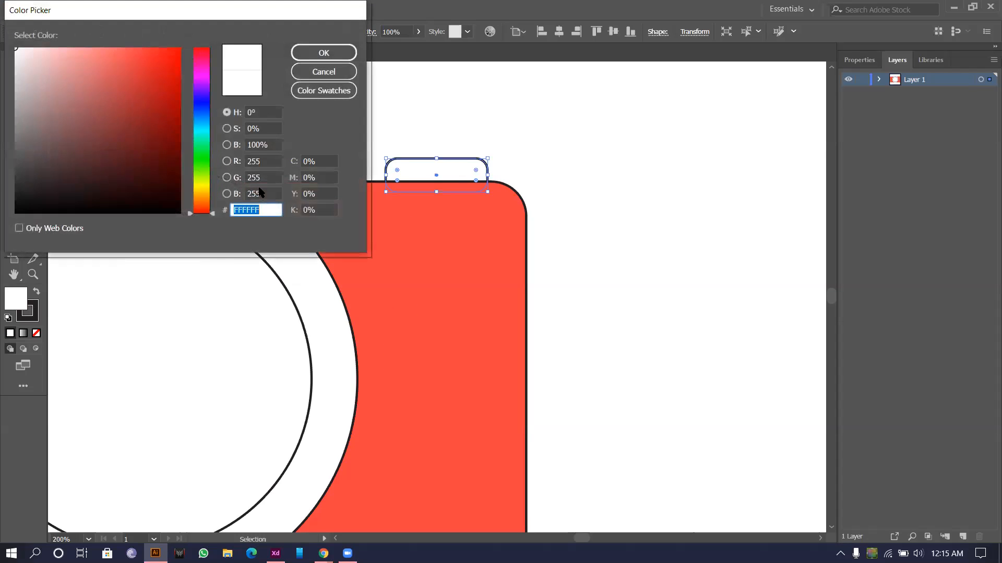
{"action": "left_click_drag", "start_coordinate": [205, 112], "coordinate": [202, 119]}
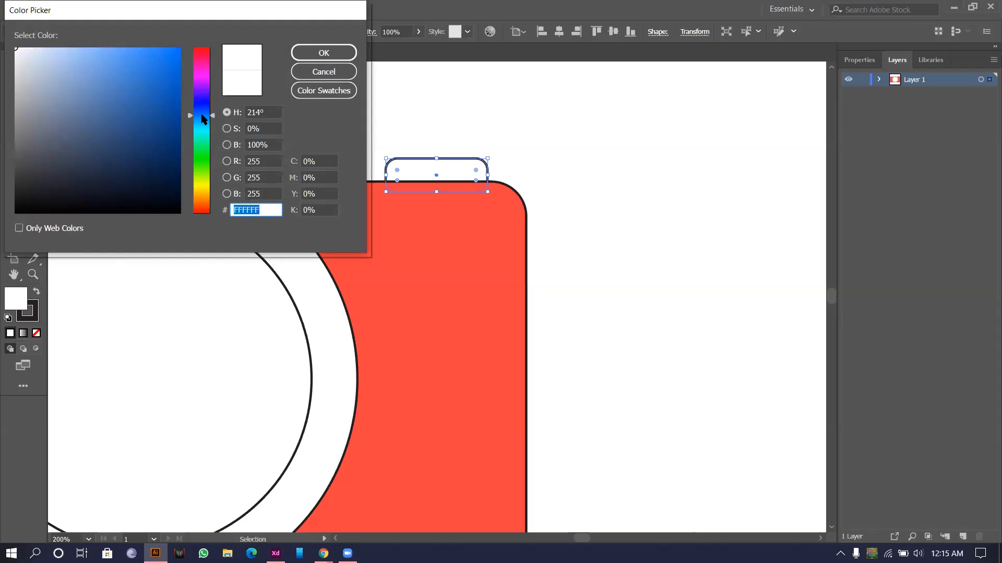
{"action": "left_click_drag", "start_coordinate": [56, 150], "coordinate": [57, 150]}
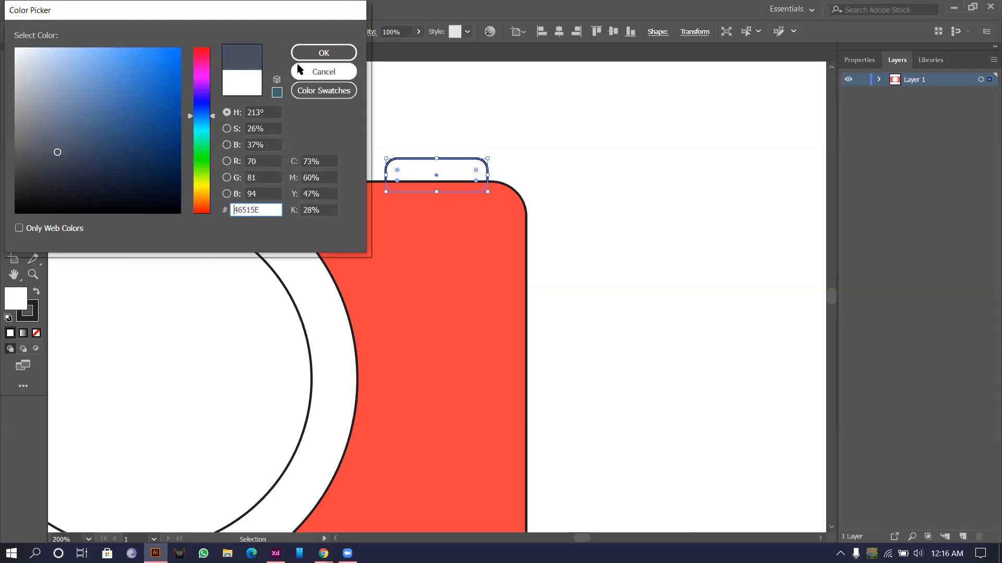
{"action": "left_click", "coordinate": [319, 52]}
Step: Remove the stroke from both the camera body and the shutter button
{"action": "key", "text": "ctrl+1"}
{"action": "left_click_drag", "start_coordinate": [437, 122], "coordinate": [501, 258]}
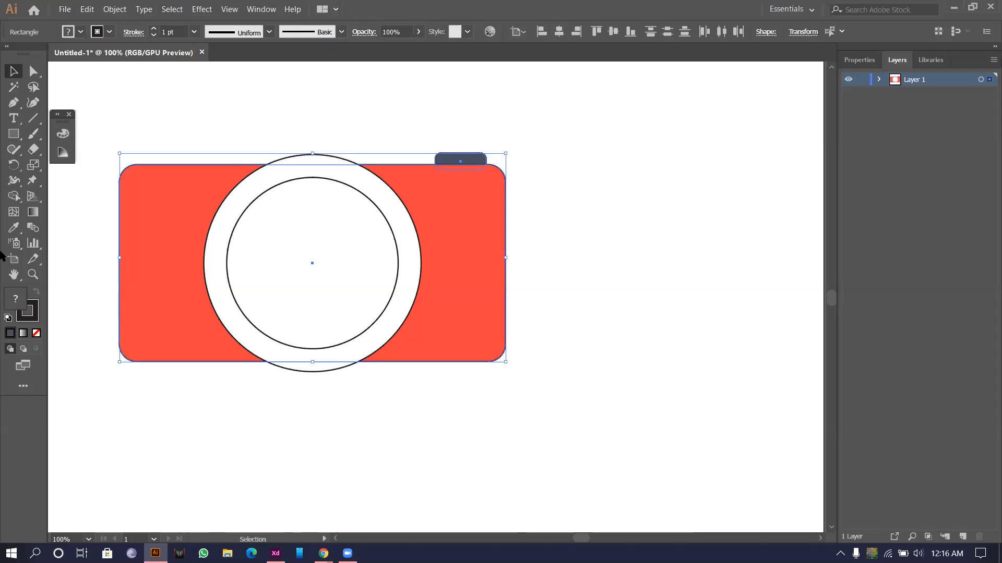
{"action": "left_click", "coordinate": [36, 318]}
{"action": "left_click", "coordinate": [37, 333]}
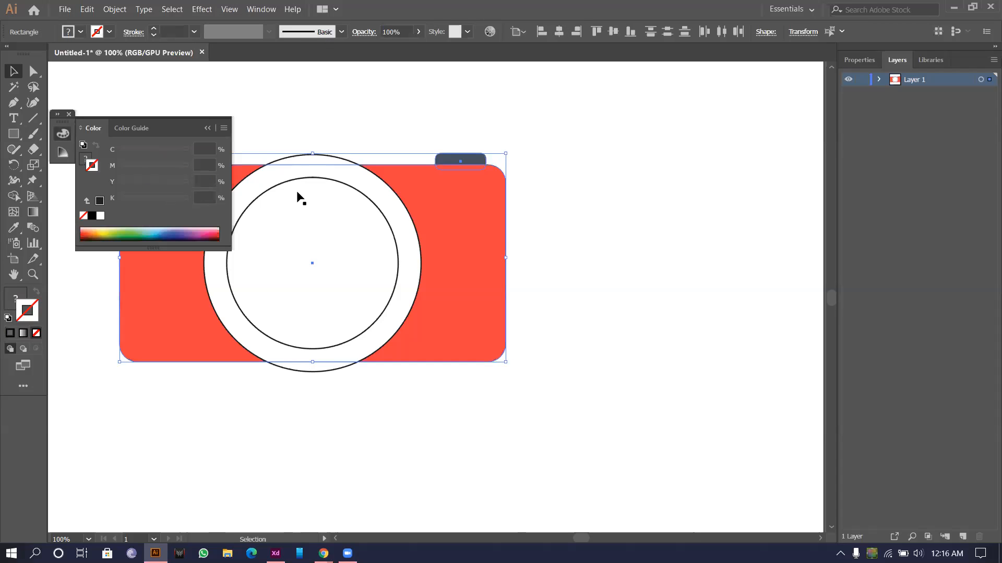
{"action": "scroll", "coordinate": [297, 192], "scroll_direction": "down", "scroll_amount": 1}
{"action": "scroll", "coordinate": [282, 195], "scroll_direction": "up", "scroll_amount": 2}
{"action": "left_click", "coordinate": [376, 136]}
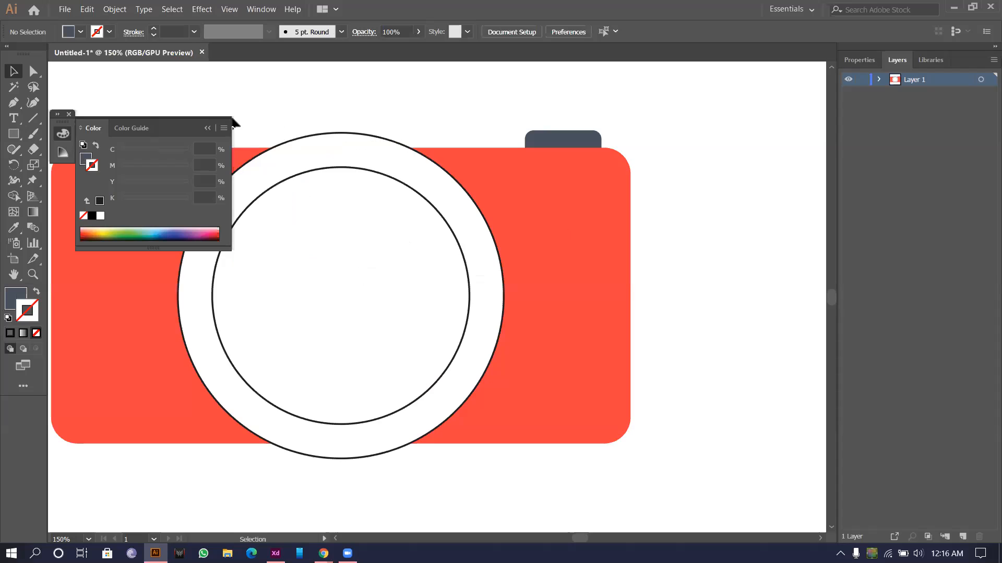
{"action": "left_click", "coordinate": [69, 115]}
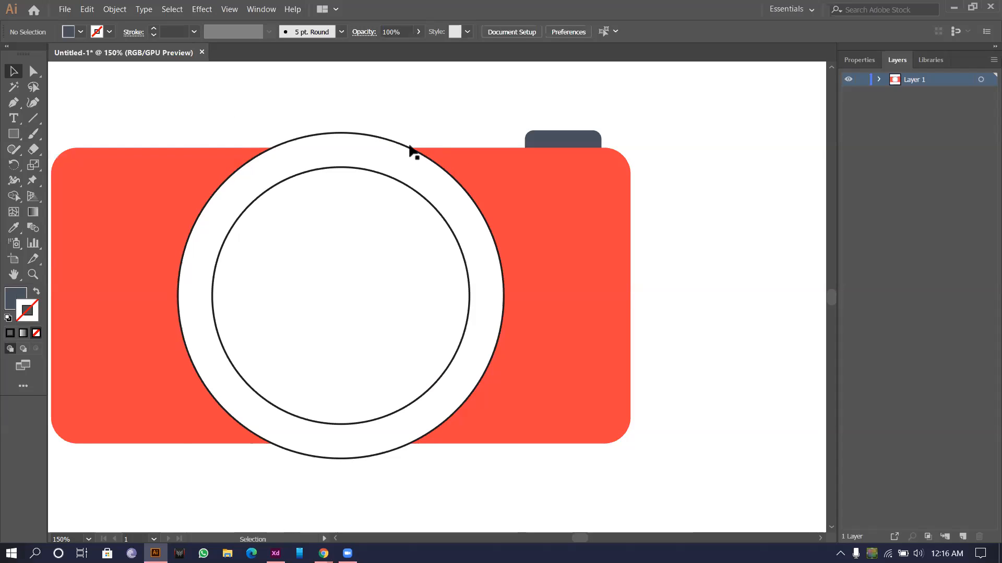
Step: Remove the outer lens circle's stroke and fill it with the very dark navy 000C1E
{"action": "left_click", "coordinate": [391, 150]}
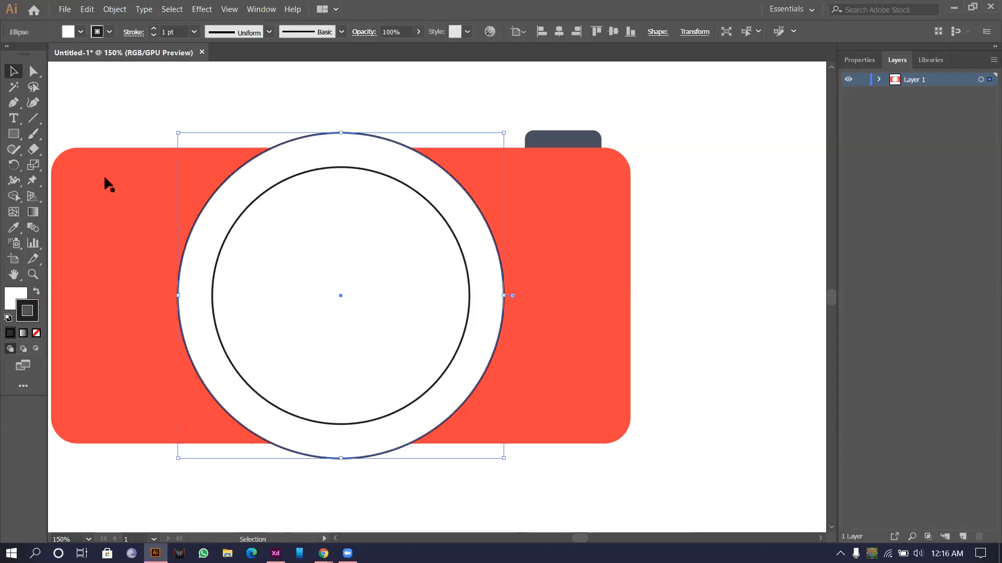
{"action": "left_click", "coordinate": [36, 291]}
{"action": "left_click", "coordinate": [36, 333]}
{"action": "left_click", "coordinate": [15, 299]}
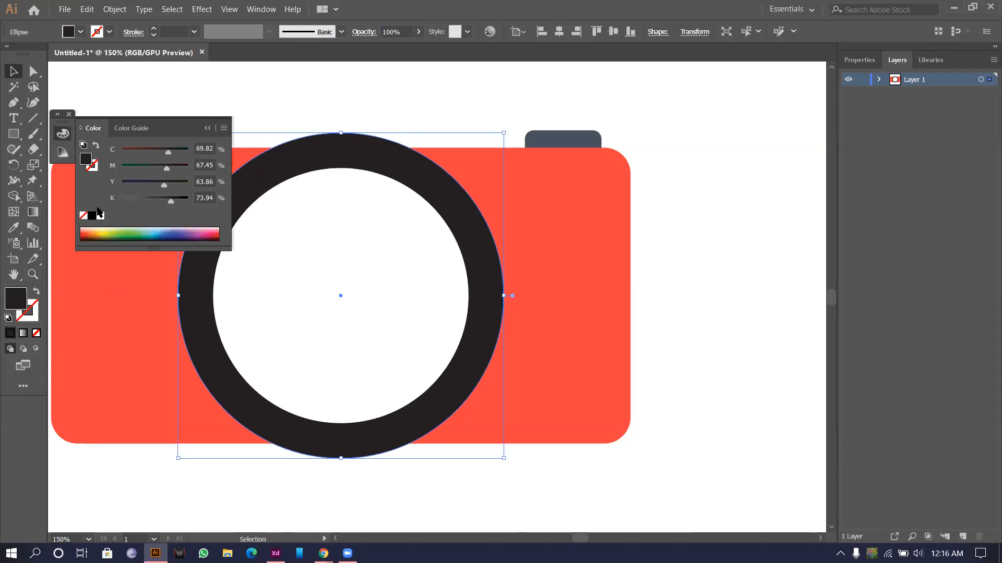
{"action": "double_click", "coordinate": [16, 298]}
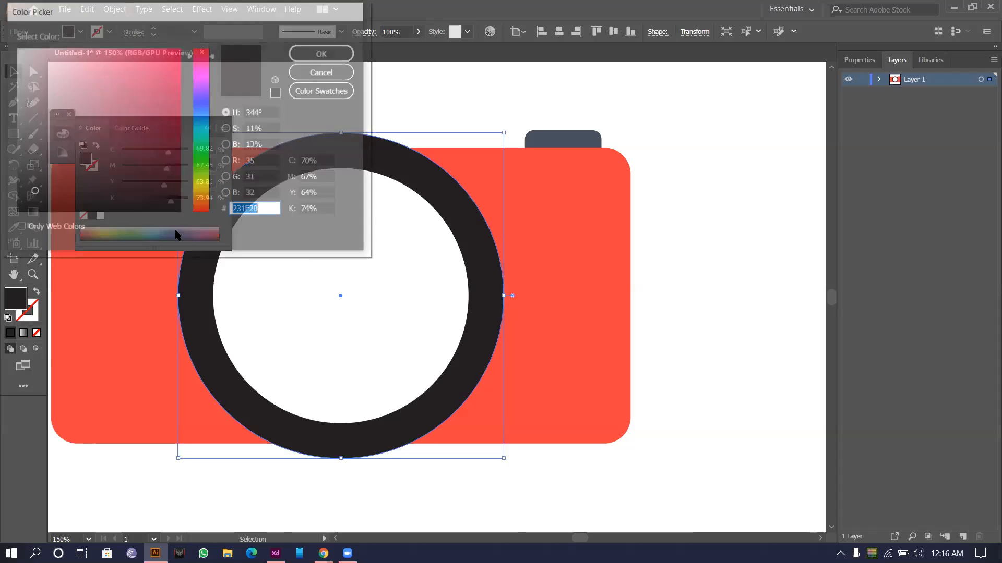
{"action": "left_click", "coordinate": [72, 156]}
{"action": "left_click_drag", "start_coordinate": [209, 63], "coordinate": [209, 113]}
{"action": "left_click_drag", "start_coordinate": [120, 175], "coordinate": [181, 193]}
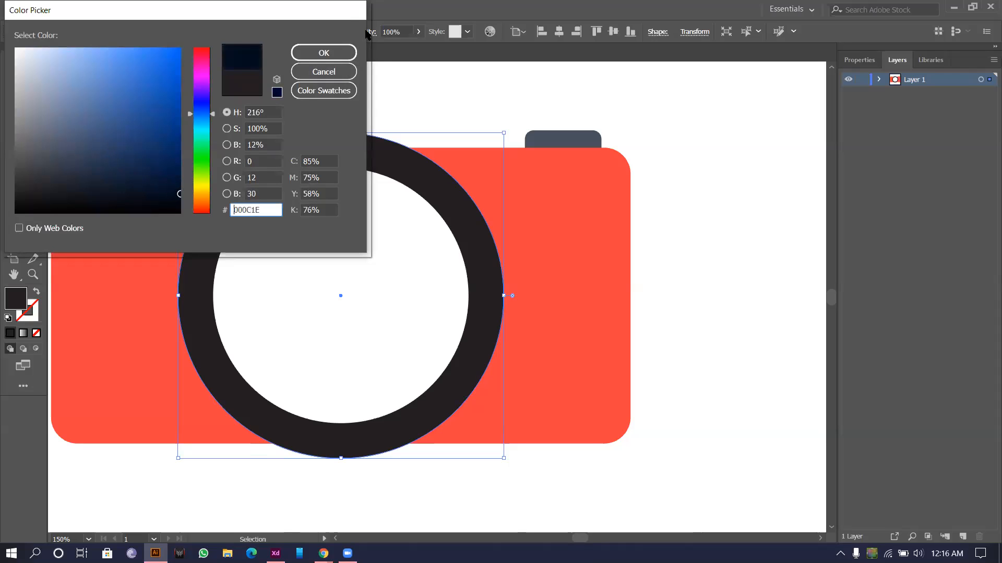
{"action": "left_click", "coordinate": [328, 53]}
Step: Deselect the artwork and move the floating Color panel away from the camera drawing
{"action": "left_click", "coordinate": [616, 164]}
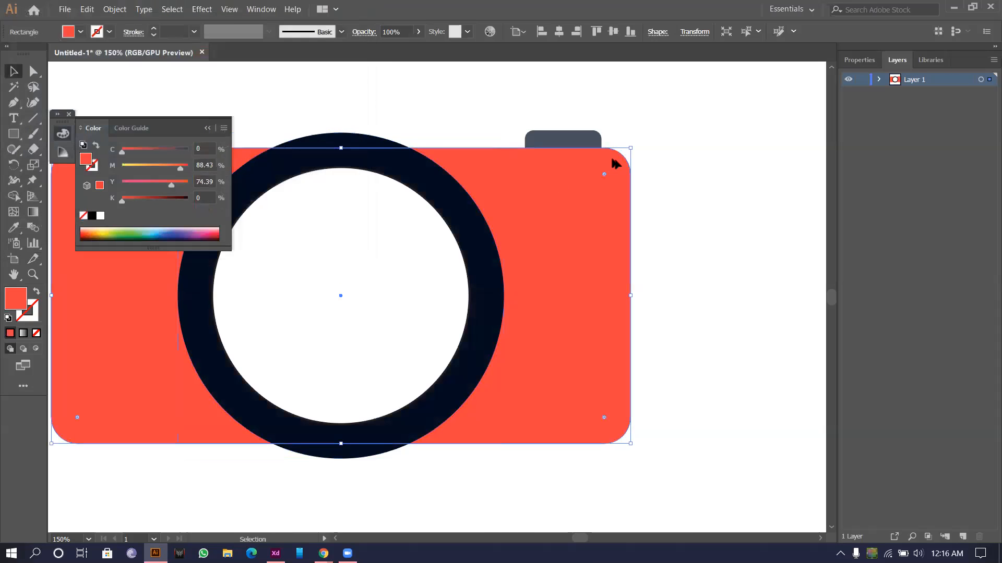
{"action": "left_click", "coordinate": [183, 92]}
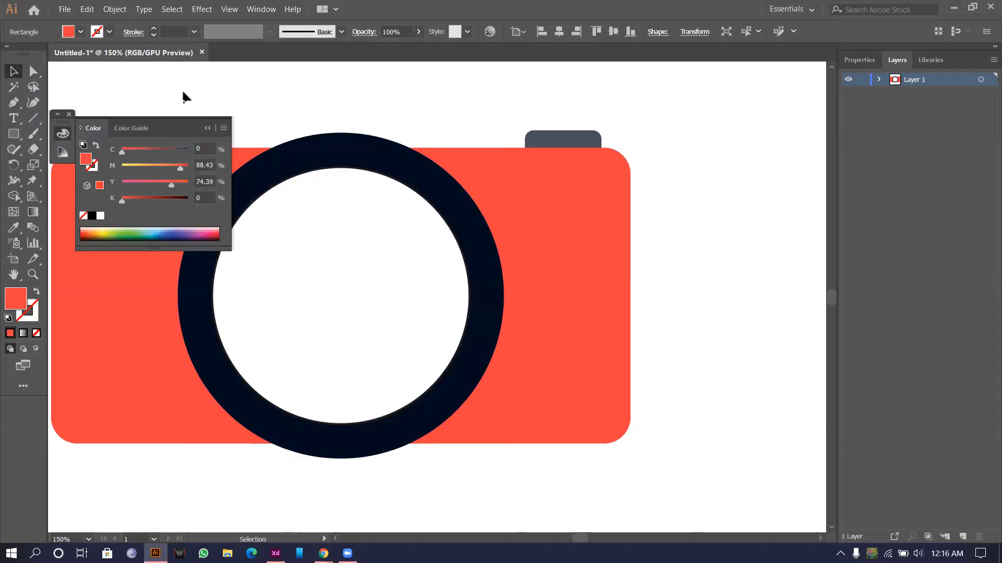
{"action": "left_click_drag", "start_coordinate": [56, 118], "coordinate": [729, 158]}
{"action": "scroll", "coordinate": [274, 210], "scroll_direction": "up", "scroll_amount": 1, "text": "alt"}
{"action": "scroll", "coordinate": [264, 230], "scroll_direction": "down", "scroll_amount": 3, "text": "alt"}
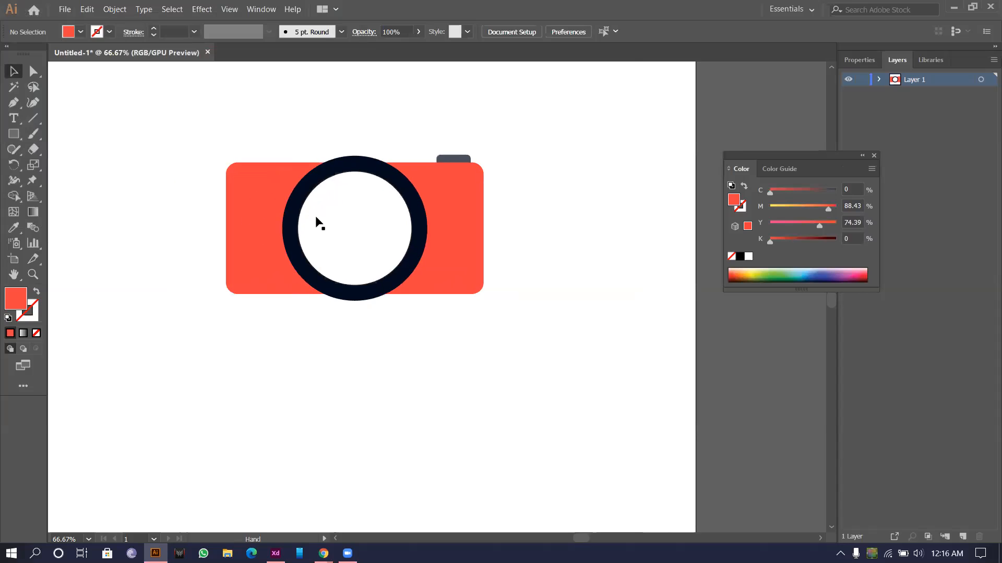
{"action": "scroll", "coordinate": [323, 217], "scroll_direction": "up", "scroll_amount": 1, "text": "alt"}
{"action": "scroll", "coordinate": [330, 211], "scroll_direction": "up", "scroll_amount": 1, "text": "alt"}
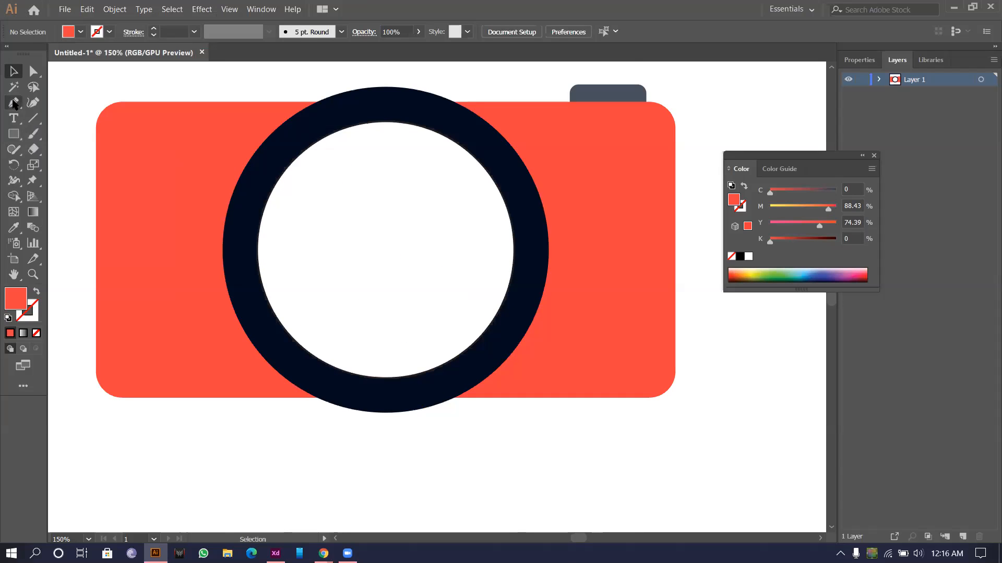
{"action": "left_click", "coordinate": [13, 133]}
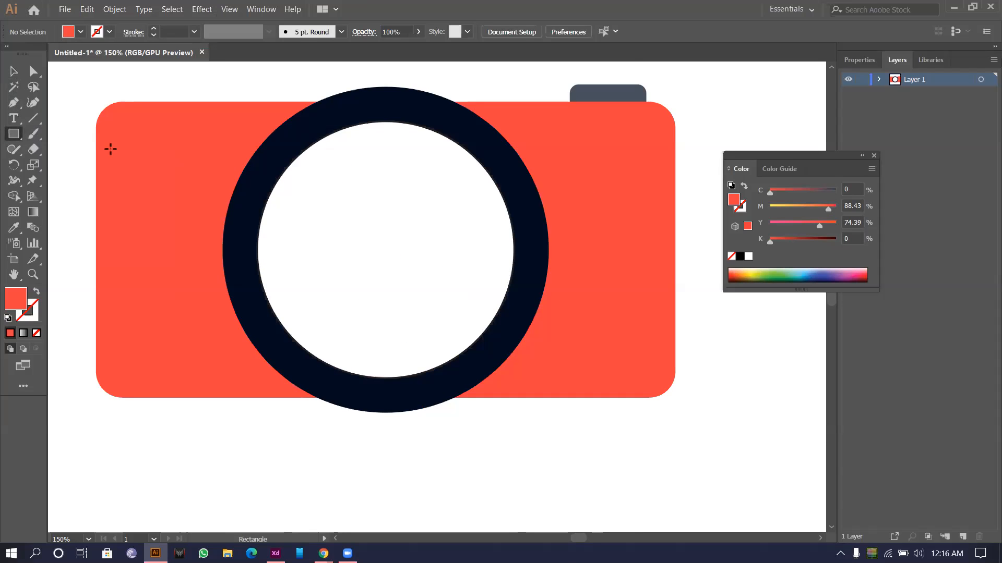
{"action": "left_click", "coordinate": [402, 194]}
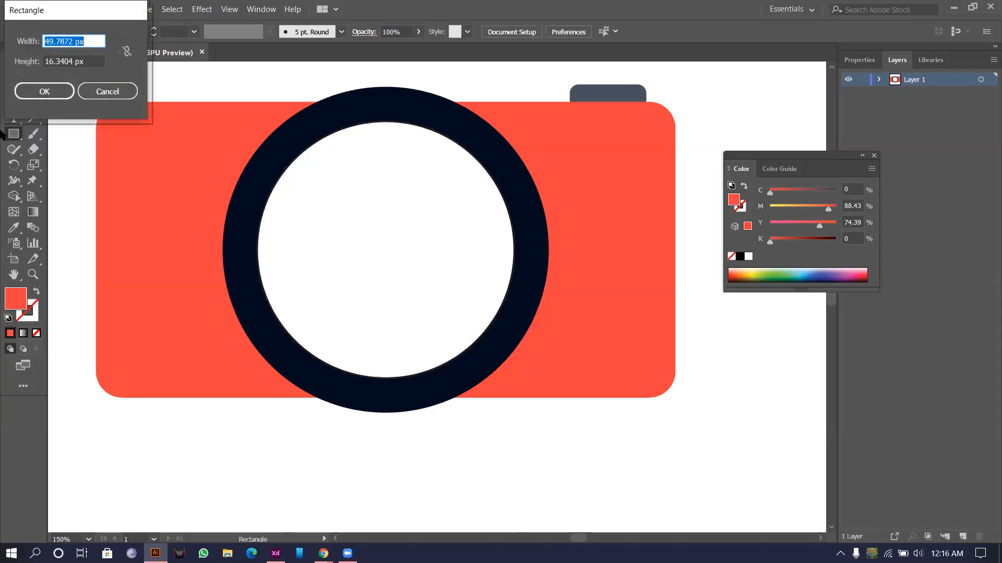
{"action": "left_click", "coordinate": [112, 92]}
Step: Add a smaller concentric copy of the white lens circle inside it, leaving an even ring around the copy
{"action": "key", "text": "v"}
{"action": "left_click", "coordinate": [378, 230]}
{"action": "key", "text": "a"}
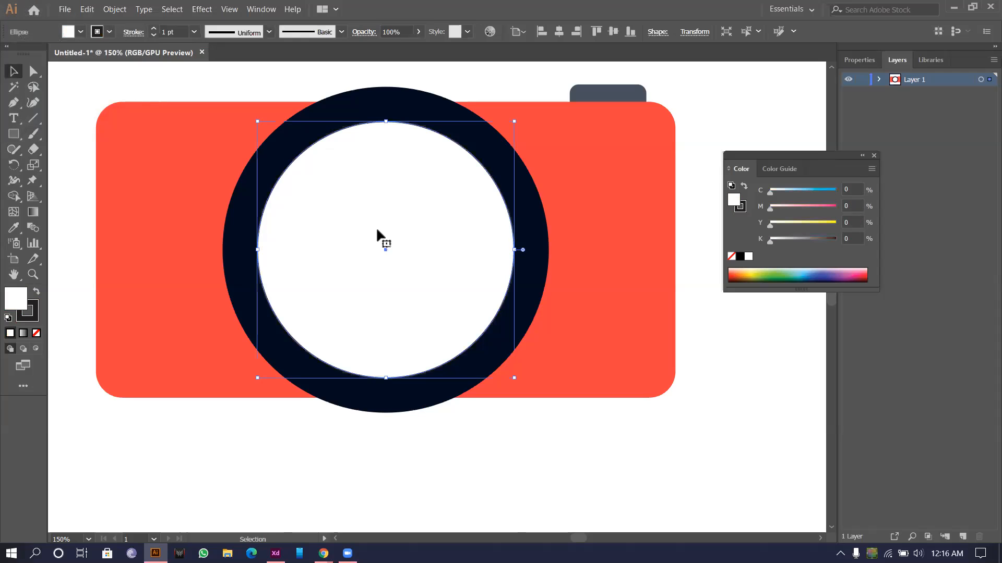
{"action": "key", "text": "v"}
{"action": "left_click_drag", "start_coordinate": [514, 378], "coordinate": [481, 356]}
{"action": "key", "text": "a"}
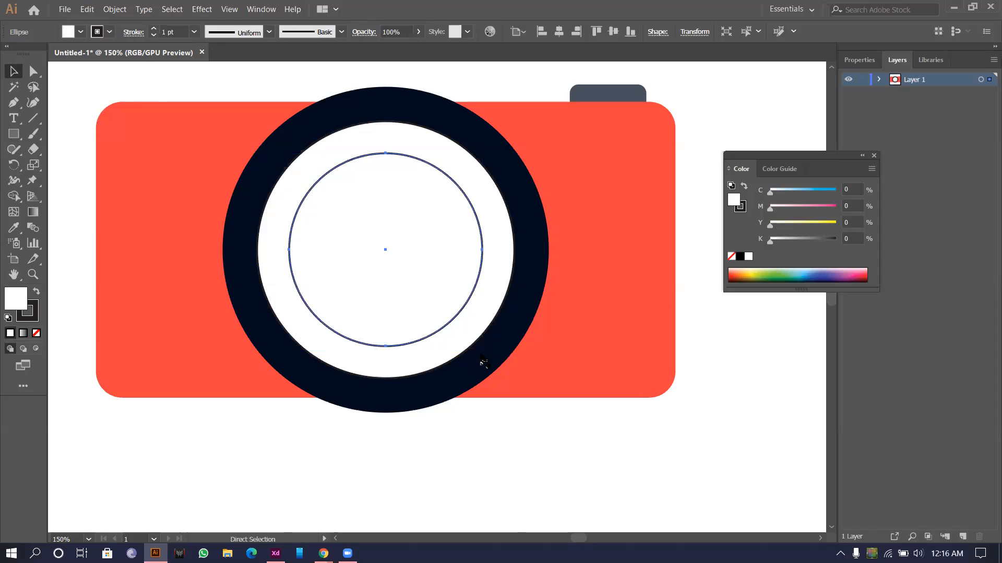
Step: Add a third, still smaller concentric copy of the white circle at the centre of the lens
{"action": "key", "text": "ctrl+v"}
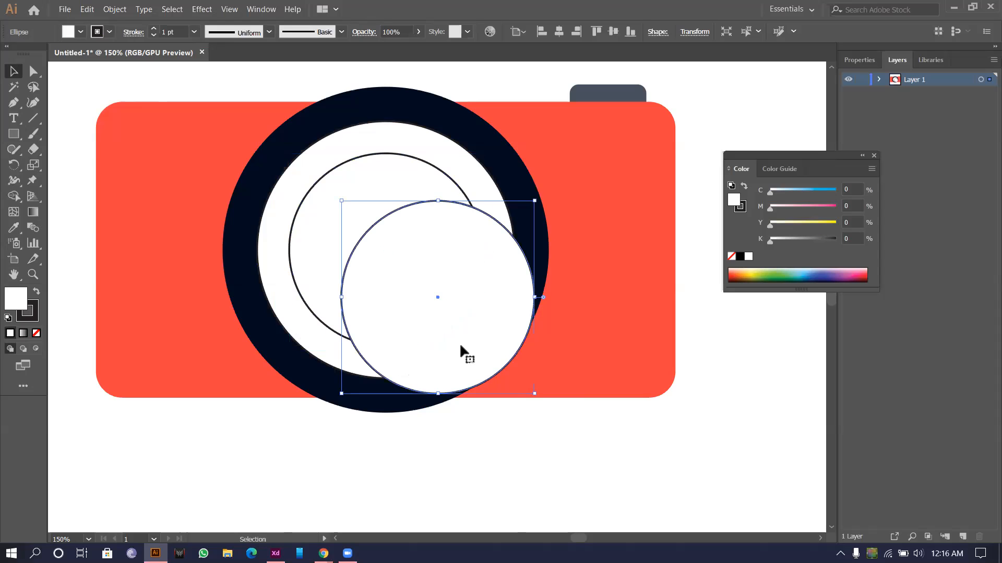
{"action": "key", "text": "ctrl+z"}
{"action": "left_click_drag", "start_coordinate": [481, 347], "coordinate": [454, 329]}
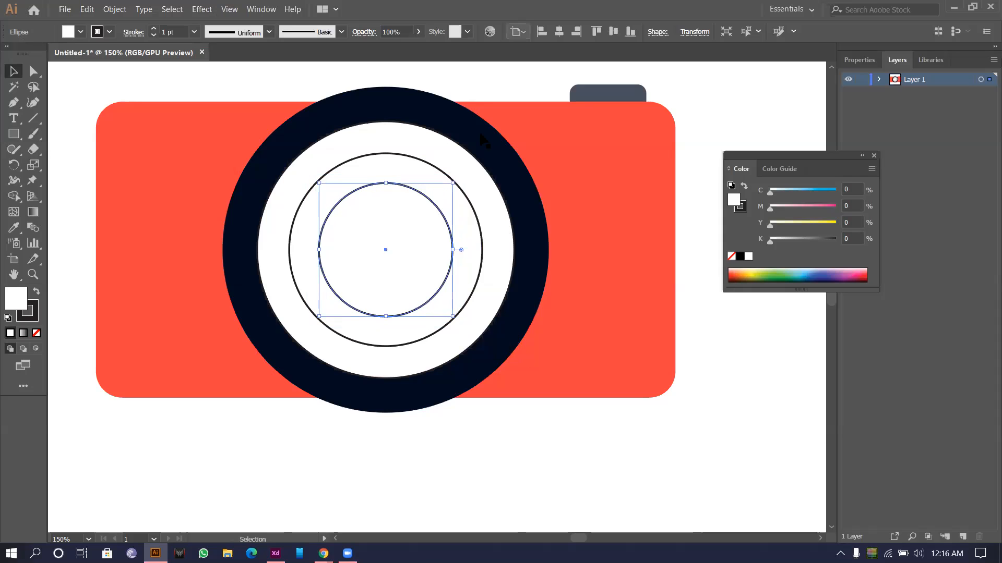
Step: Give the largest white lens circle the outer ring's stroke-free style, with its fill changed to the dark navy 091930
{"action": "left_click", "coordinate": [480, 216]}
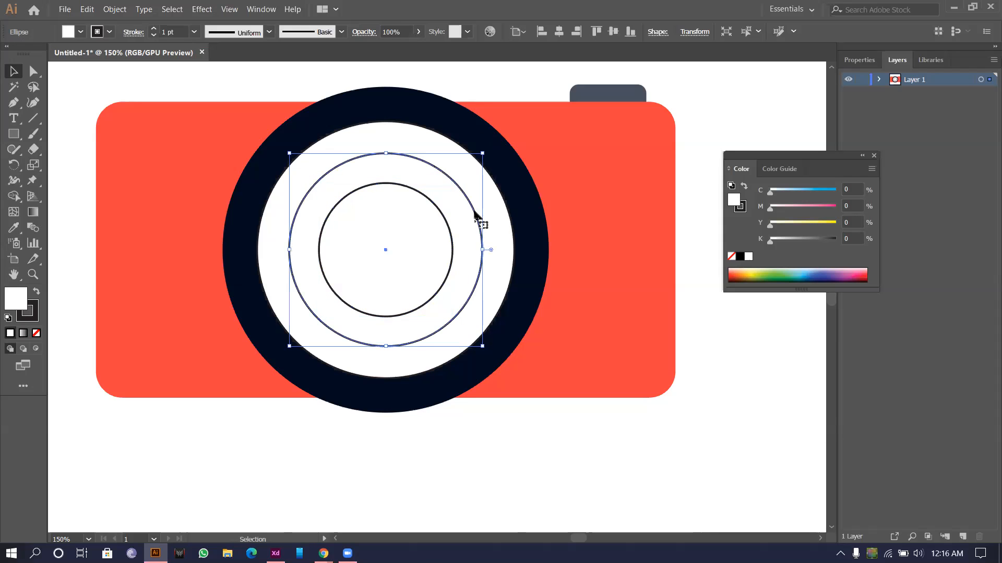
{"action": "left_click", "coordinate": [485, 220]}
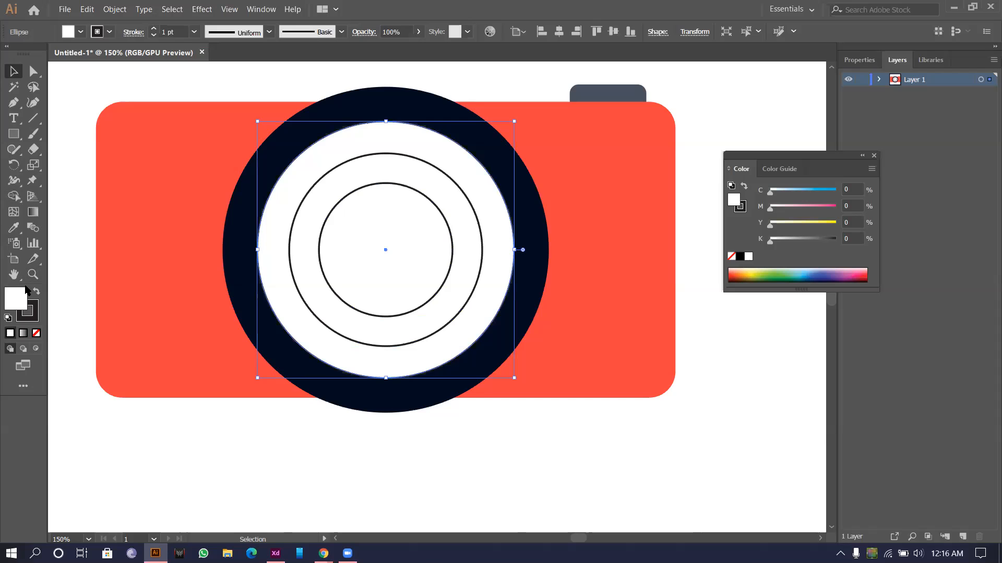
{"action": "left_click", "coordinate": [13, 228]}
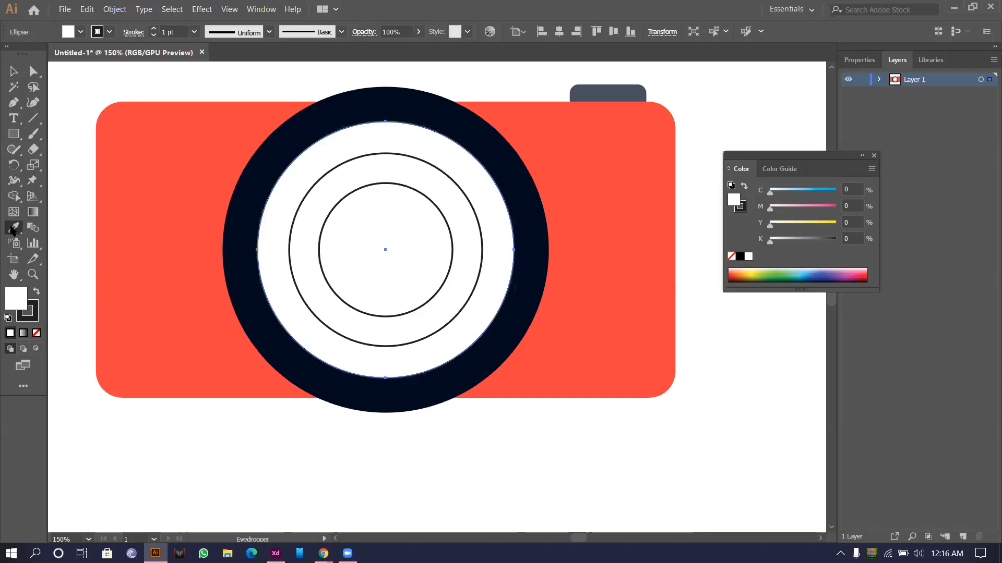
{"action": "left_click", "coordinate": [239, 219]}
{"action": "double_click", "coordinate": [16, 299]}
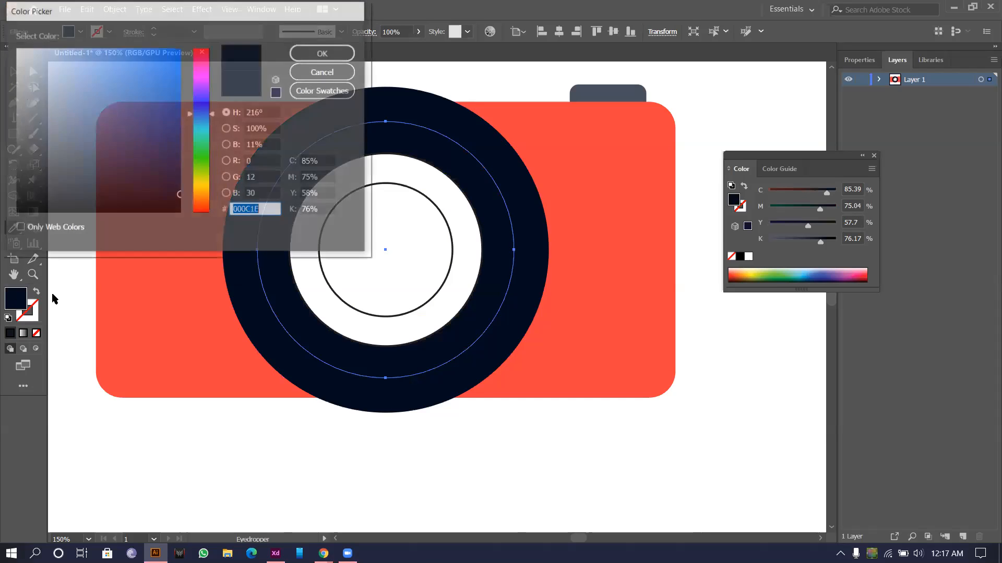
{"action": "mouse_move", "coordinate": [176, 186]}
{"action": "left_mouse_down"}
{"action": "mouse_move", "coordinate": [159, 180]}
{"action": "mouse_move", "coordinate": [162, 161]}
{"action": "mouse_move", "coordinate": [164, 179]}
{"action": "mouse_move", "coordinate": [150, 180]}
{"action": "left_mouse_up"}
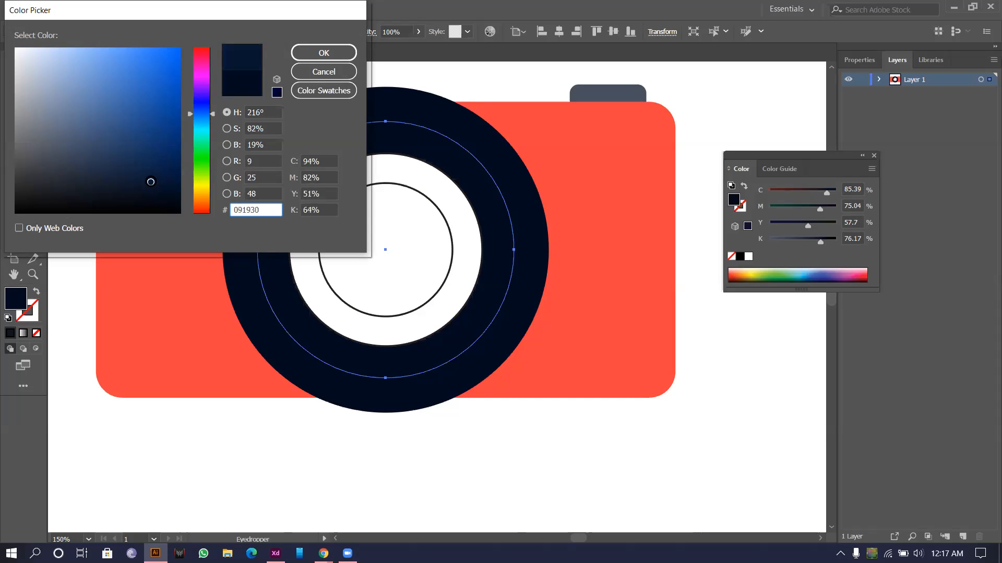
{"action": "left_click", "coordinate": [308, 56]}
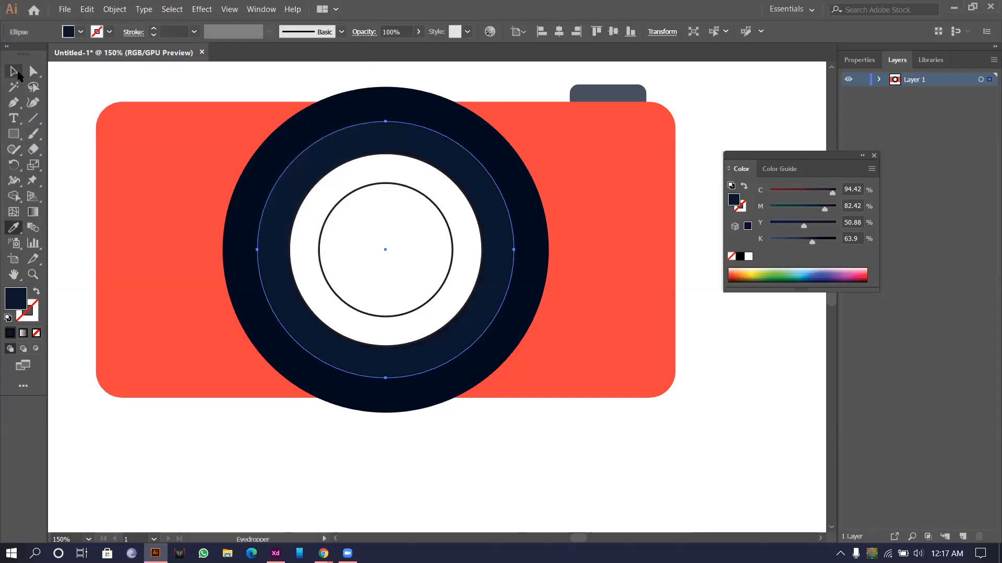
Step: Sample the outermost lens ring's very dark navy onto the larger of the two remaining white circles
{"action": "left_click", "coordinate": [18, 76]}
{"action": "scroll", "coordinate": [318, 173], "scroll_direction": "down", "scroll_amount": 2}
{"action": "scroll", "coordinate": [331, 187], "scroll_direction": "up", "scroll_amount": 2}
{"action": "scroll", "coordinate": [330, 182], "scroll_direction": "up", "scroll_amount": 1}
{"action": "scroll", "coordinate": [385, 143], "scroll_direction": "down", "scroll_amount": 2}
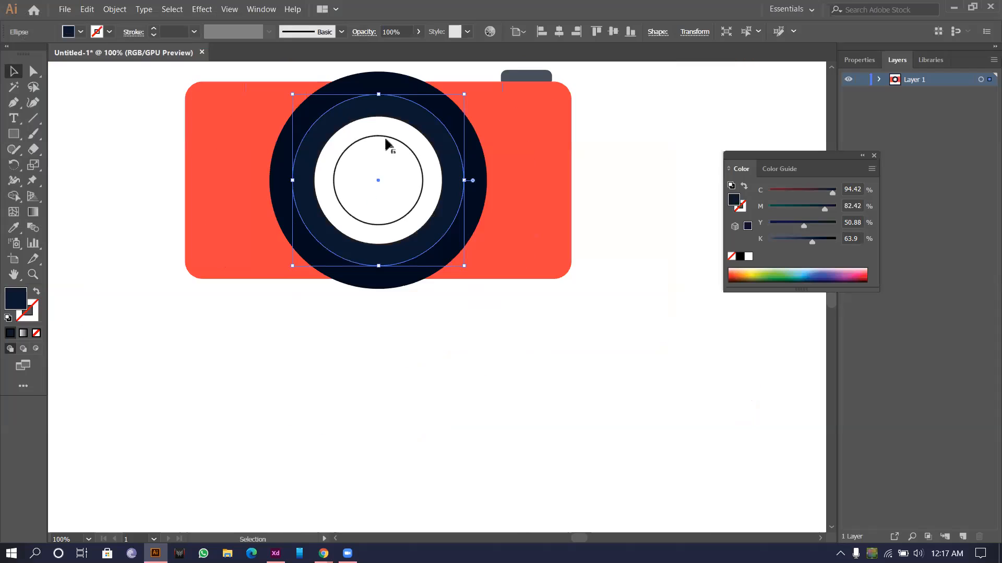
{"action": "scroll", "coordinate": [402, 161], "scroll_direction": "up", "scroll_amount": 2}
{"action": "left_click", "coordinate": [393, 186]}
{"action": "left_click", "coordinate": [404, 181]}
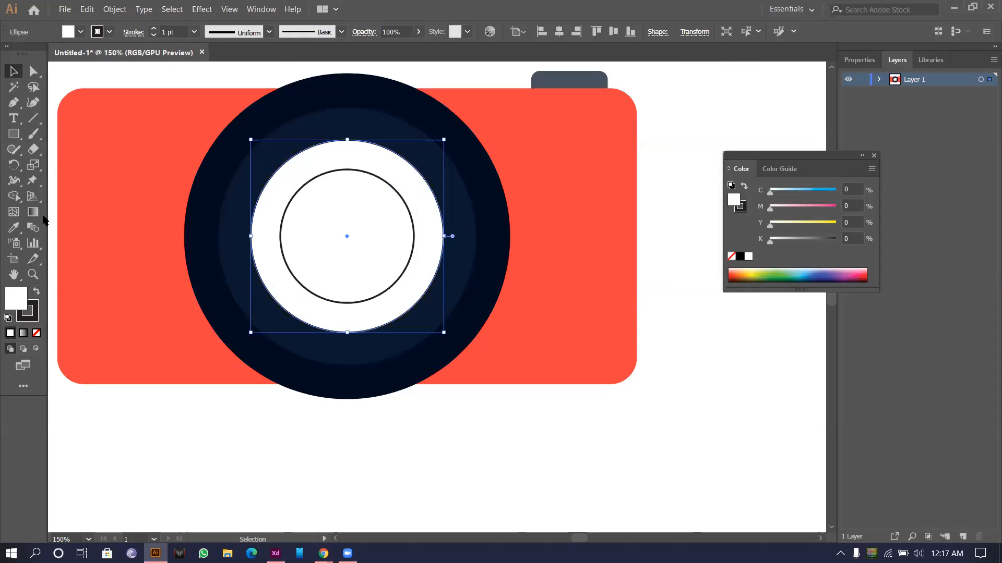
{"action": "left_click", "coordinate": [14, 228]}
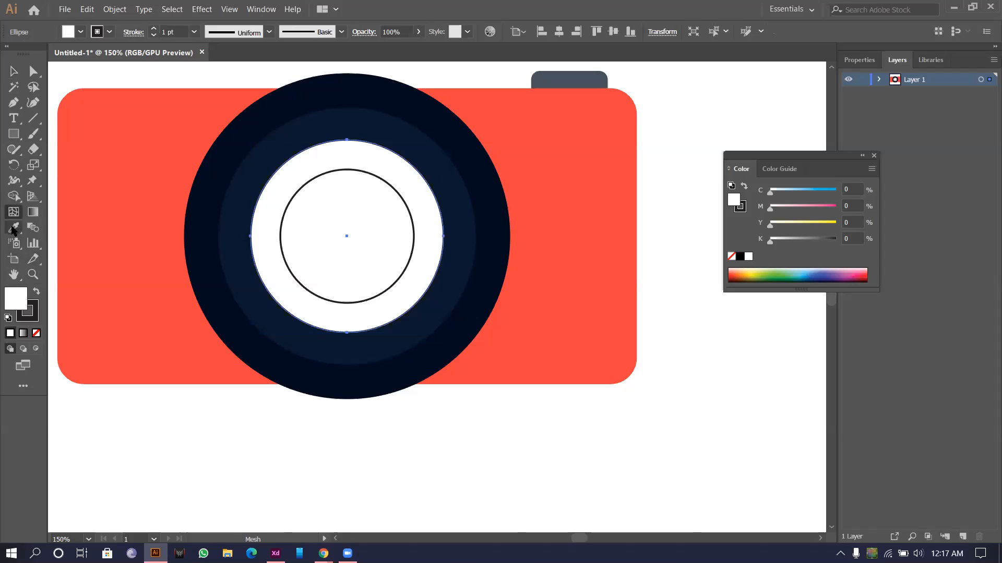
{"action": "left_click", "coordinate": [288, 90]}
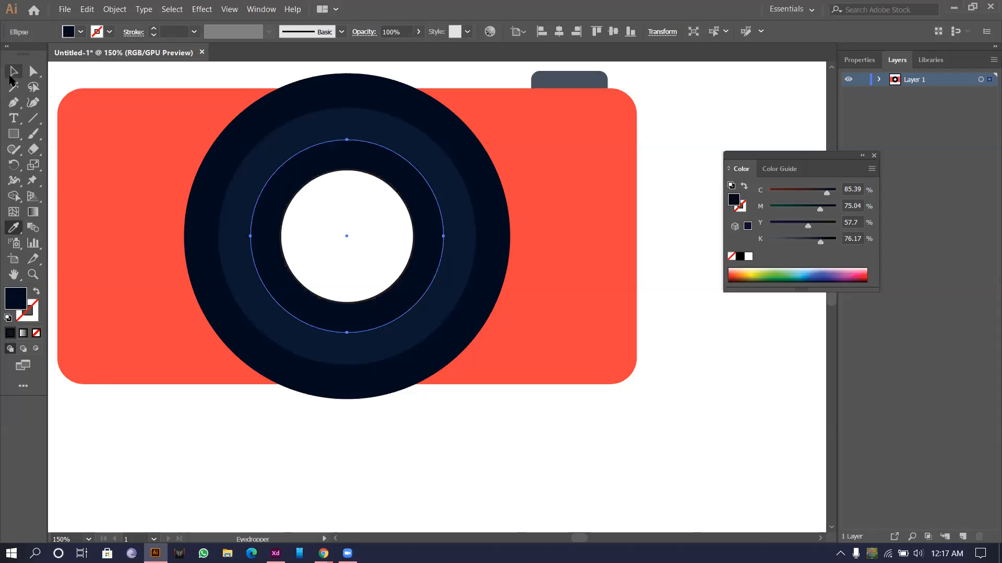
{"action": "left_click", "coordinate": [14, 71]}
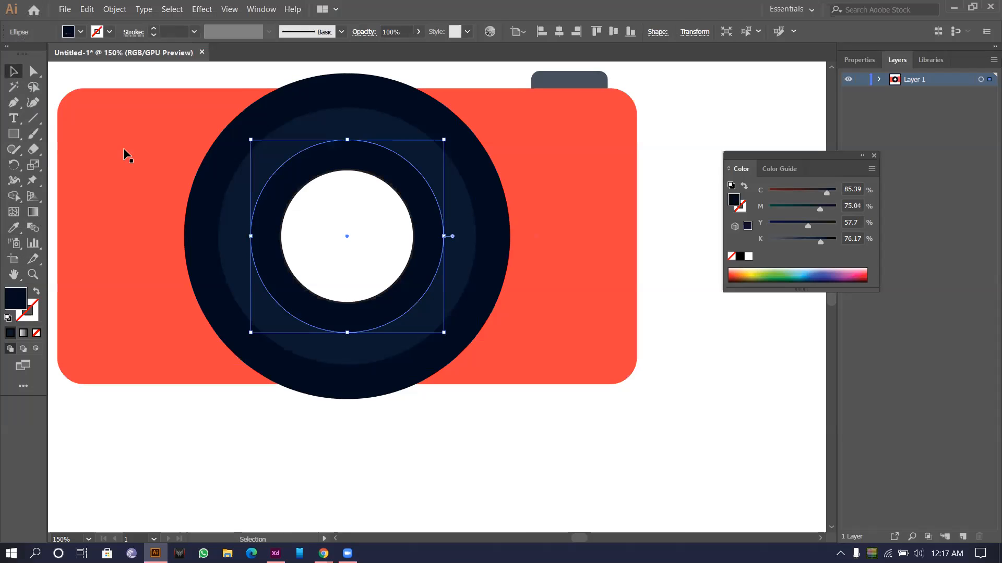
Step: Sample the second lens ring's lighter navy onto the innermost white circle and deselect it
{"action": "left_click", "coordinate": [313, 214]}
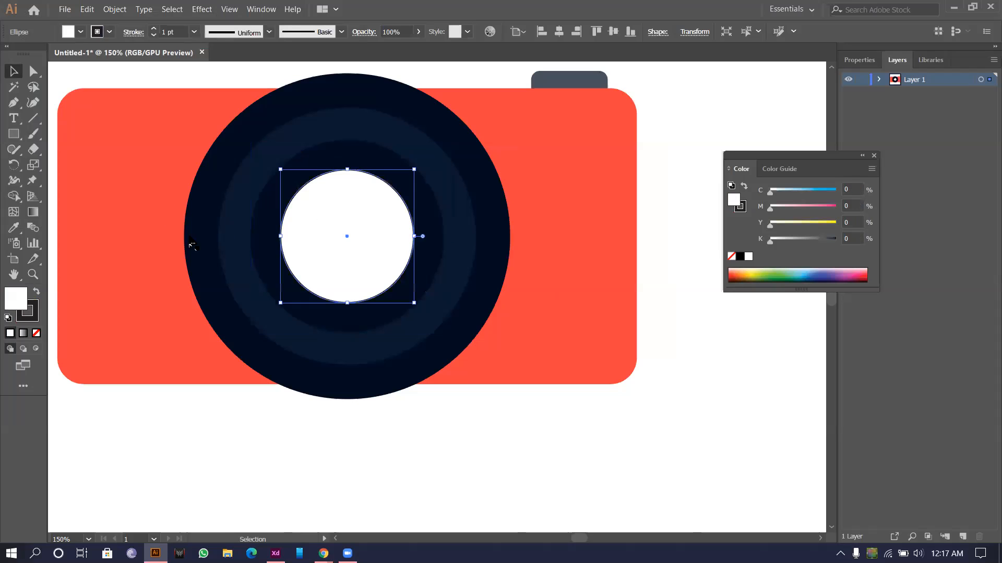
{"action": "left_click", "coordinate": [14, 233]}
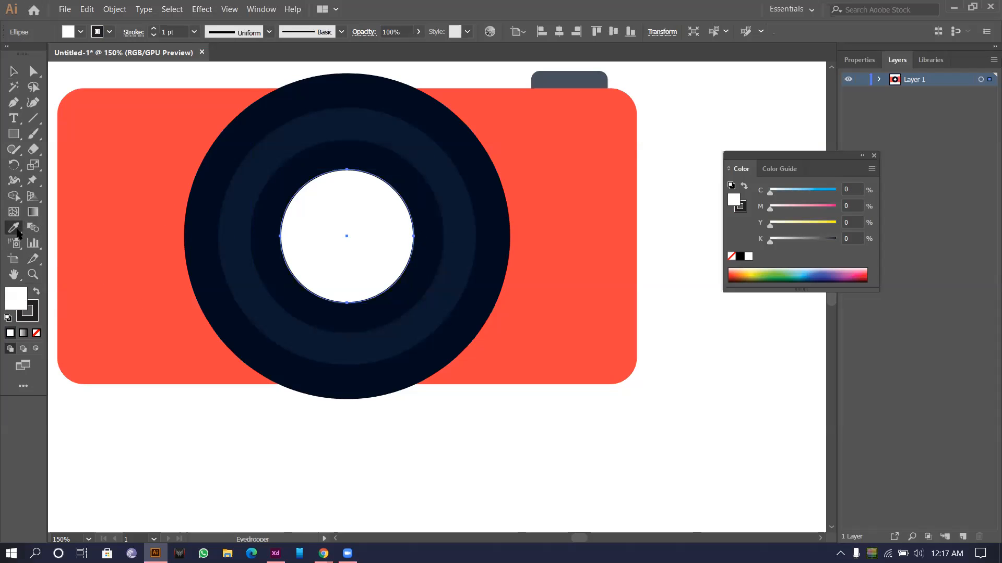
{"action": "left_click", "coordinate": [271, 170]}
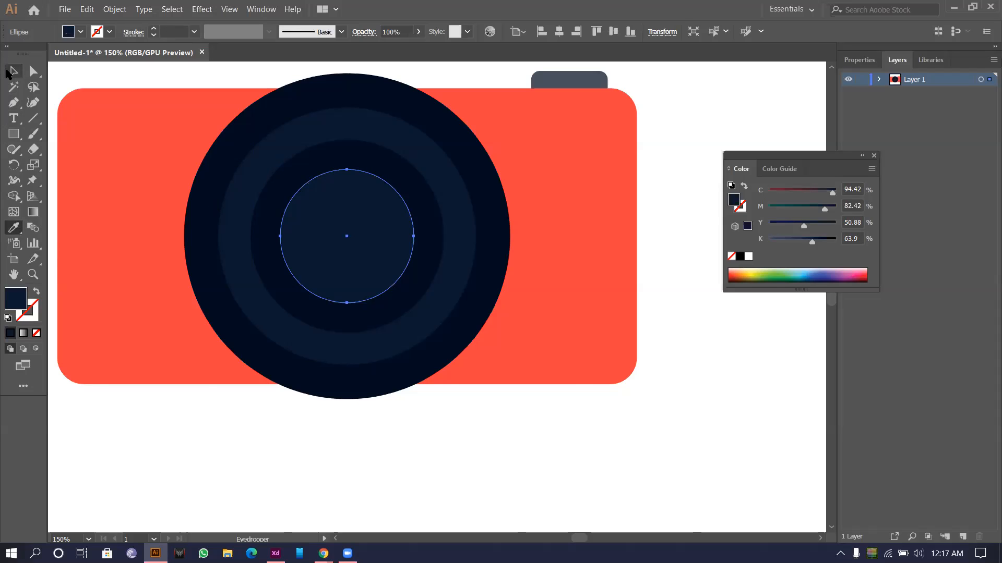
{"action": "left_click", "coordinate": [13, 71]}
{"action": "scroll", "coordinate": [492, 208], "scroll_direction": "down", "scroll_amount": 1}
{"action": "left_click", "coordinate": [659, 290]}
{"action": "scroll", "coordinate": [657, 288], "scroll_direction": "down", "scroll_amount": 2}
{"action": "scroll", "coordinate": [571, 261], "scroll_direction": "up", "scroll_amount": 2}
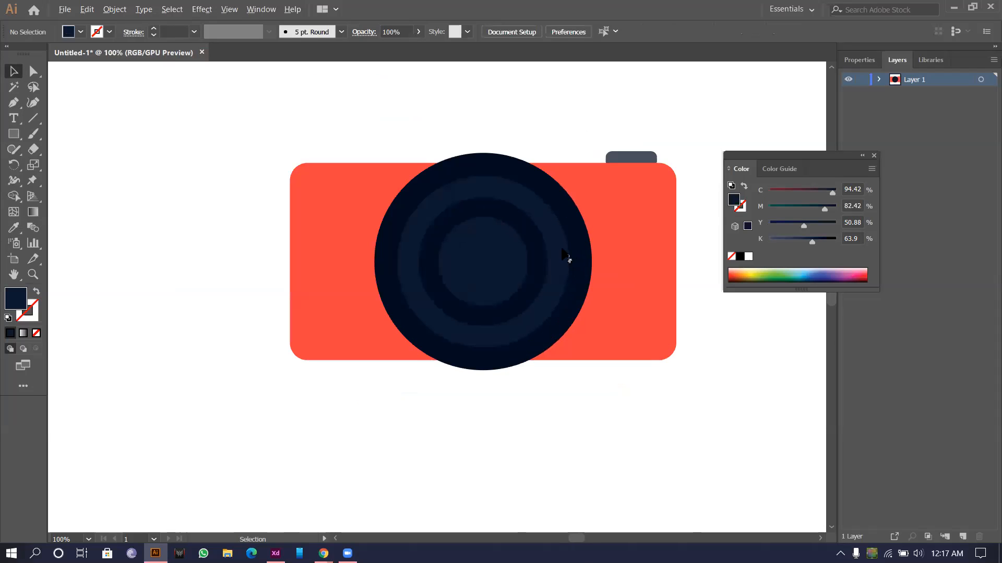
Step: Narrow the red camera body evenly from both sides, keeping it centred behind the lens
{"action": "left_click", "coordinate": [354, 199]}
{"action": "left_click_drag", "start_coordinate": [290, 262], "coordinate": [315, 261]}
{"action": "left_click", "coordinate": [569, 137]}
Step: Scale all the lens circles down together about their centre to about 173 px wide, fitting them inside the camera body
{"action": "scroll", "coordinate": [545, 161], "scroll_direction": "down", "scroll_amount": 1}
{"action": "left_click", "coordinate": [473, 270]}
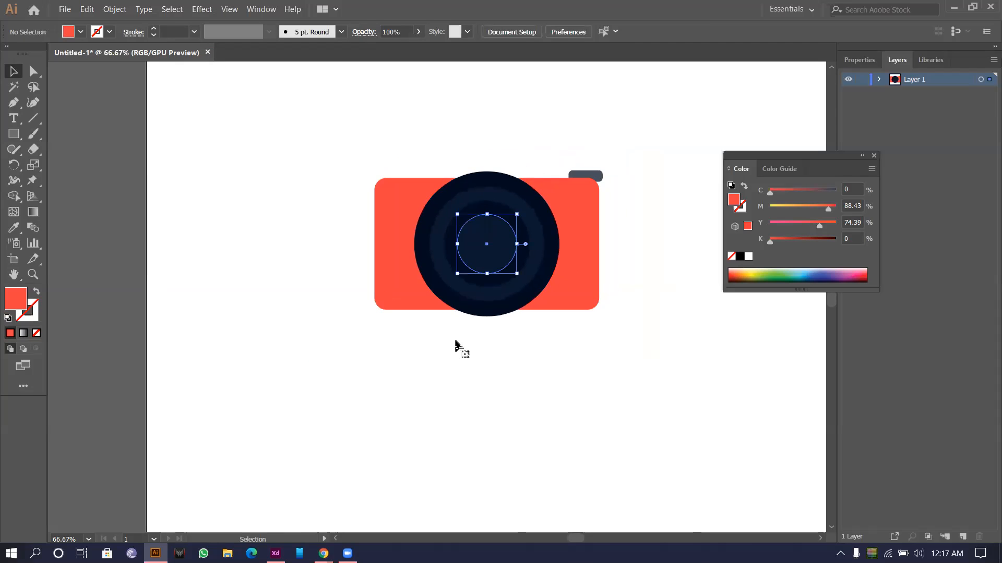
{"action": "left_click_drag", "start_coordinate": [472, 273], "coordinate": [475, 276]}
{"action": "left_click", "coordinate": [570, 286], "text": "shift"}
{"action": "left_click_drag", "start_coordinate": [558, 315], "coordinate": [546, 305]}
{"action": "left_click", "coordinate": [594, 207]}
Step: Move the shutter button inward along the camera body's top edge so it no longer overhangs the corner
{"action": "scroll", "coordinate": [605, 184], "scroll_direction": "up", "scroll_amount": 2}
{"action": "left_click_drag", "start_coordinate": [565, 163], "coordinate": [513, 158]}
{"action": "left_click", "coordinate": [524, 140]}
{"action": "scroll", "coordinate": [525, 140], "scroll_direction": "down", "scroll_amount": 3}
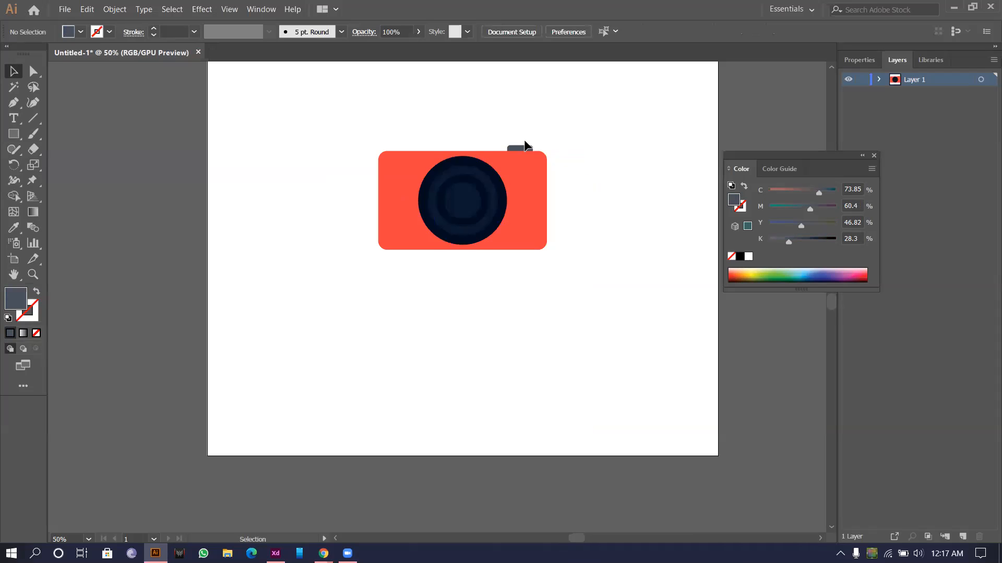
{"action": "scroll", "coordinate": [524, 140], "scroll_direction": "up", "scroll_amount": 2}
{"action": "scroll", "coordinate": [442, 249], "scroll_direction": "up", "scroll_amount": 2}
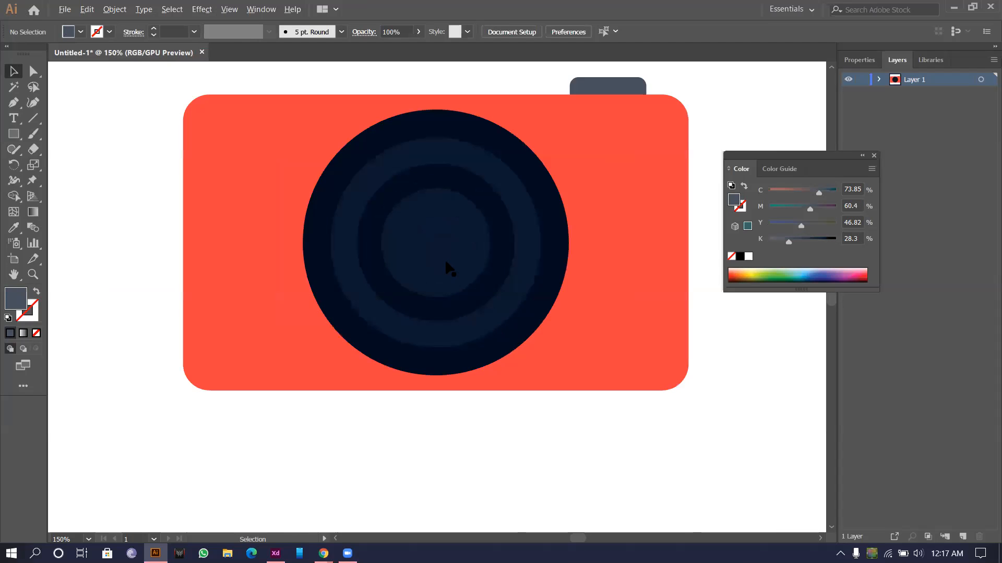
Step: Place the large navy lens circle in front of the inner lens circles
{"action": "left_click", "coordinate": [441, 244]}
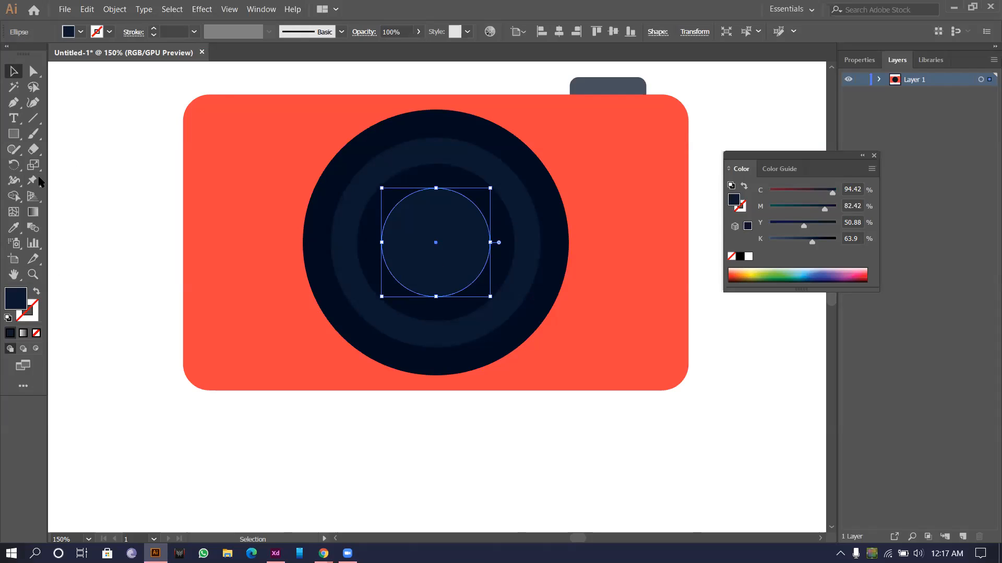
{"action": "left_click", "coordinate": [555, 192]}
{"action": "key", "text": "a"}
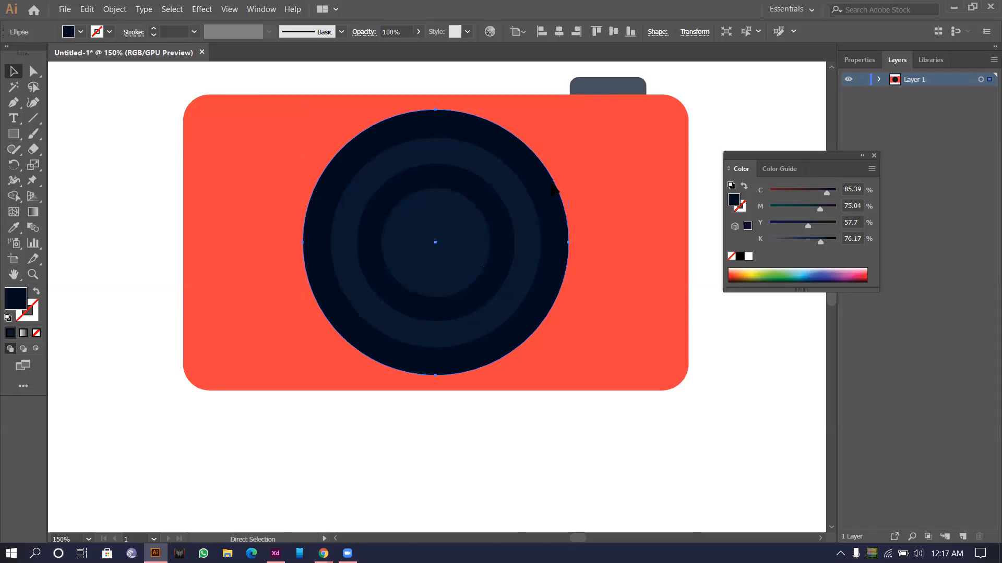
{"action": "left_click_drag", "start_coordinate": [555, 214], "coordinate": [529, 252]}
{"action": "key", "text": "ctrl+z"}
{"action": "key", "text": "ctrl+bracketright"}
{"action": "key", "text": "ctrl+bracketright"}
{"action": "key", "text": "v"}
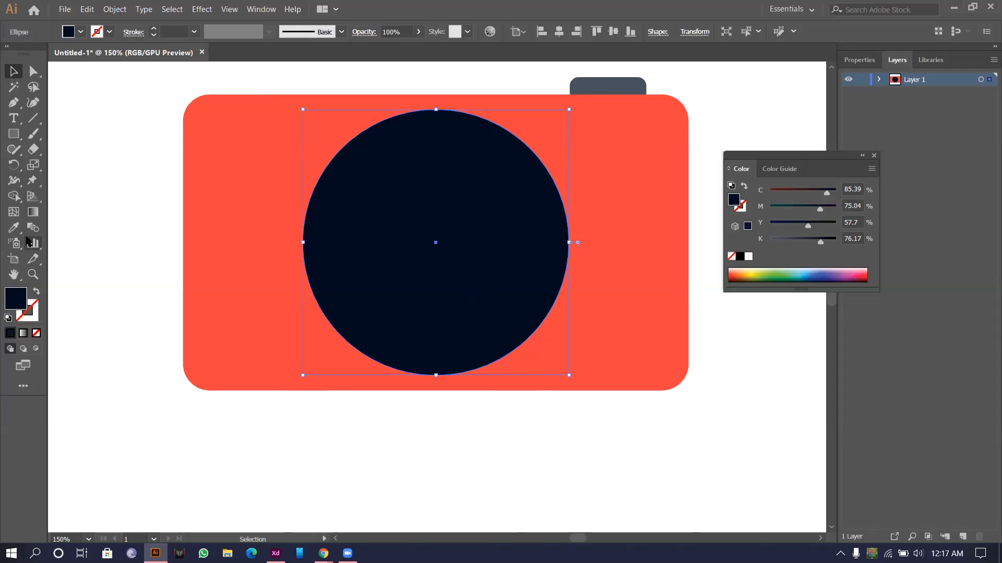
Step: Apply a linear gradient fill to the large lens circle in front
{"action": "left_click", "coordinate": [33, 212]}
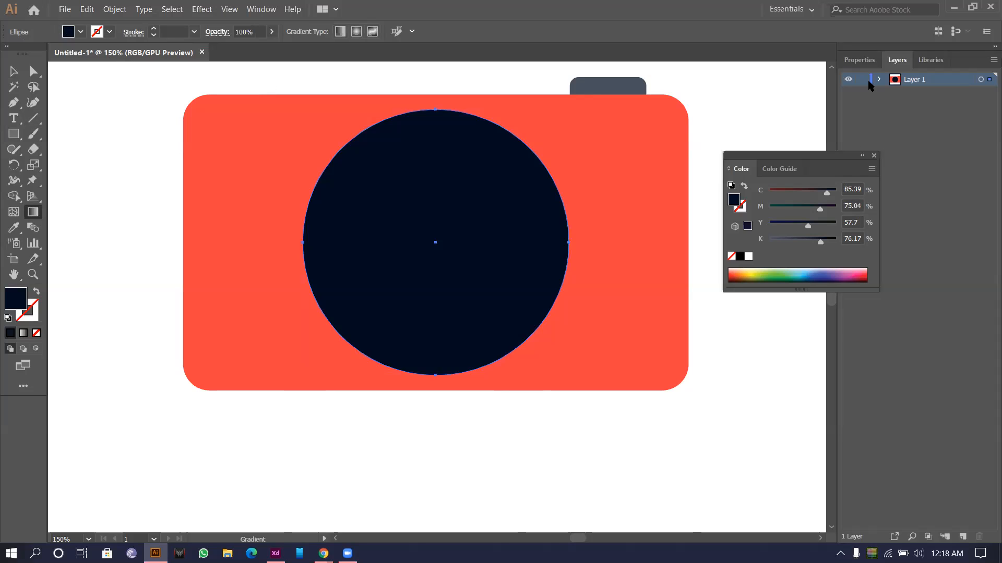
{"action": "left_click", "coordinate": [859, 59]}
{"action": "left_click", "coordinate": [13, 71]}
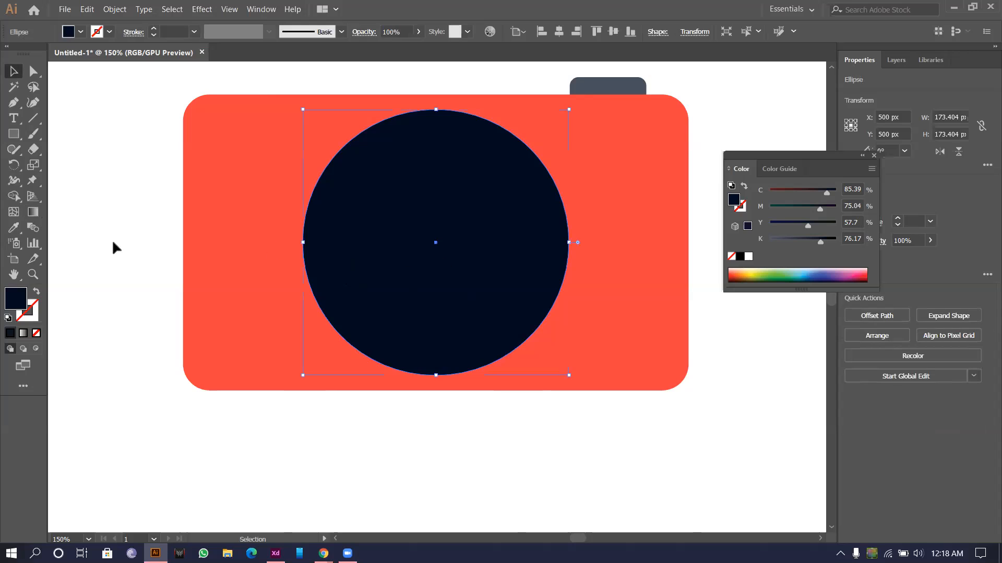
{"action": "left_click", "coordinate": [33, 212]}
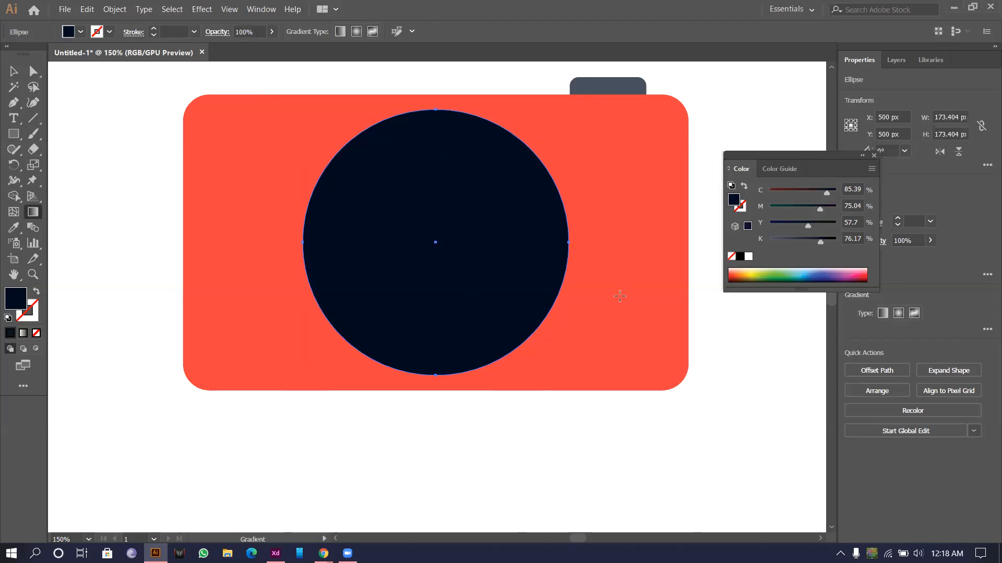
{"action": "left_click", "coordinate": [882, 313]}
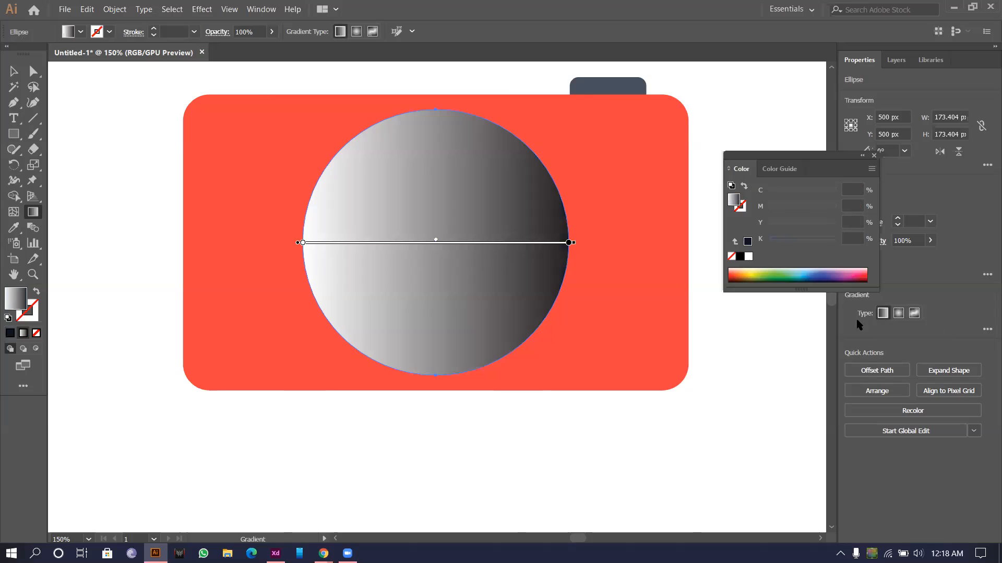
{"action": "left_click", "coordinate": [13, 71]}
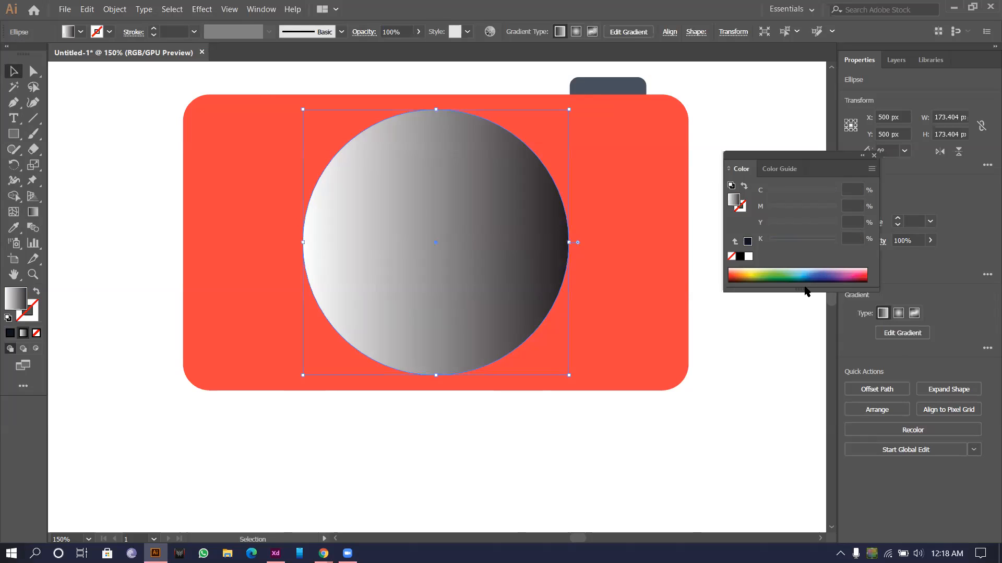
Step: Open the lens circle's linear gradient for editing and bring up the Gradient panel beside the camera
{"action": "left_click", "coordinate": [916, 334]}
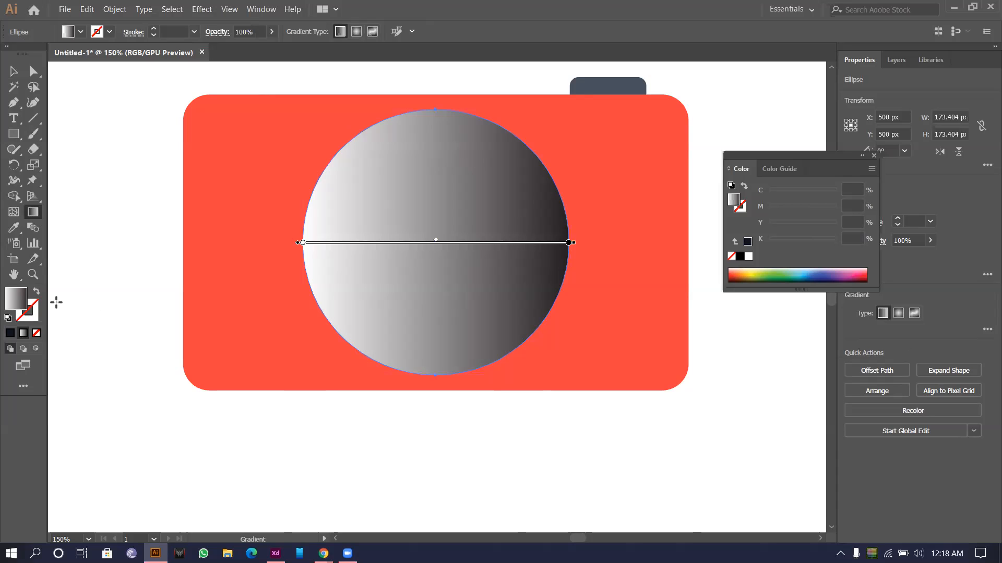
{"action": "double_click", "coordinate": [12, 303]}
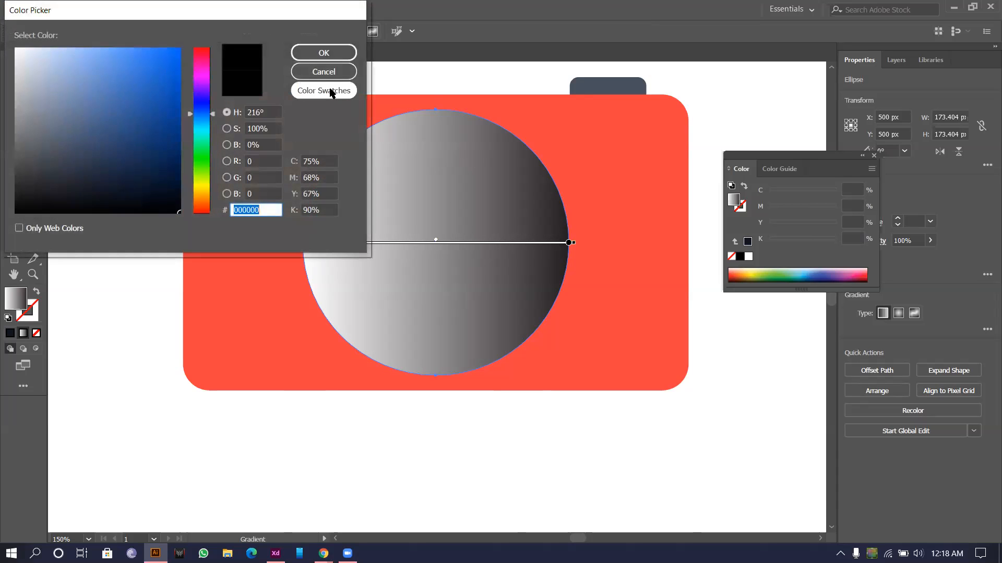
{"action": "left_click", "coordinate": [328, 73]}
{"action": "left_click_drag", "start_coordinate": [814, 156], "coordinate": [777, 55]}
{"action": "left_click", "coordinate": [262, 9]}
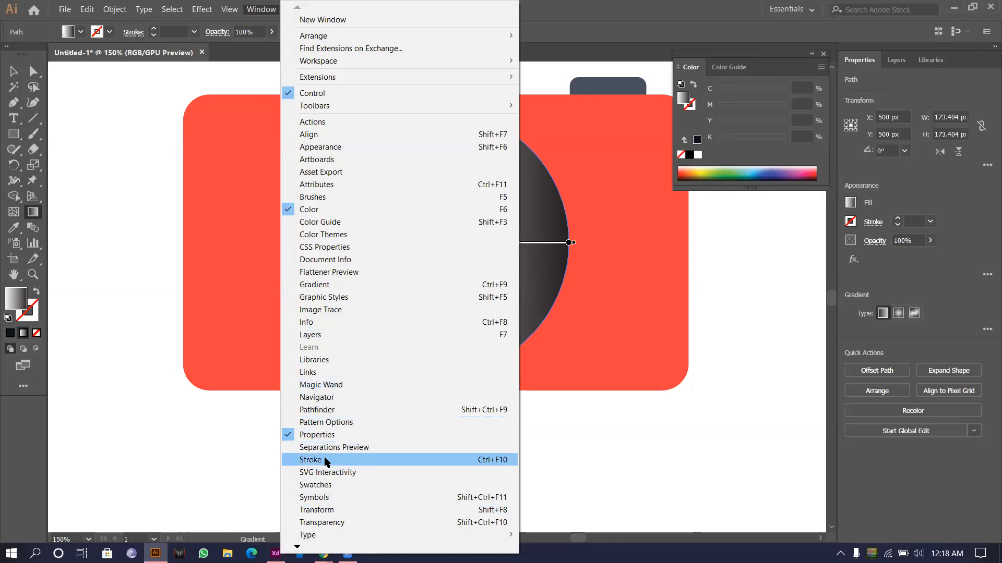
{"action": "left_click", "coordinate": [319, 283]}
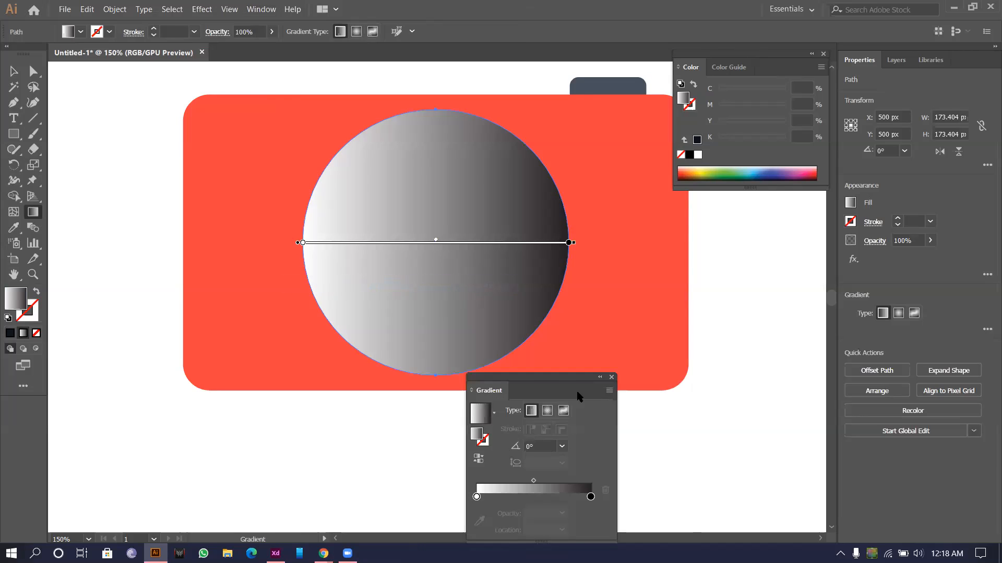
{"action": "left_click_drag", "start_coordinate": [561, 383], "coordinate": [789, 225]}
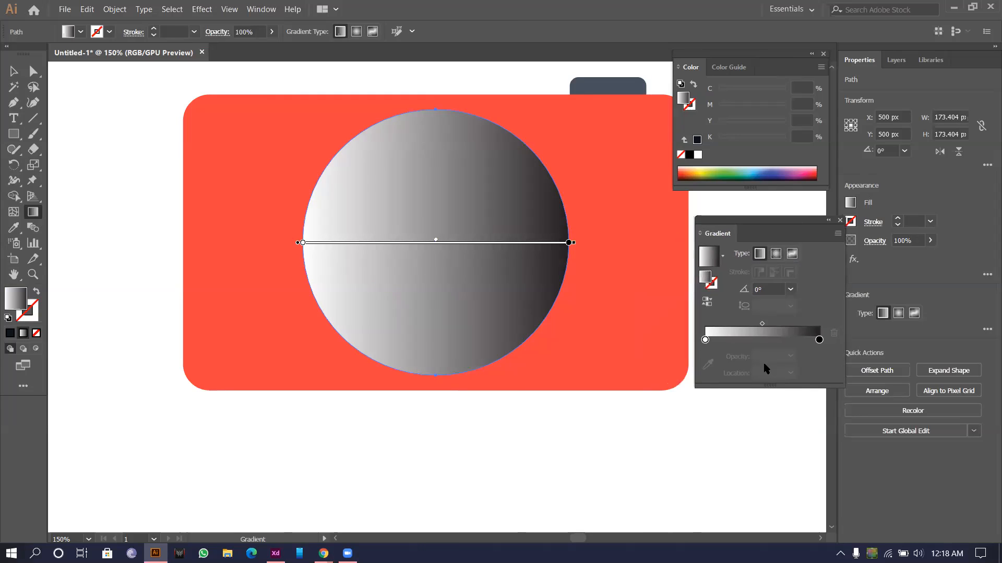
Step: Set the gradient's black stop to RGB colour mode and reduce its opacity to 0%
{"action": "left_click", "coordinate": [819, 340]}
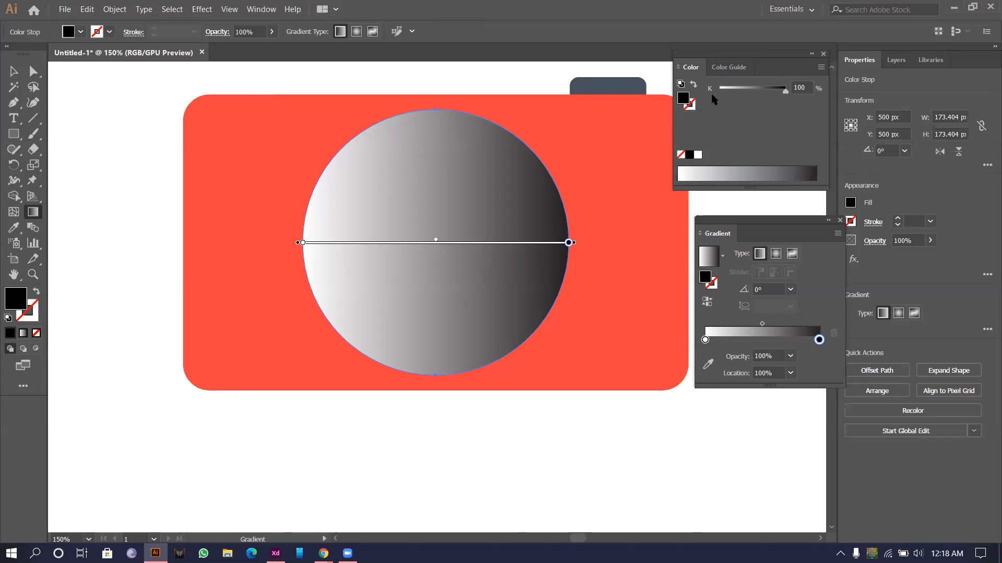
{"action": "left_click", "coordinate": [820, 67]}
{"action": "left_click", "coordinate": [834, 93]}
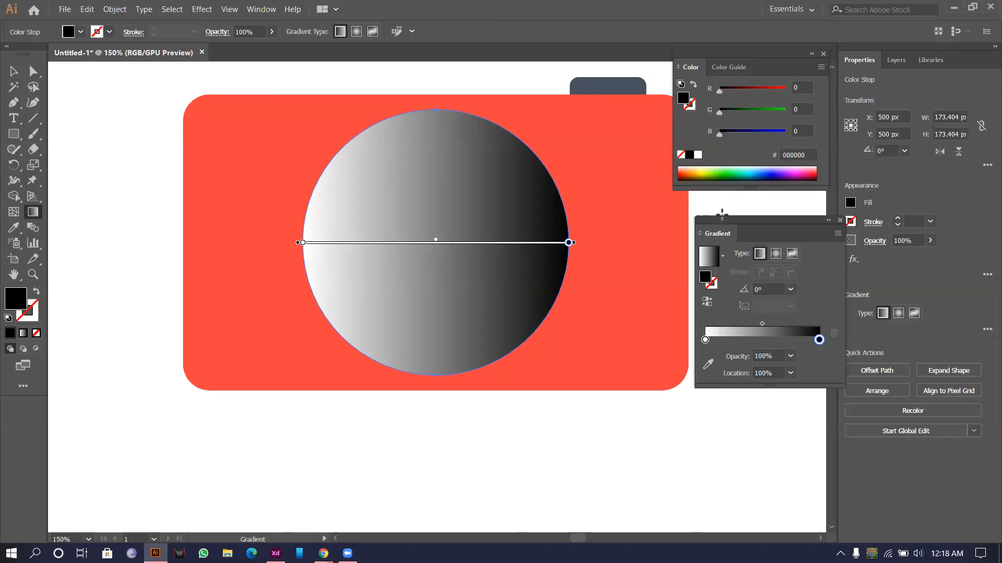
{"action": "left_click", "coordinate": [790, 356]}
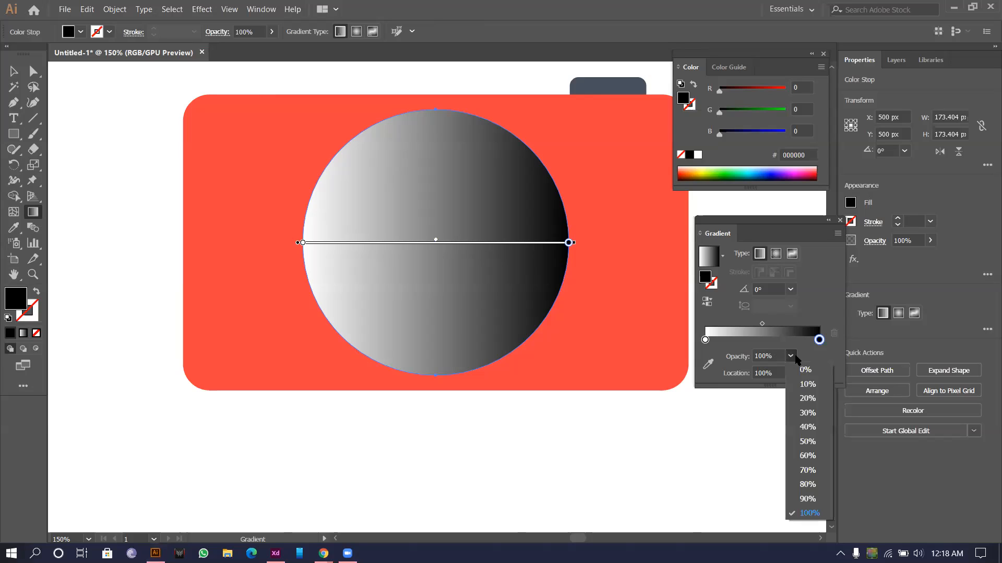
{"action": "left_click", "coordinate": [799, 373]}
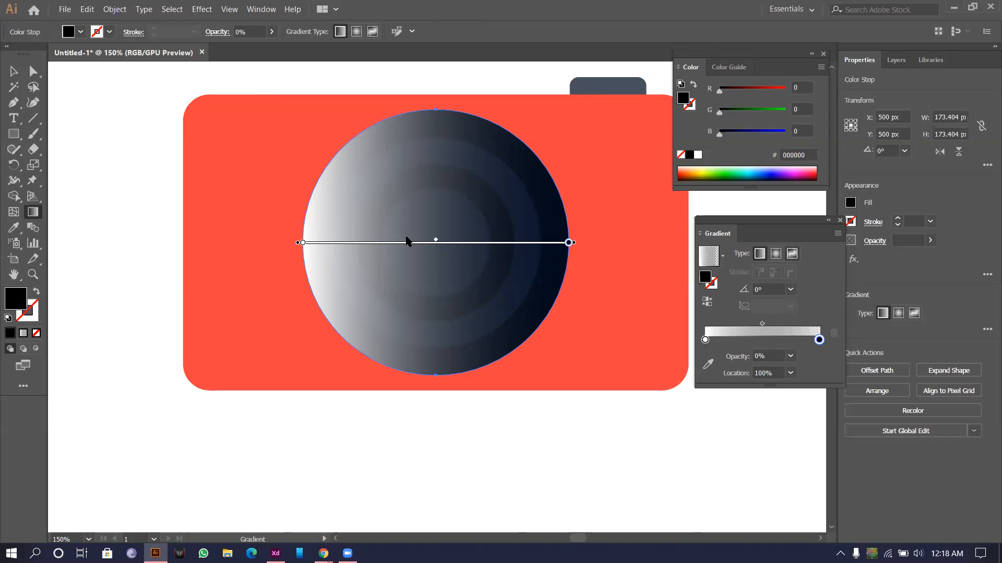
Step: Switch the lens circle's fill to a freeform gradient, moving its dark navy colour point inward and removing it
{"action": "left_click", "coordinate": [792, 254]}
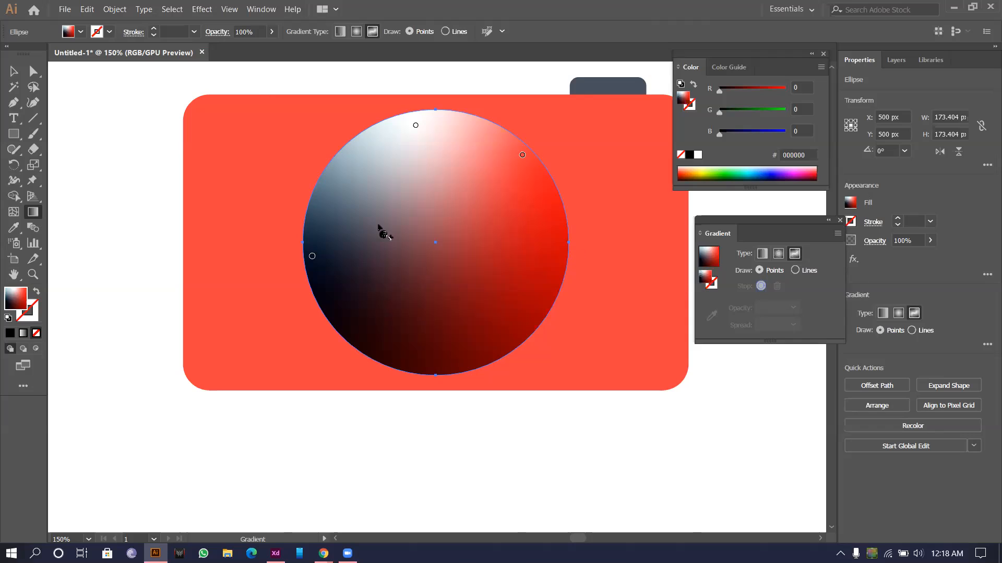
{"action": "left_click_drag", "start_coordinate": [312, 256], "coordinate": [390, 195]}
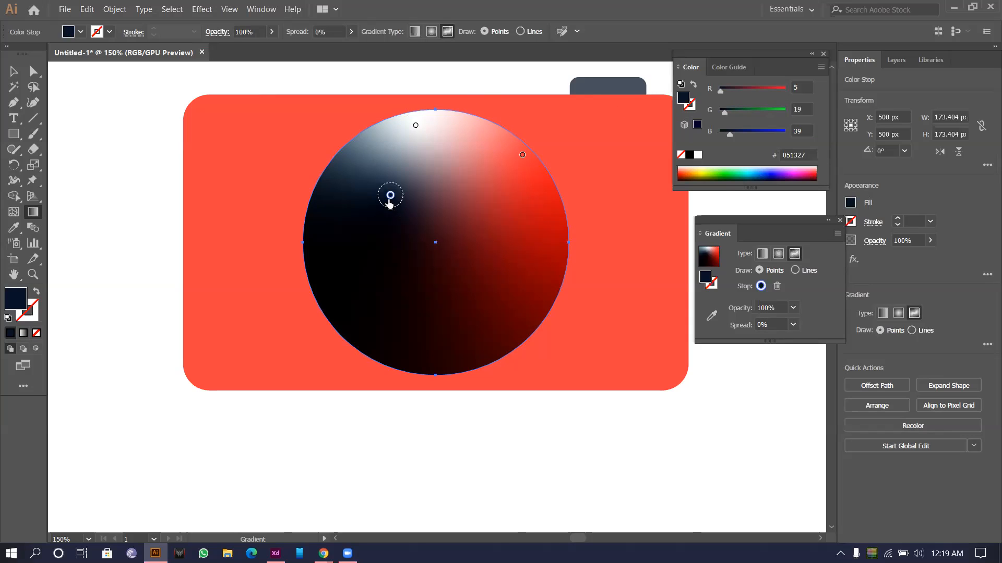
{"action": "left_click", "coordinate": [793, 324]}
{"action": "left_click", "coordinate": [795, 325]}
Step: Set the opacity of the freeform gradient's red colour point to 0%
{"action": "left_click", "coordinate": [522, 155]}
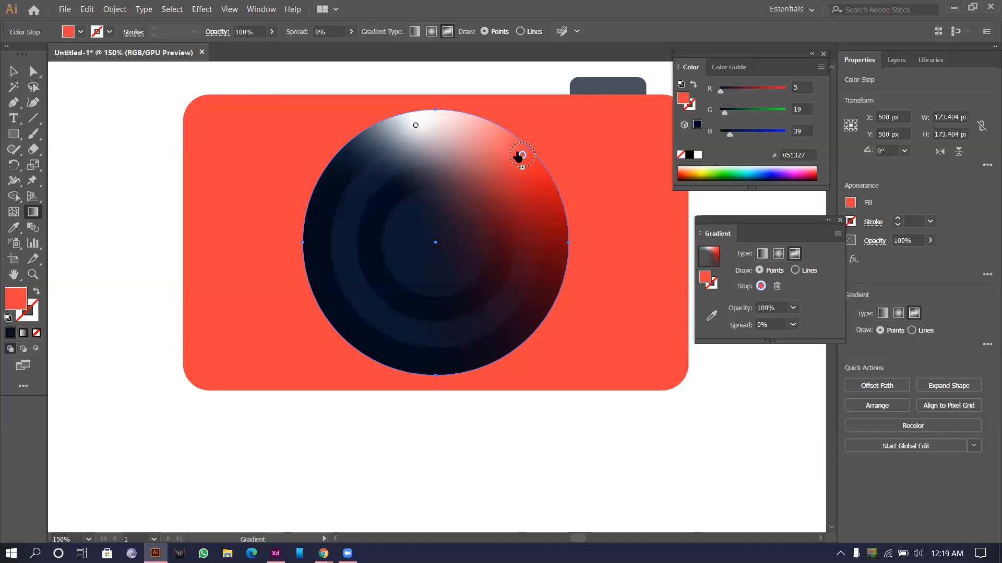
{"action": "left_click", "coordinate": [792, 308]}
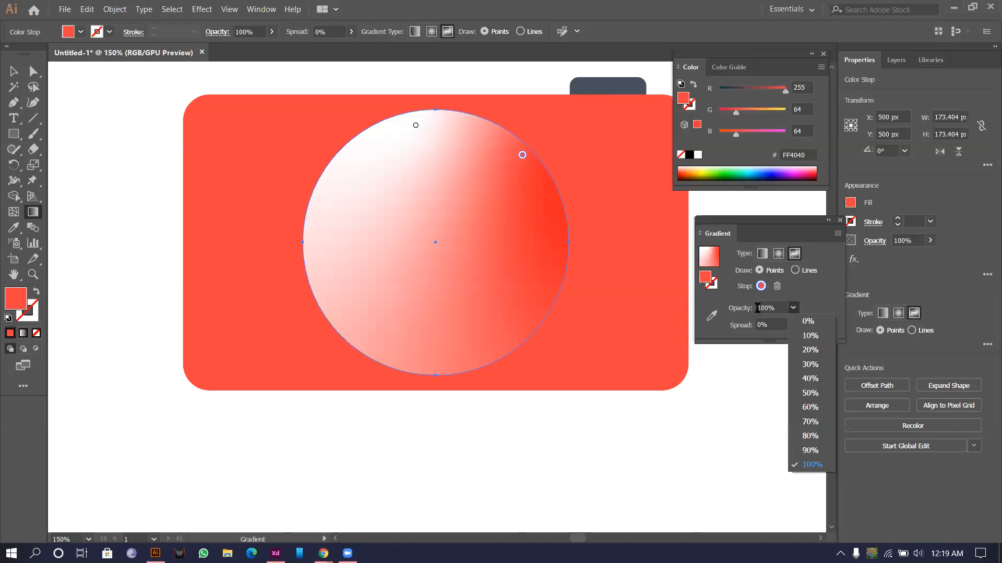
{"action": "left_click", "coordinate": [806, 322]}
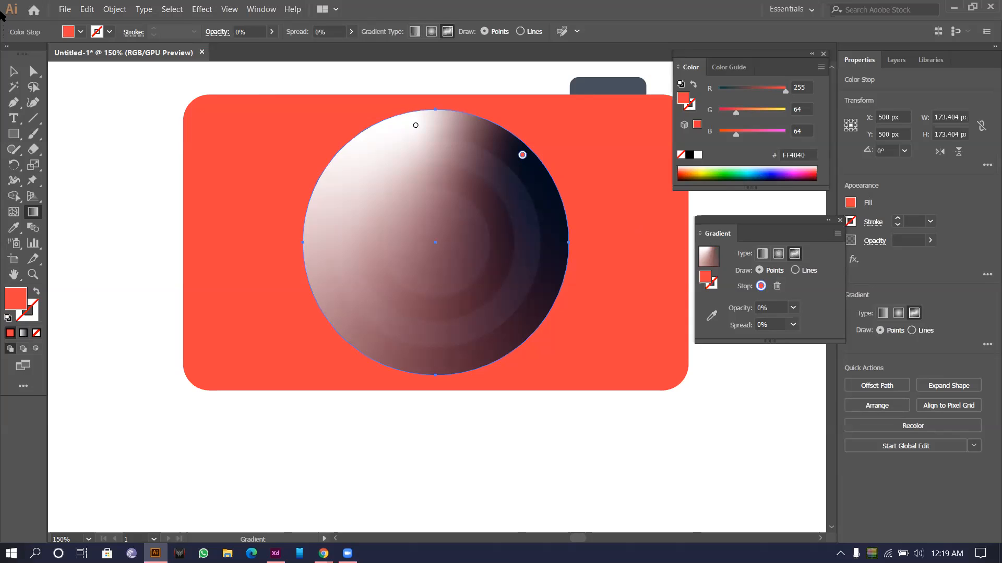
Step: Reopen the freeform gradient for editing and add a white colour point near the circle's upper-left edge
{"action": "key", "text": "v"}
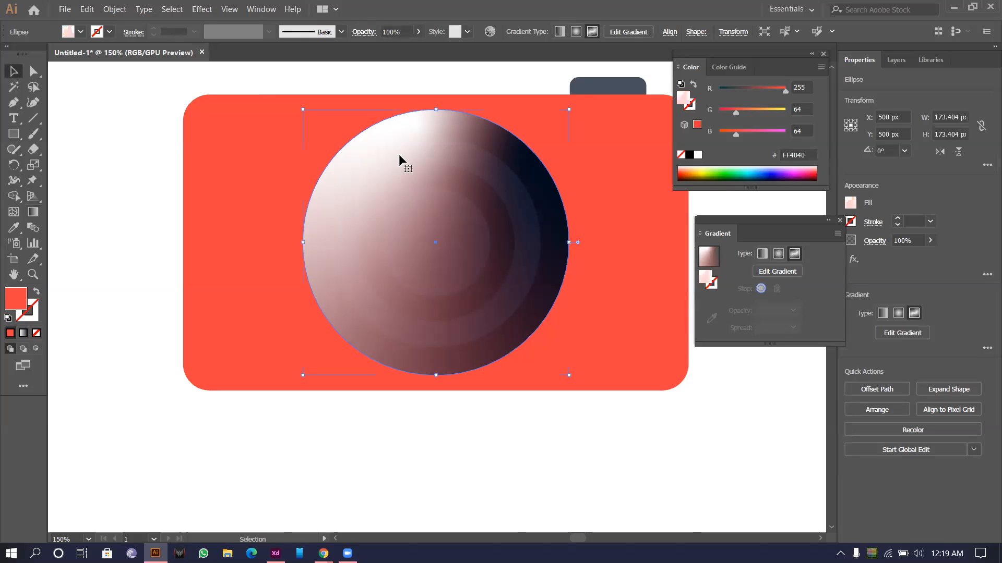
{"action": "double_click", "coordinate": [402, 159]}
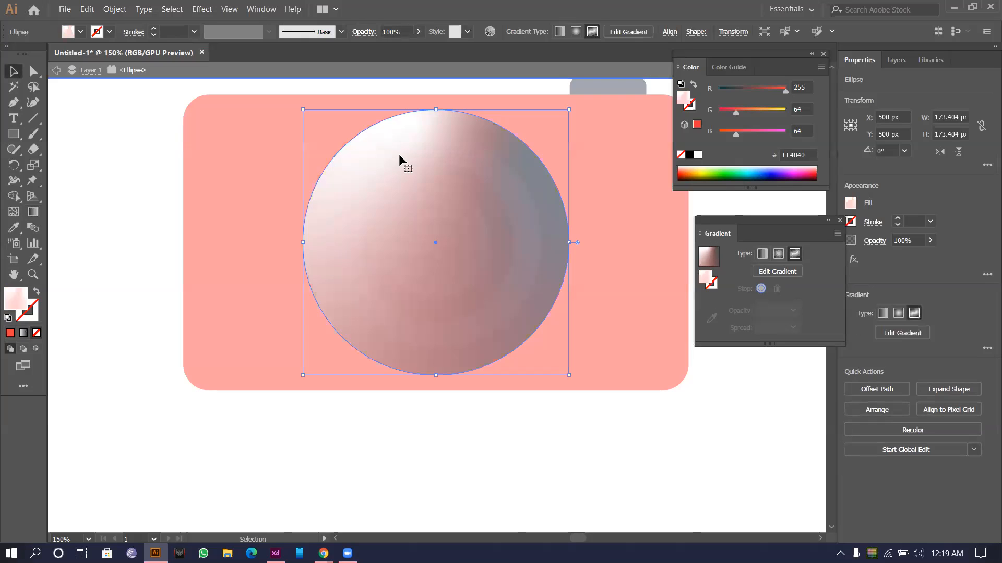
{"action": "left_click", "coordinate": [626, 480]}
{"action": "left_click", "coordinate": [425, 260]}
{"action": "left_click", "coordinate": [787, 272]}
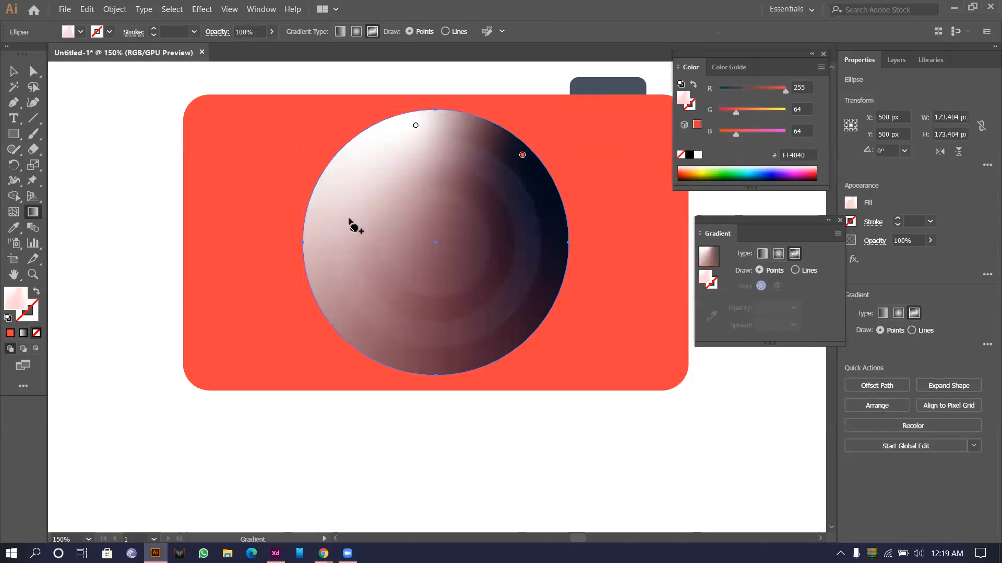
{"action": "left_click", "coordinate": [349, 214]}
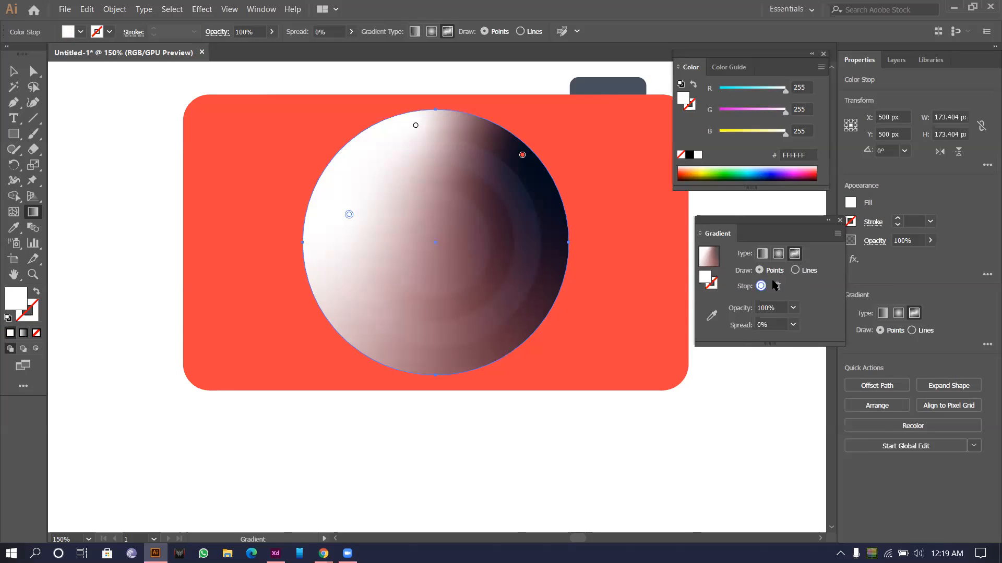
{"action": "mouse_move", "coordinate": [348, 215]}
{"action": "left_mouse_down"}
{"action": "mouse_move", "coordinate": [357, 196]}
{"action": "mouse_move", "coordinate": [454, 181]}
{"action": "mouse_move", "coordinate": [497, 271]}
{"action": "mouse_move", "coordinate": [394, 158]}
{"action": "mouse_move", "coordinate": [402, 154]}
{"action": "mouse_move", "coordinate": [372, 139]}
{"action": "left_mouse_up"}
Step: Set the white colour point near the circle's top centre to 40% opacity
{"action": "left_click", "coordinate": [421, 142]}
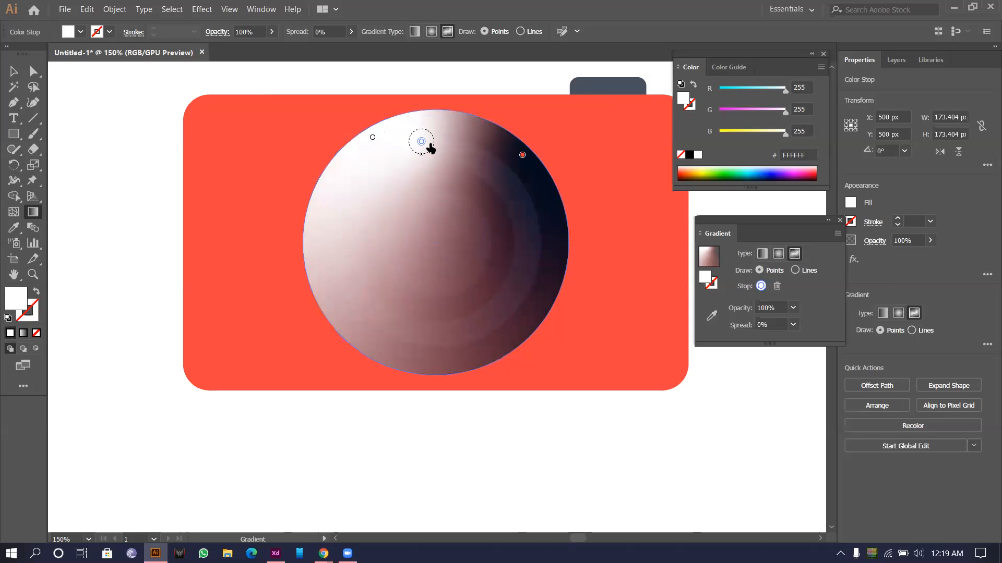
{"action": "left_click", "coordinate": [793, 308]}
{"action": "left_click", "coordinate": [800, 391]}
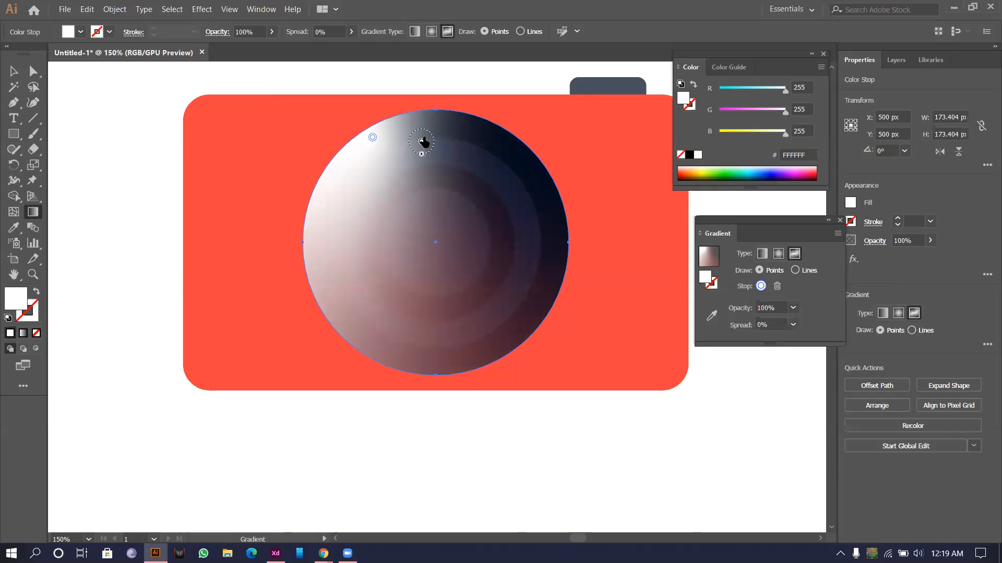
{"action": "left_click", "coordinate": [422, 140]}
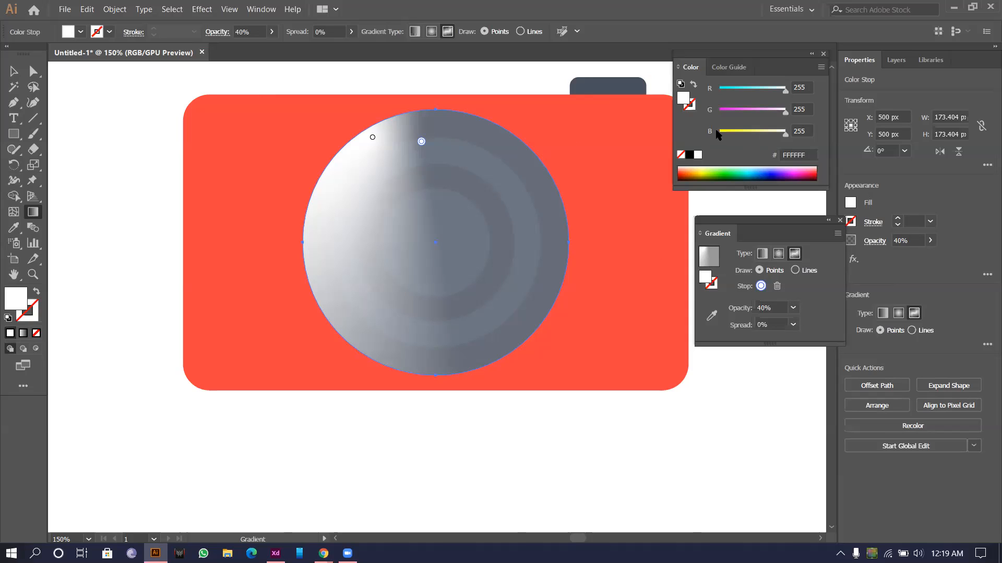
Step: Delete the gradient-filled circle lying in front of the camera lens
{"action": "left_click", "coordinate": [14, 71]}
{"action": "left_click_drag", "start_coordinate": [446, 228], "coordinate": [409, 319]}
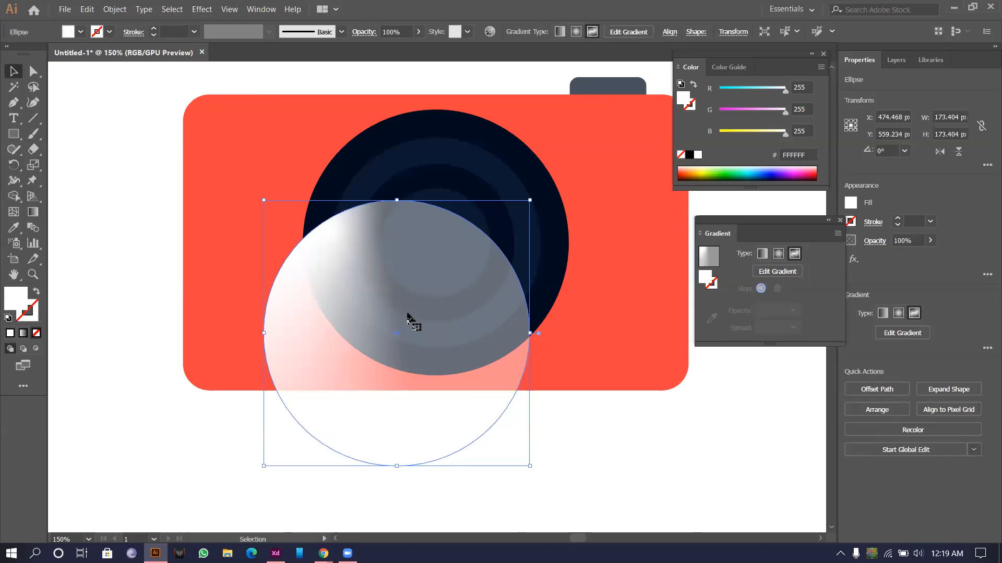
{"action": "key", "text": "Delete"}
Step: Copy all the camera artwork and paste it onto the 1000 × 1000 artboard in Adobe XD
{"action": "scroll", "coordinate": [434, 235], "scroll_direction": "down", "scroll_amount": 3}
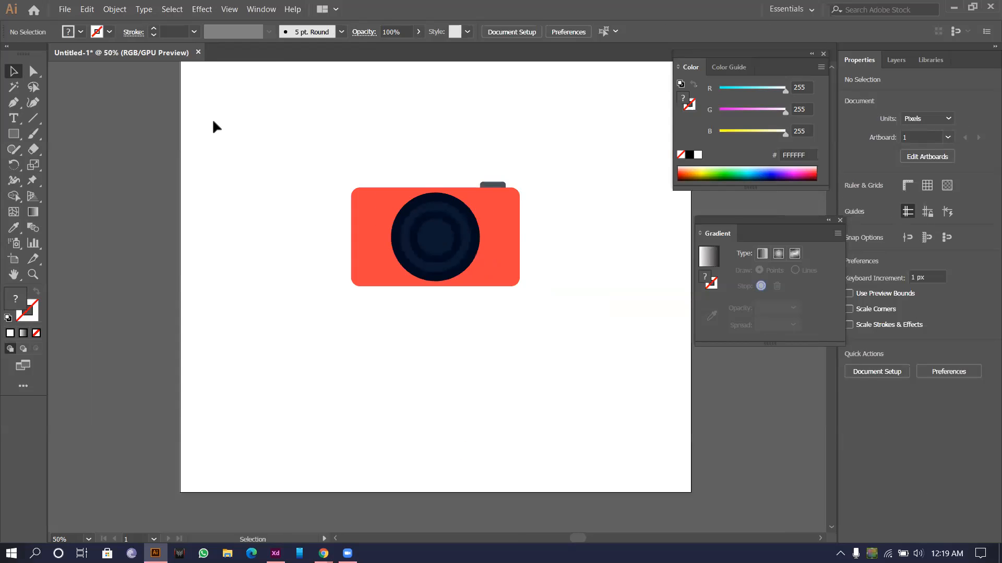
{"action": "key", "text": "ctrl+a"}
{"action": "key", "text": "alt+Tab"}
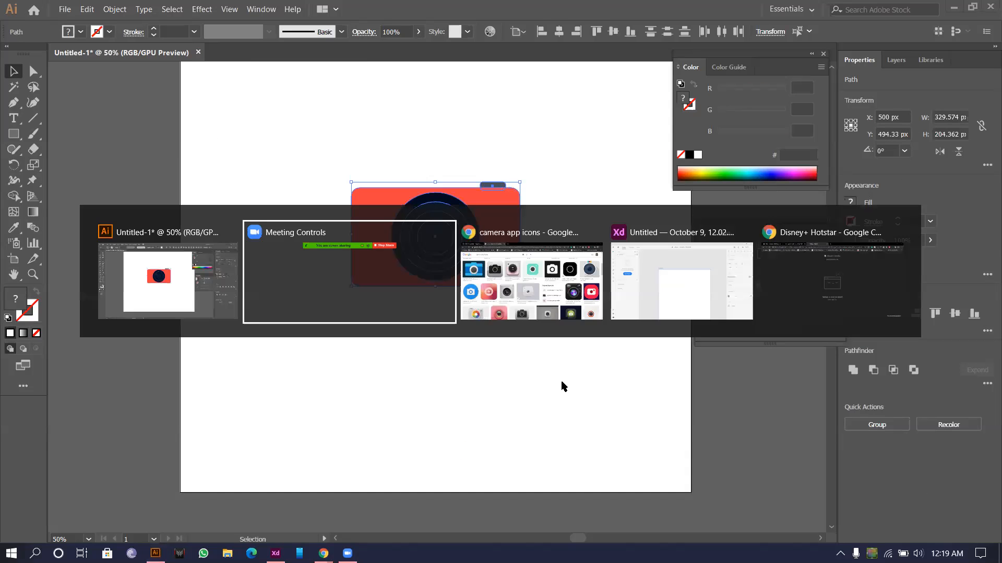
{"action": "left_click", "coordinate": [655, 276]}
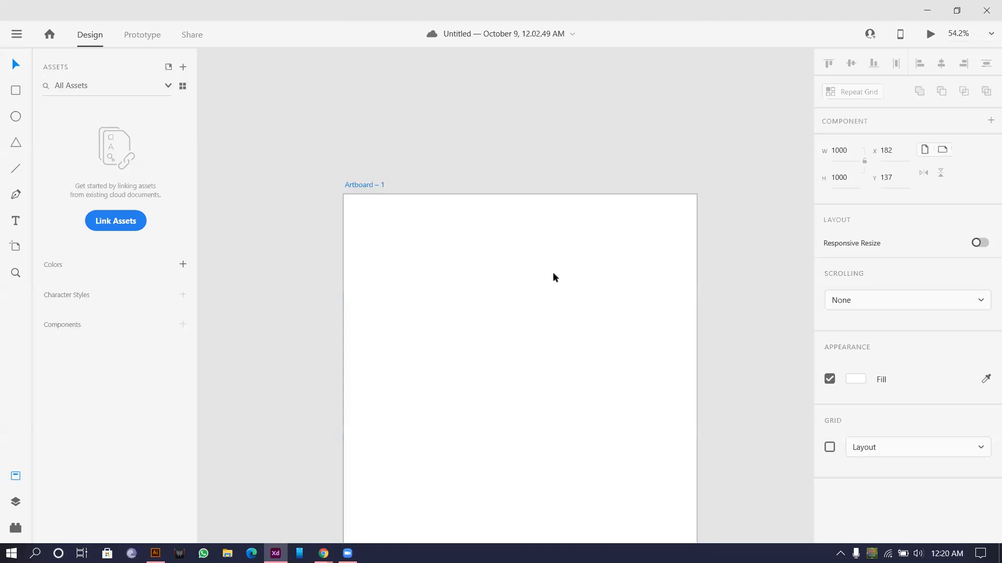
{"action": "scroll", "coordinate": [553, 274], "scroll_direction": "down", "scroll_amount": 3}
{"action": "left_click_drag", "start_coordinate": [520, 291], "coordinate": [470, 215]}
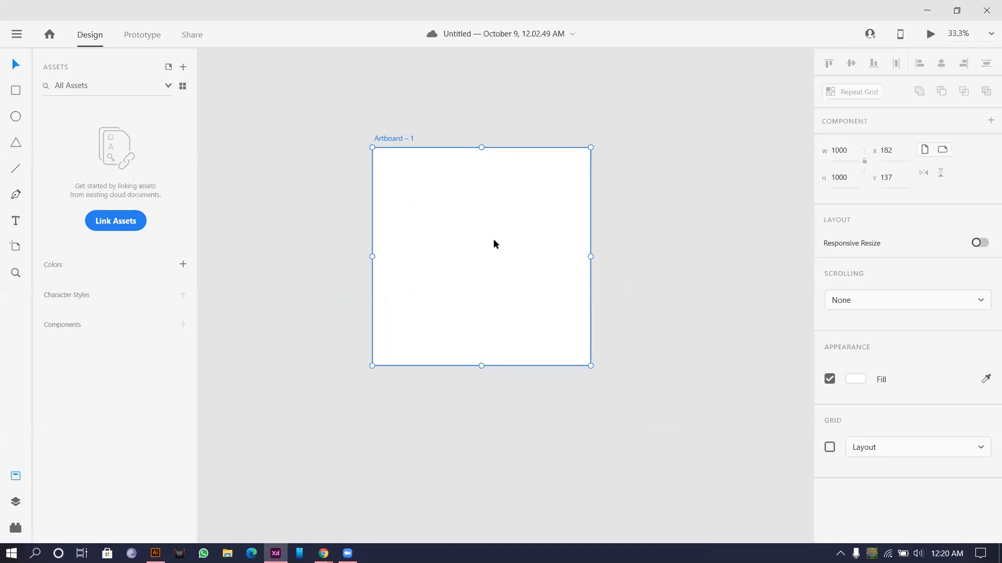
{"action": "scroll", "coordinate": [476, 261], "scroll_direction": "up", "scroll_amount": 3}
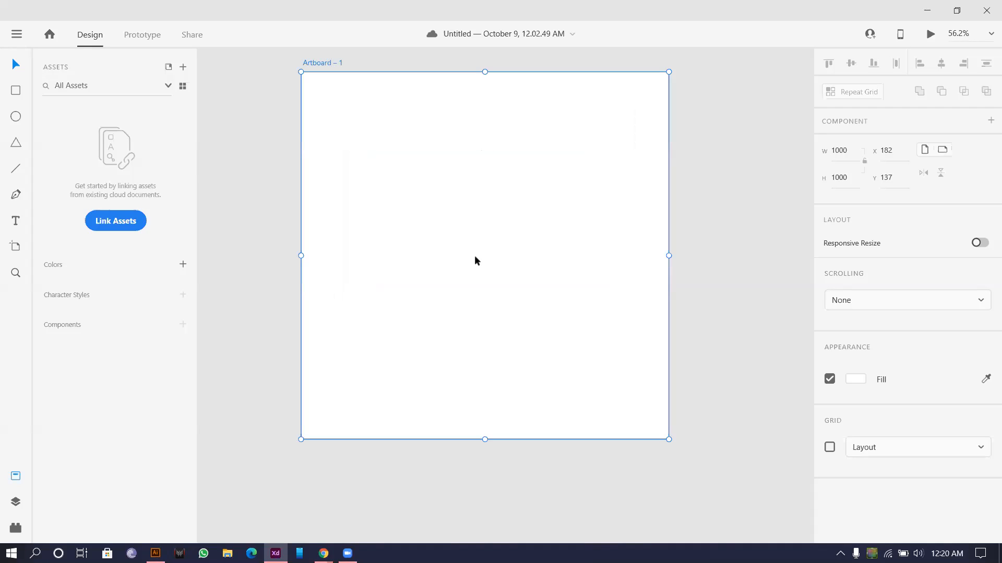
{"action": "key", "text": "ctrl+v"}
{"action": "scroll", "coordinate": [514, 244], "scroll_direction": "up", "scroll_amount": 6}
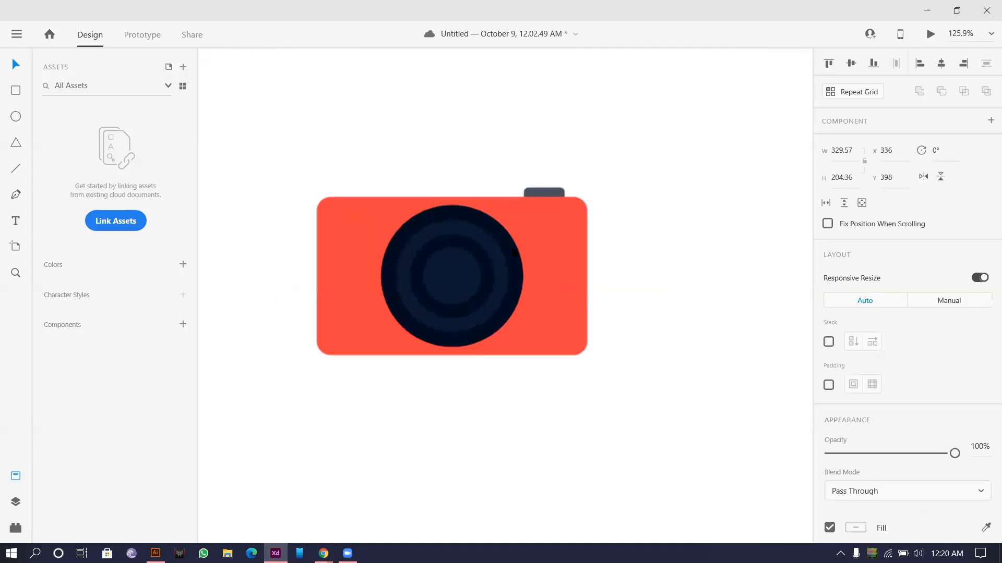
Step: Ungroup the pasted camera artwork so its shapes can be selected individually
{"action": "left_click", "coordinate": [637, 181]}
{"action": "left_click", "coordinate": [528, 301]}
{"action": "key", "text": "ctrl+shift+g"}
{"action": "left_click", "coordinate": [655, 141]}
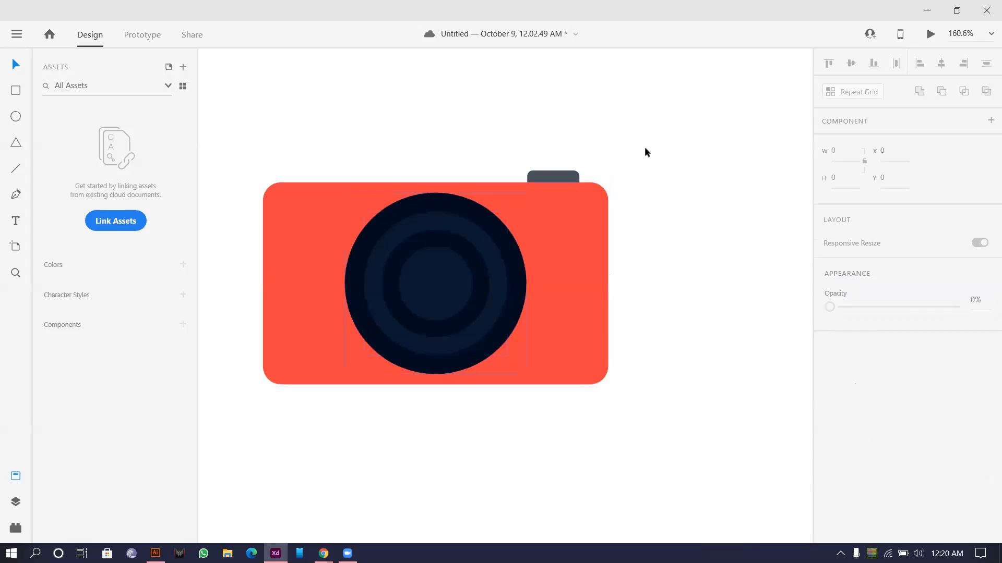
Step: Place the large navy circle in front of the inner lens rings, undoing the trial move
{"action": "left_click", "coordinate": [511, 310]}
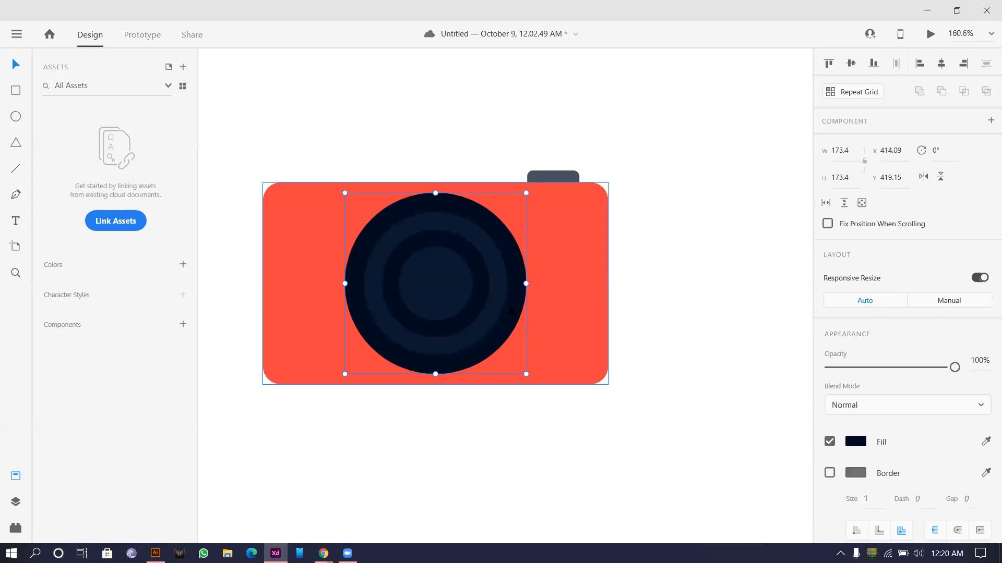
{"action": "left_click_drag", "start_coordinate": [512, 311], "coordinate": [526, 380]}
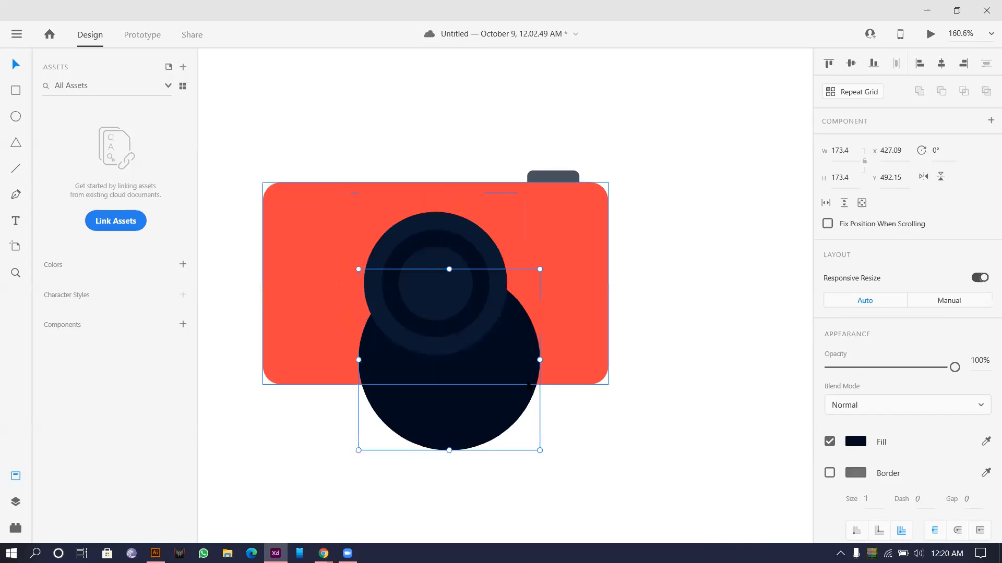
{"action": "key", "text": "ctrl+z"}
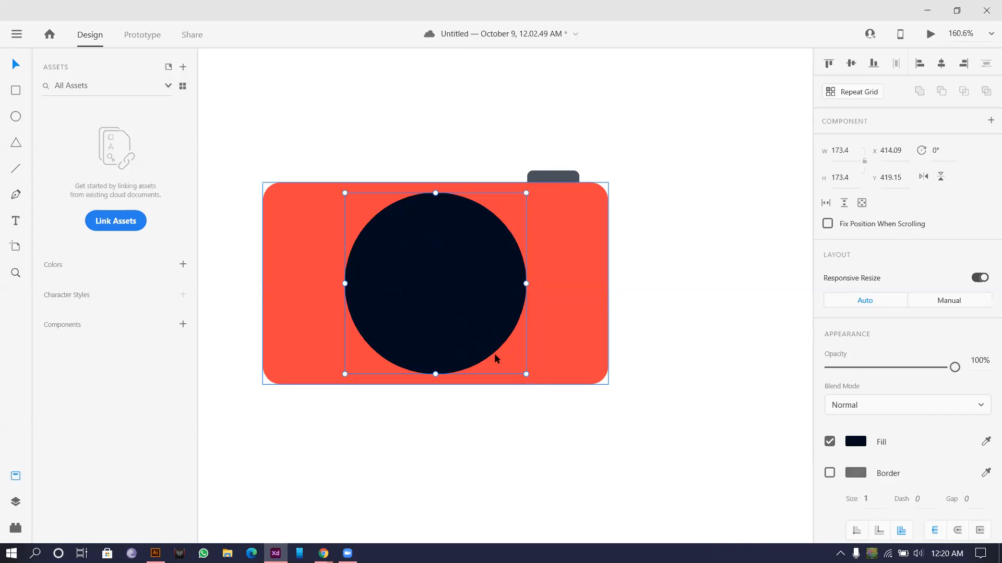
Step: Change the large lens circle's fill to a radial gradient with the outer stop coloured #E6E6E6
{"action": "left_click", "coordinate": [863, 447]}
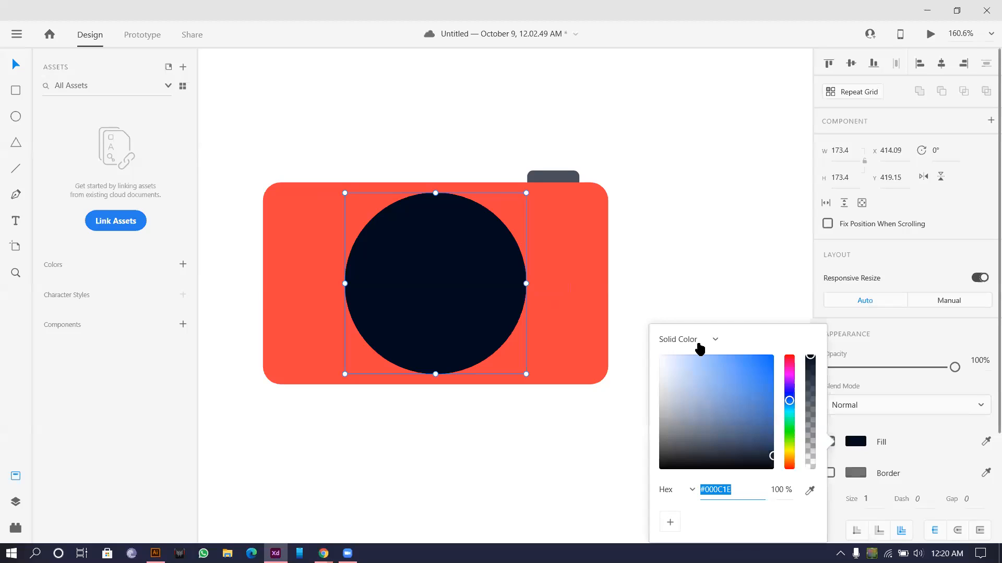
{"action": "left_click", "coordinate": [699, 346]}
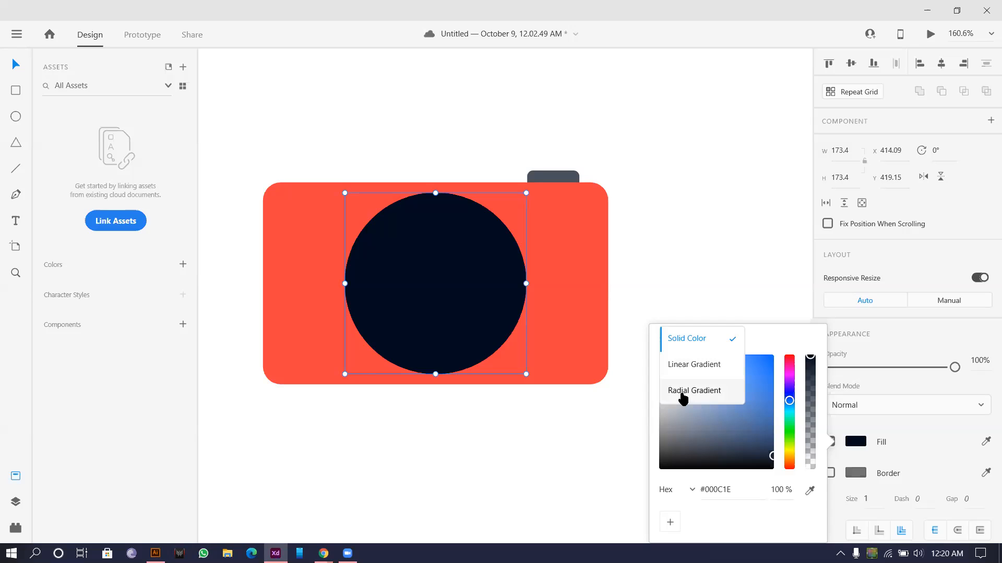
{"action": "left_click", "coordinate": [684, 391]}
{"action": "left_click", "coordinate": [813, 340]}
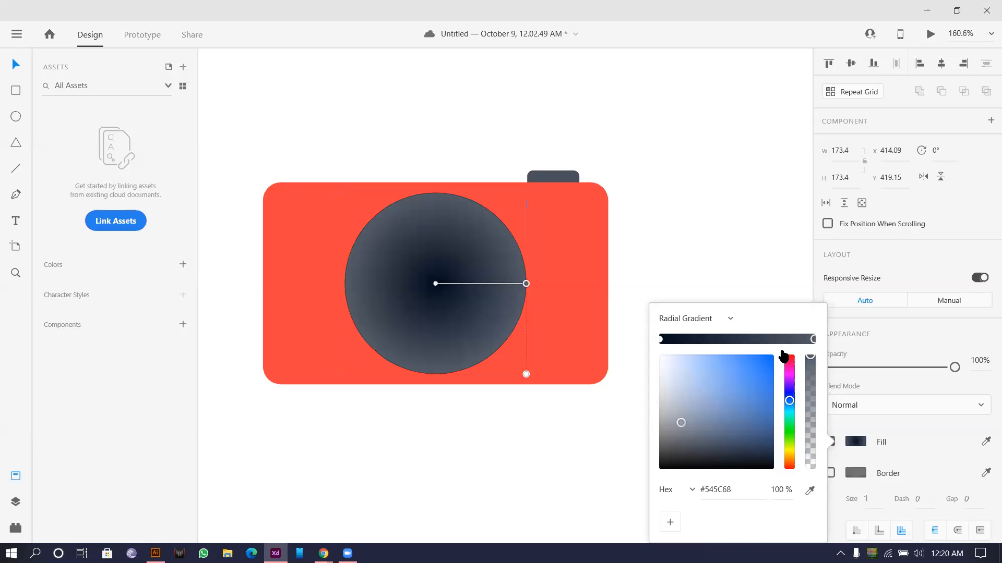
{"action": "mouse_move", "coordinate": [673, 412]}
{"action": "left_mouse_down"}
{"action": "mouse_move", "coordinate": [644, 379]}
{"action": "mouse_move", "coordinate": [652, 354]}
{"action": "left_mouse_up"}
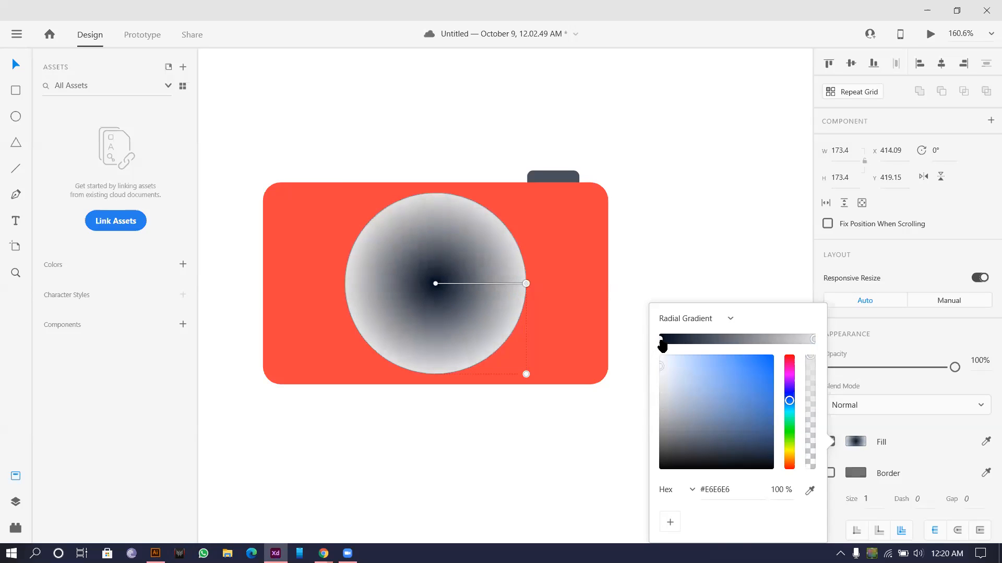
Step: Set the gradient's centre stop to 0% opacity and outer stop to 47%, undoing the trial change to the gradient's radius
{"action": "left_click", "coordinate": [661, 342]}
{"action": "left_click_drag", "start_coordinate": [808, 374], "coordinate": [821, 470]}
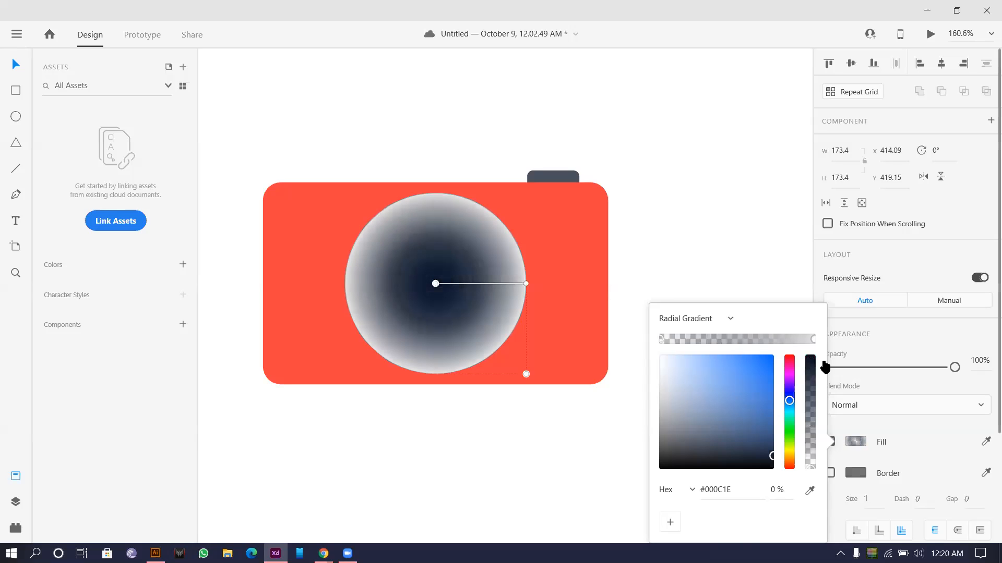
{"action": "left_click", "coordinate": [815, 340]}
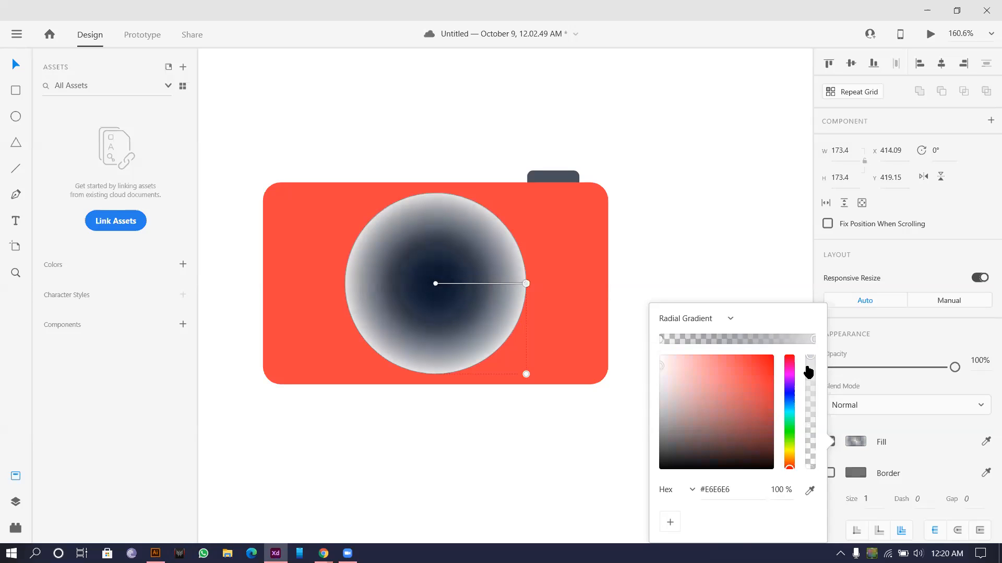
{"action": "left_click_drag", "start_coordinate": [812, 363], "coordinate": [811, 421]}
{"action": "left_click_drag", "start_coordinate": [526, 283], "coordinate": [436, 285]}
{"action": "key", "text": "ctrl+z"}
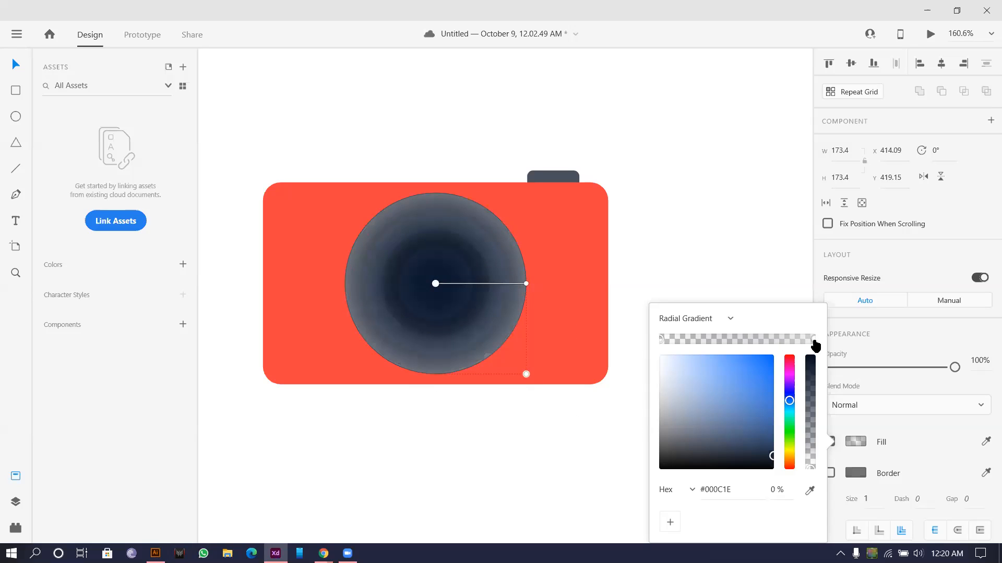
Step: Recolour the radial gradient's centre stop to #FFFFFF and its outer stop to #000000 at 0% opacity
{"action": "left_click", "coordinate": [815, 342]}
{"action": "left_click", "coordinate": [660, 340]}
{"action": "left_click_drag", "start_coordinate": [747, 436], "coordinate": [620, 343]}
{"action": "left_click", "coordinate": [815, 342]}
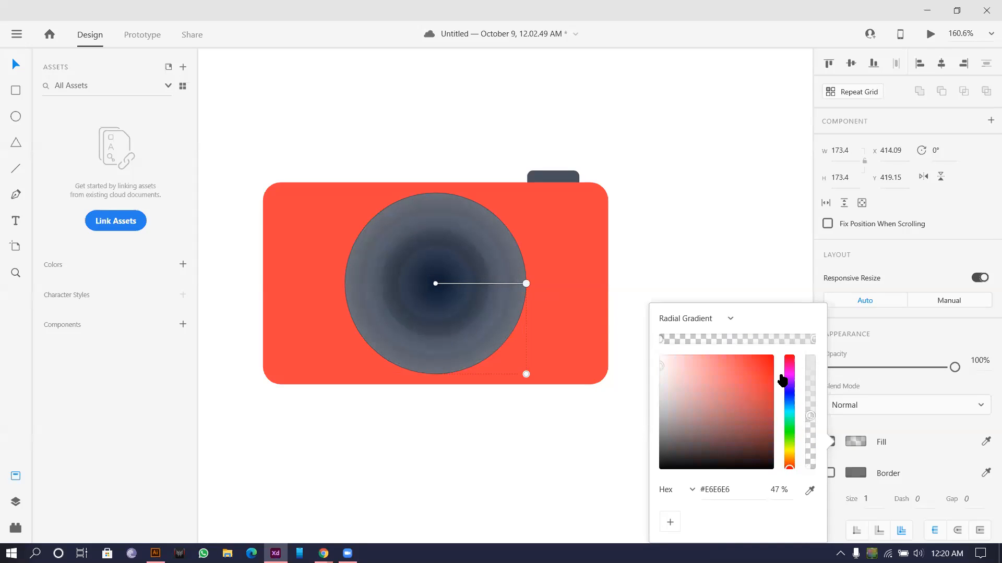
{"action": "mouse_move", "coordinate": [677, 386]}
{"action": "left_mouse_down"}
{"action": "mouse_move", "coordinate": [710, 449]}
{"action": "mouse_move", "coordinate": [616, 494]}
{"action": "left_mouse_up"}
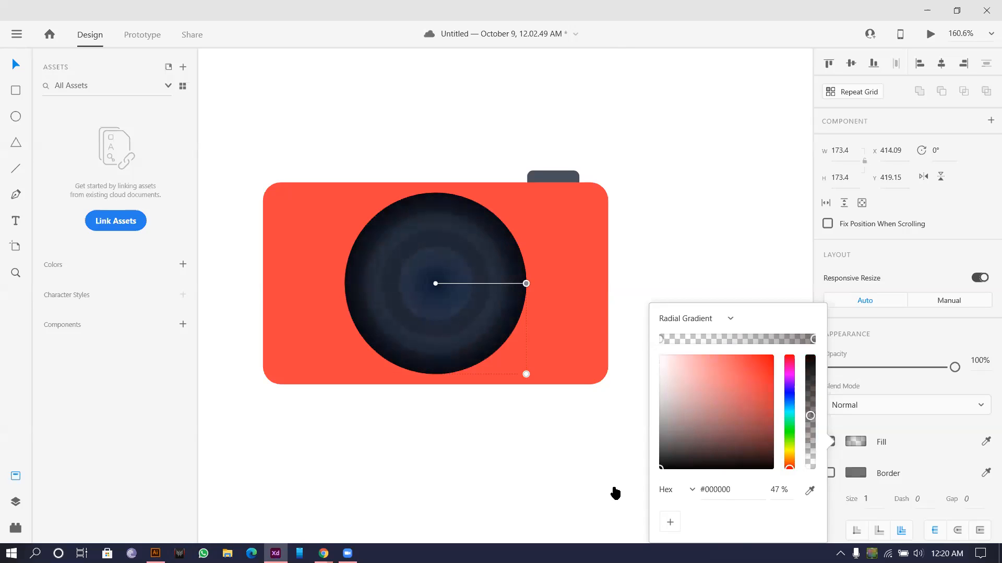
{"action": "left_click_drag", "start_coordinate": [810, 416], "coordinate": [822, 511]}
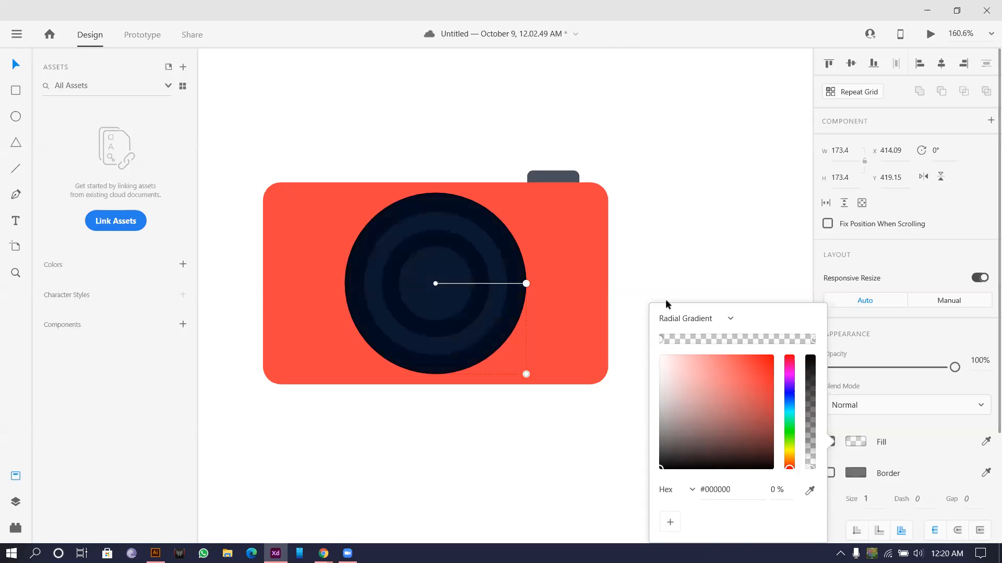
Step: Set the white centre stop's opacity to 38% and shift the gradient circle up and right to X 445.09, Y 387.15
{"action": "left_click", "coordinate": [660, 342]}
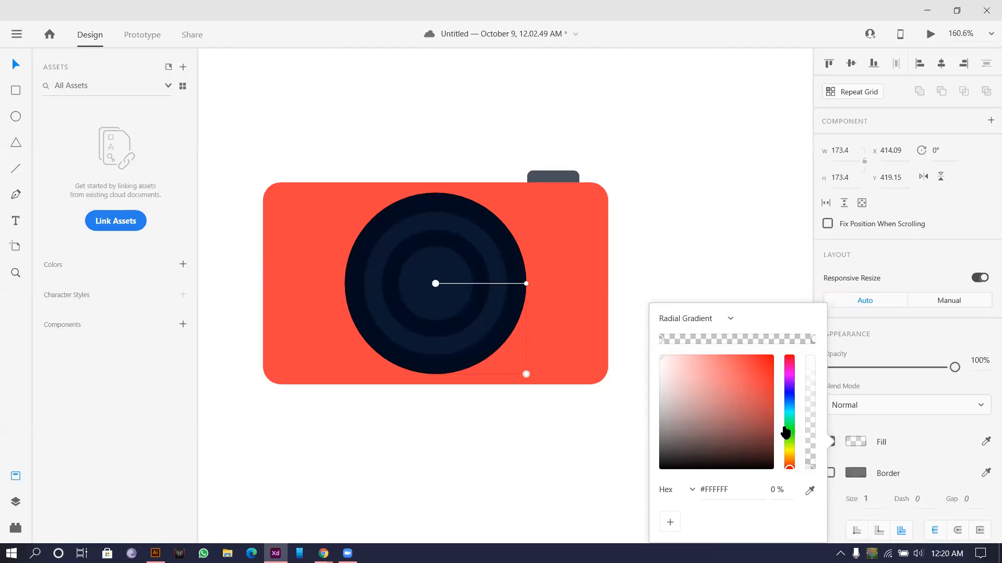
{"action": "left_click_drag", "start_coordinate": [814, 460], "coordinate": [803, 425]}
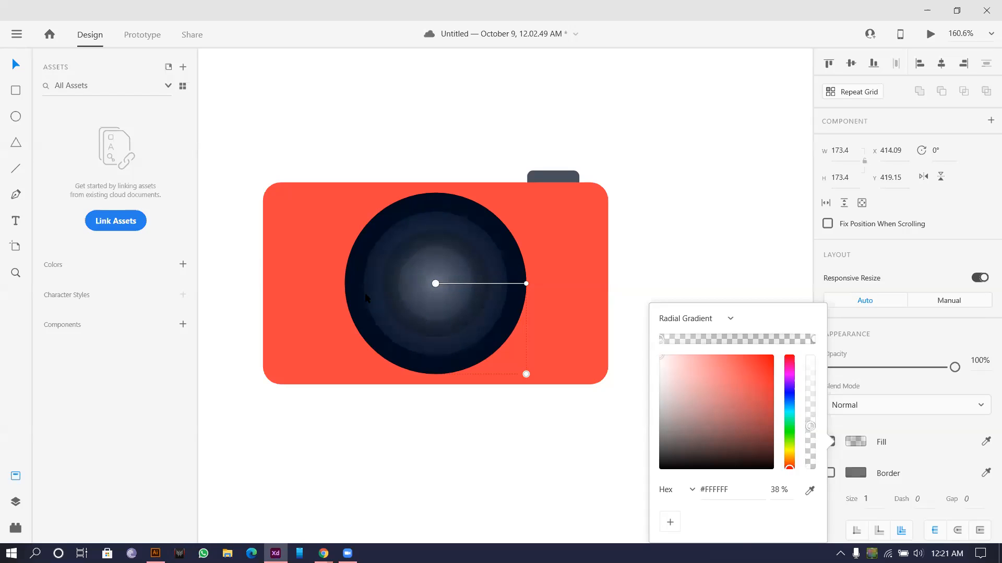
{"action": "left_click", "coordinate": [389, 369]}
{"action": "left_click_drag", "start_coordinate": [441, 285], "coordinate": [474, 252]}
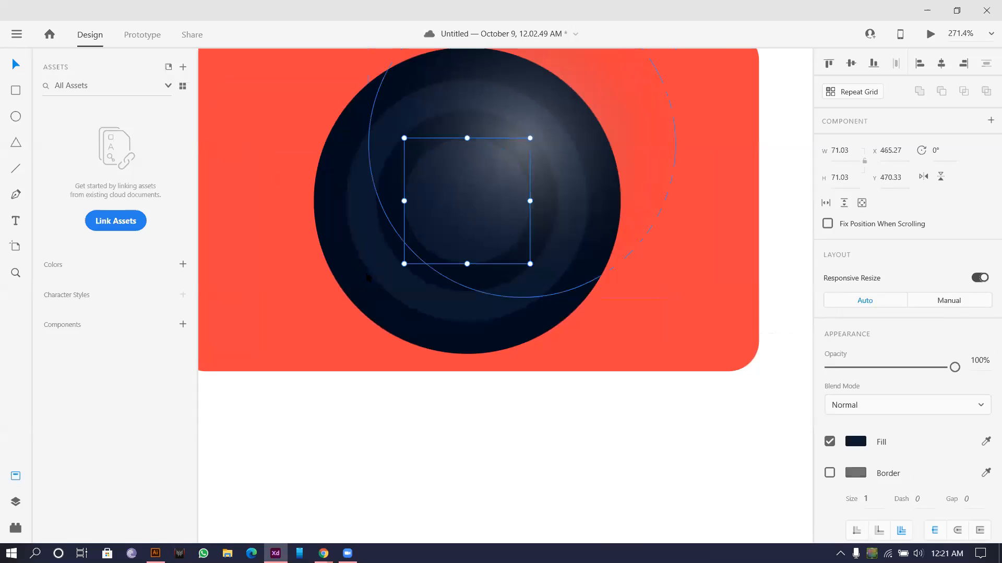
Step: Lighten the innermost lens circle by changing its solid fill to #404957
{"action": "left_click", "coordinate": [856, 442]}
{"action": "left_click_drag", "start_coordinate": [702, 372], "coordinate": [691, 434]}
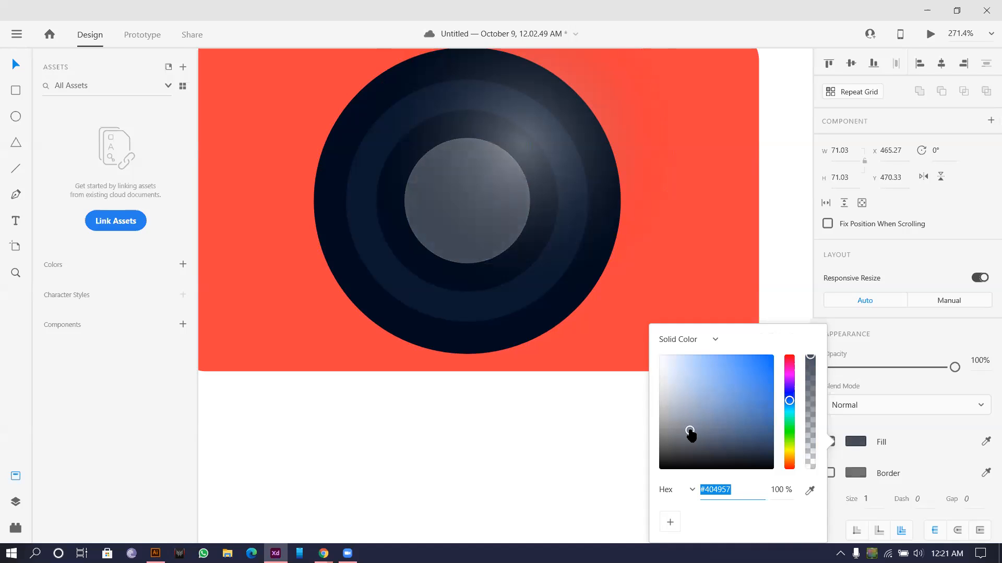
{"action": "left_click", "coordinate": [463, 440]}
{"action": "scroll", "coordinate": [463, 439], "scroll_direction": "down", "scroll_amount": 3}
{"action": "scroll", "coordinate": [487, 395], "scroll_direction": "up", "scroll_amount": 3}
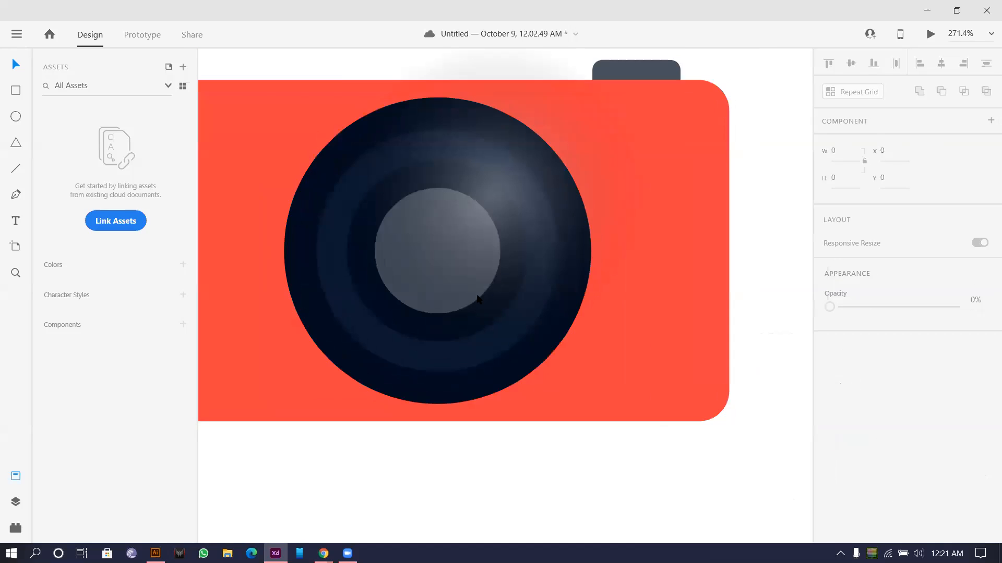
{"action": "left_click", "coordinate": [405, 252]}
{"action": "scroll", "coordinate": [405, 252], "scroll_direction": "down", "scroll_amount": 5}
{"action": "scroll", "coordinate": [388, 224], "scroll_direction": "up", "scroll_amount": 2}
{"action": "scroll", "coordinate": [359, 170], "scroll_direction": "down", "scroll_amount": 2}
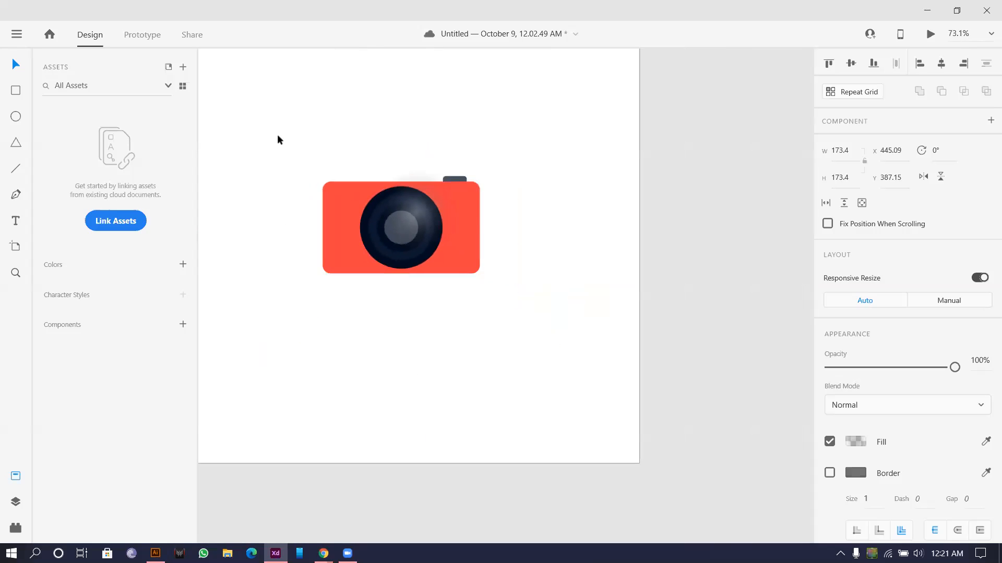
{"action": "left_click_drag", "start_coordinate": [277, 140], "coordinate": [652, 358]}
{"action": "scroll", "coordinate": [521, 234], "scroll_direction": "down", "scroll_amount": 2}
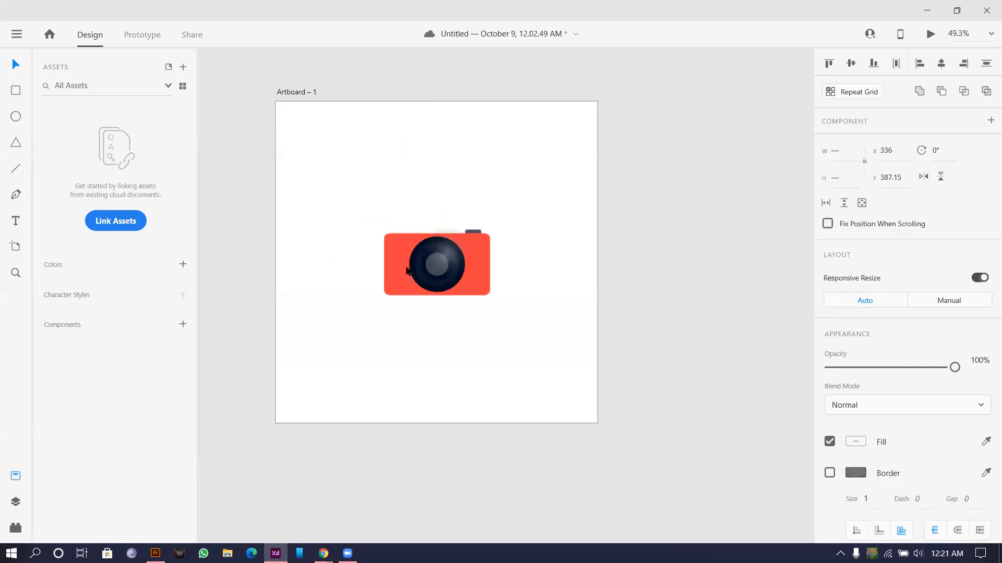
{"action": "scroll", "coordinate": [515, 264], "scroll_direction": "up", "scroll_amount": 2}
{"action": "left_click", "coordinate": [558, 276]}
Step: Change the red camera body's fill from solid colour to a linear gradient
{"action": "left_click", "coordinate": [516, 266]}
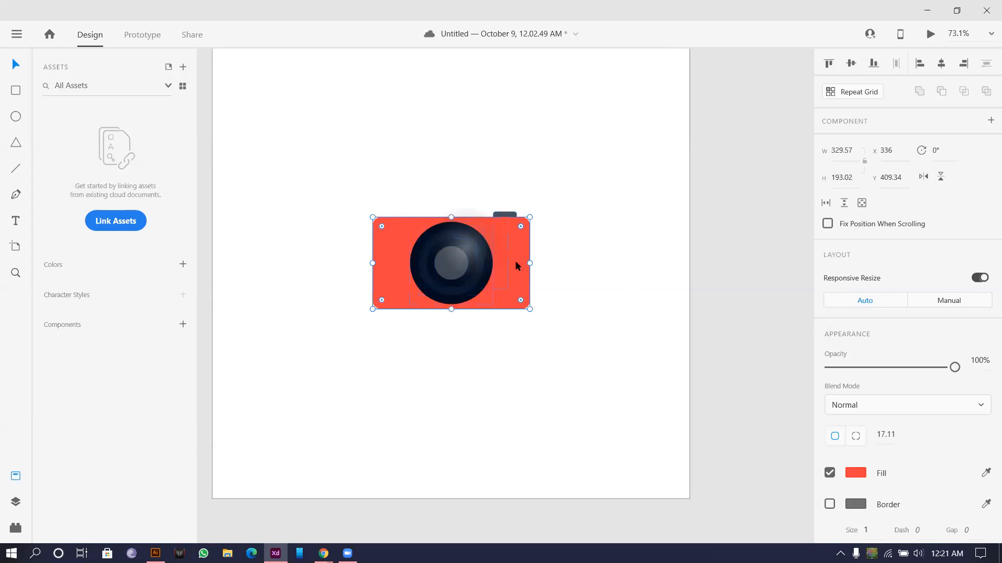
{"action": "left_click", "coordinate": [855, 473]}
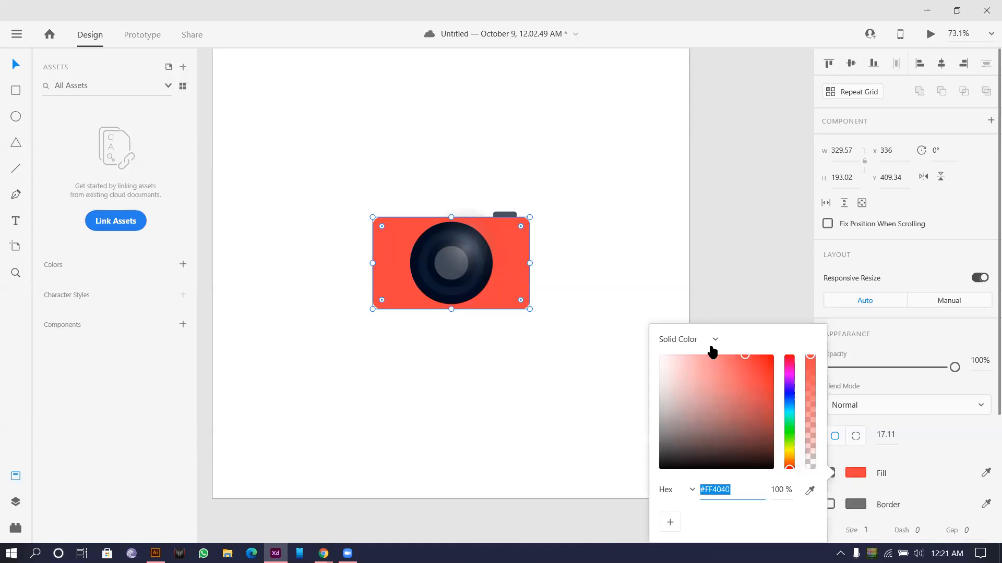
{"action": "left_click", "coordinate": [713, 350]}
{"action": "left_click", "coordinate": [675, 364]}
{"action": "left_click", "coordinate": [547, 205]}
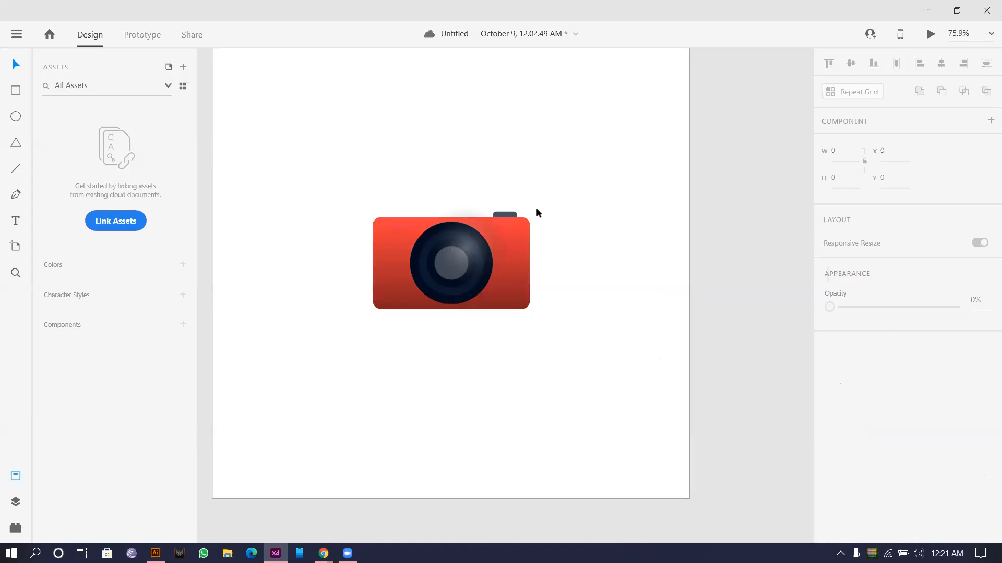
Step: Add a shadow to the large outer lens circle and set its X offset to 4
{"action": "scroll", "coordinate": [537, 213], "scroll_direction": "up", "scroll_amount": 3}
{"action": "scroll", "coordinate": [462, 228], "scroll_direction": "up", "scroll_amount": 1}
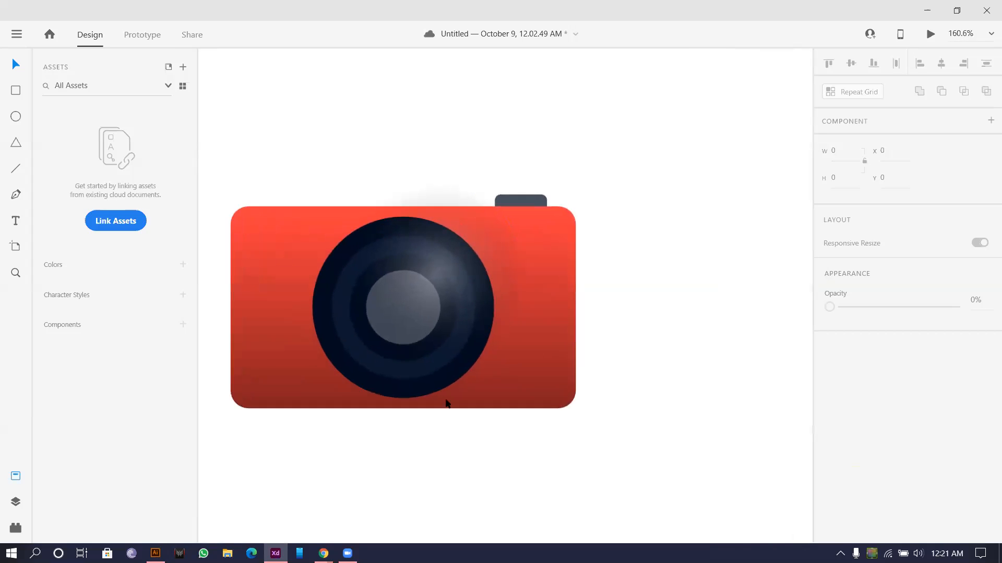
{"action": "left_click", "coordinate": [443, 376]}
{"action": "scroll", "coordinate": [852, 454], "scroll_direction": "down", "scroll_amount": 5}
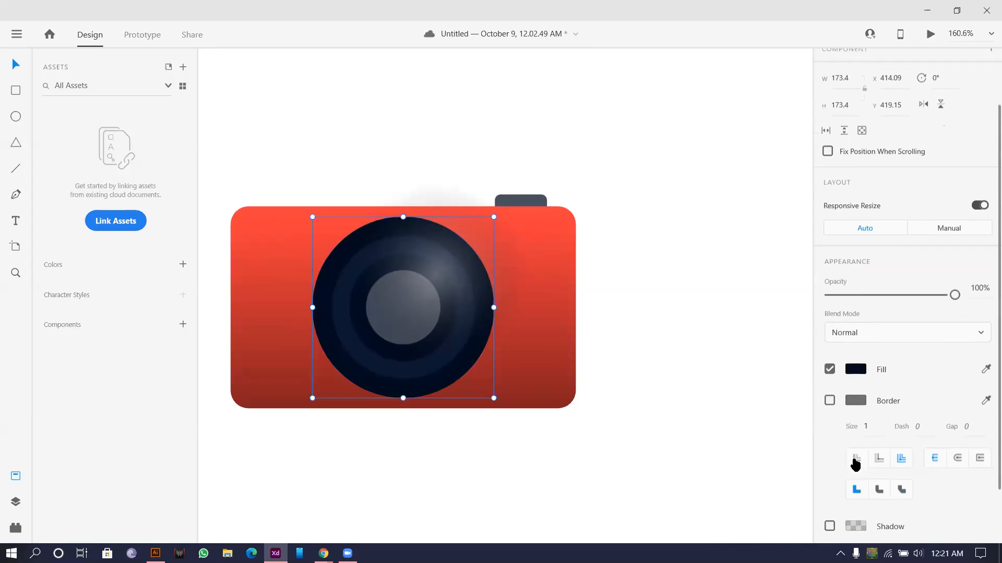
{"action": "left_click", "coordinate": [829, 457]}
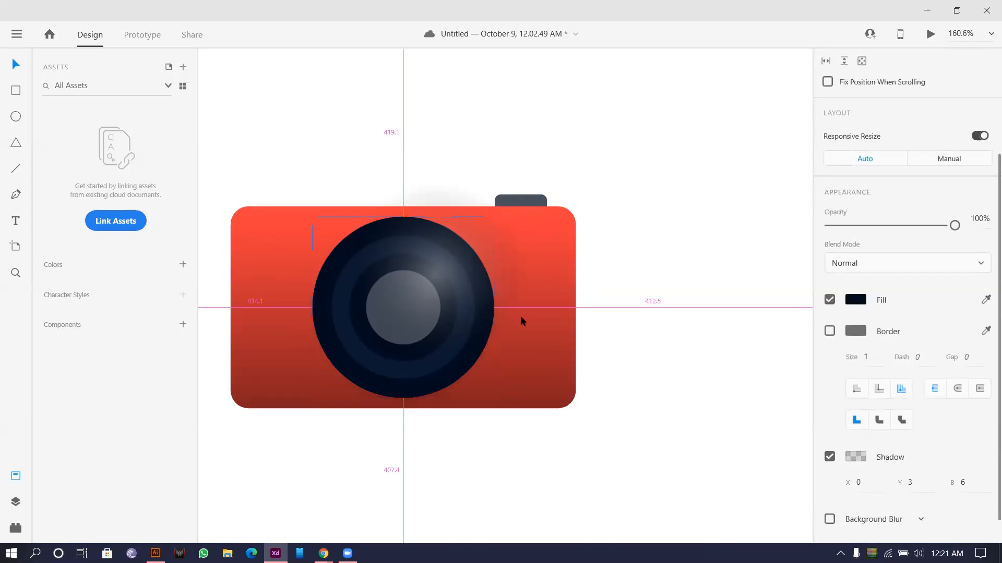
{"action": "scroll", "coordinate": [423, 372], "scroll_direction": "up", "scroll_amount": 2}
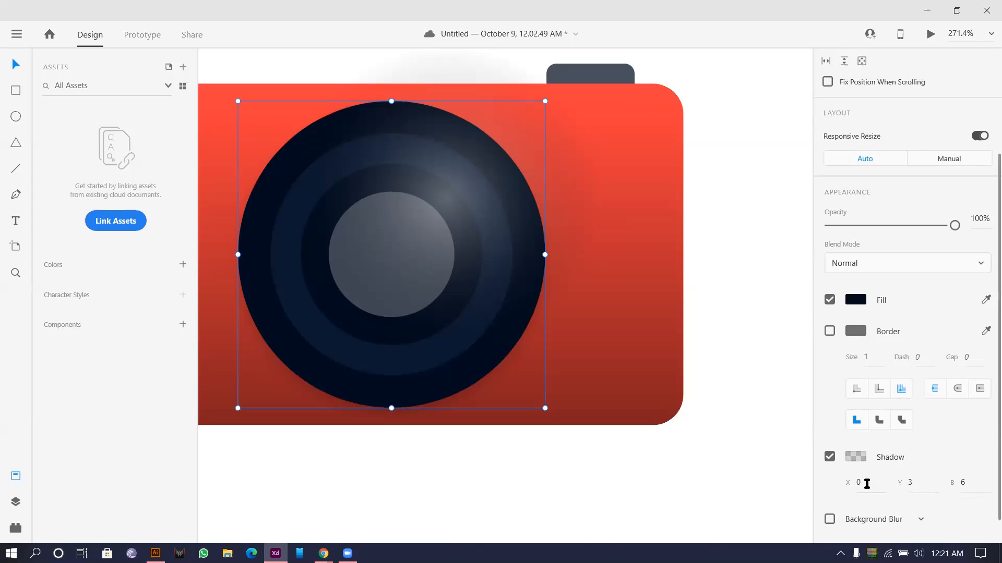
{"action": "type", "text": "4"}
{"action": "key", "text": "Return"}
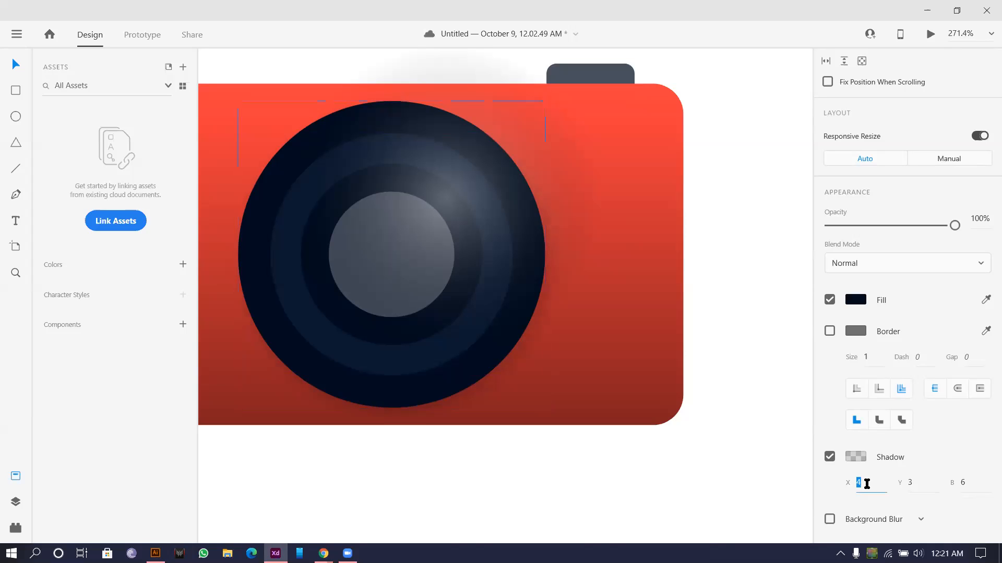
{"action": "left_click", "coordinate": [745, 316]}
Step: Angle the camera body's linear gradient diagonally, with the dark end at the lower-left corner and the bright end near the shutter button
{"action": "scroll", "coordinate": [733, 280], "scroll_direction": "down", "scroll_amount": 4}
{"action": "left_click", "coordinate": [707, 284]}
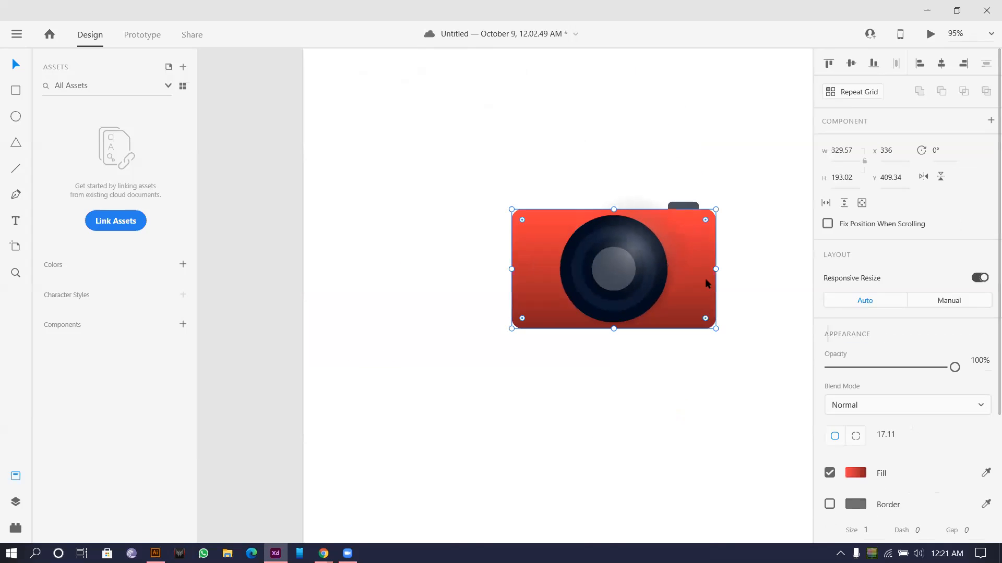
{"action": "left_click", "coordinate": [856, 472]}
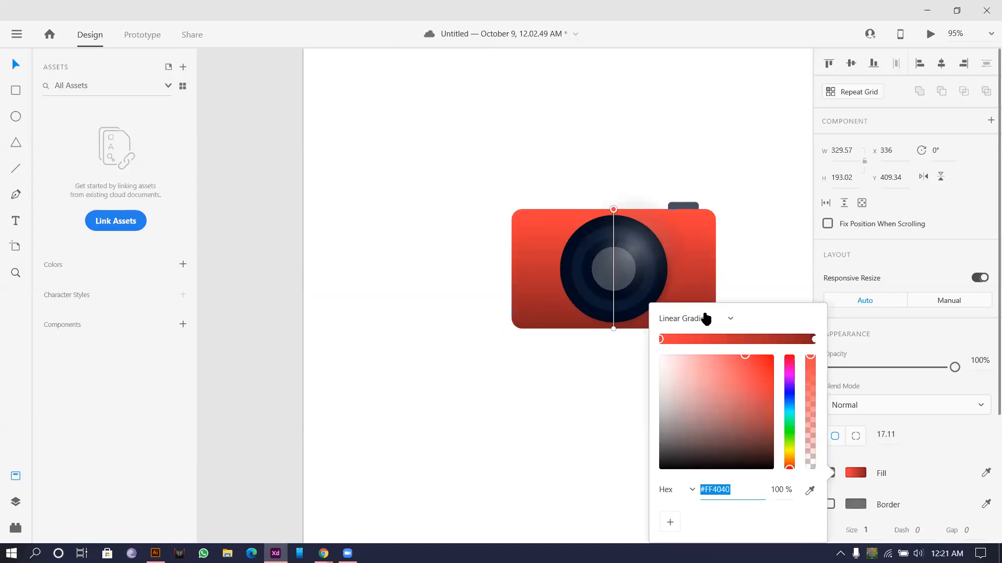
{"action": "left_click_drag", "start_coordinate": [613, 329], "coordinate": [518, 330]}
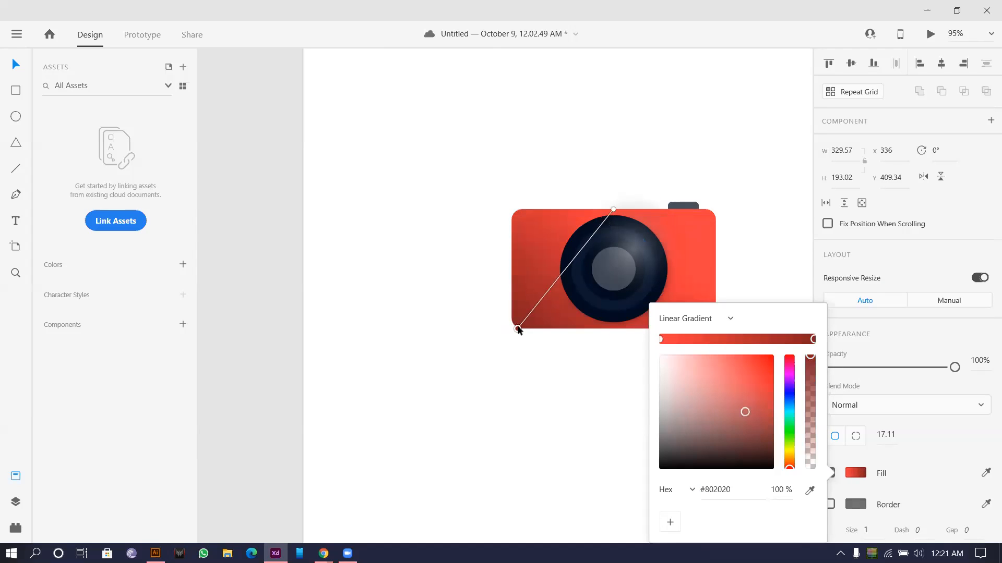
{"action": "left_click_drag", "start_coordinate": [613, 209], "coordinate": [670, 209]}
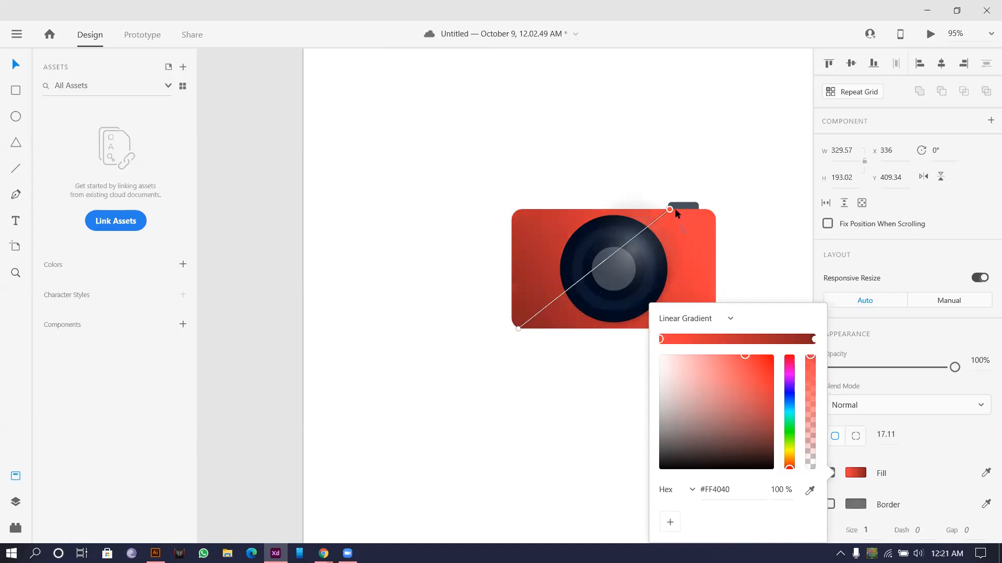
{"action": "left_click", "coordinate": [664, 179]}
Step: Draw a 516 × 516 square centred on the camera and place it behind the artwork
{"action": "scroll", "coordinate": [678, 172], "scroll_direction": "down", "scroll_amount": 2}
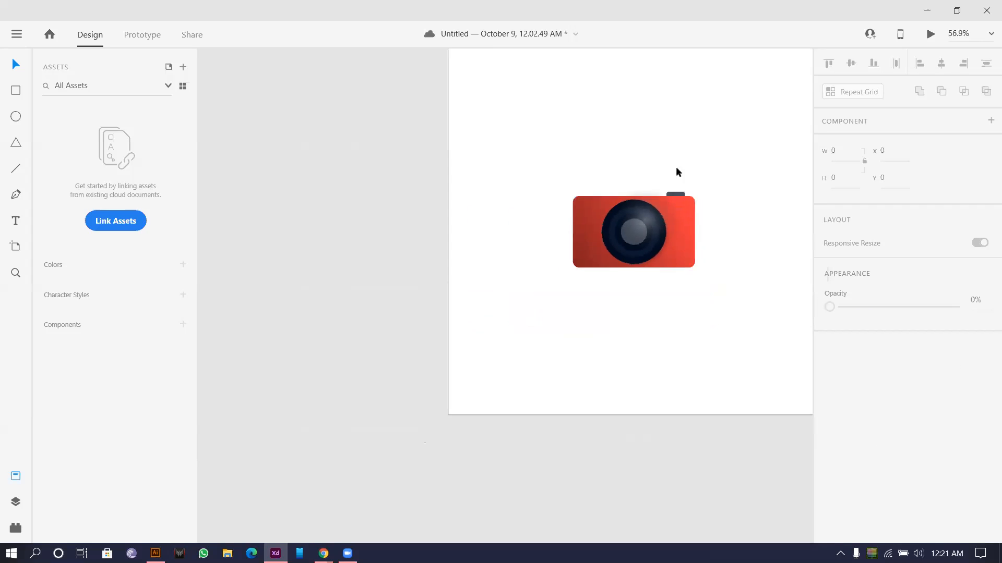
{"action": "scroll", "coordinate": [678, 172], "scroll_direction": "down", "scroll_amount": 4}
{"action": "left_click_drag", "start_coordinate": [713, 125], "coordinate": [558, 138]}
{"action": "scroll", "coordinate": [675, 219], "scroll_direction": "up", "scroll_amount": 2}
{"action": "scroll", "coordinate": [369, 202], "scroll_direction": "up", "scroll_amount": 3}
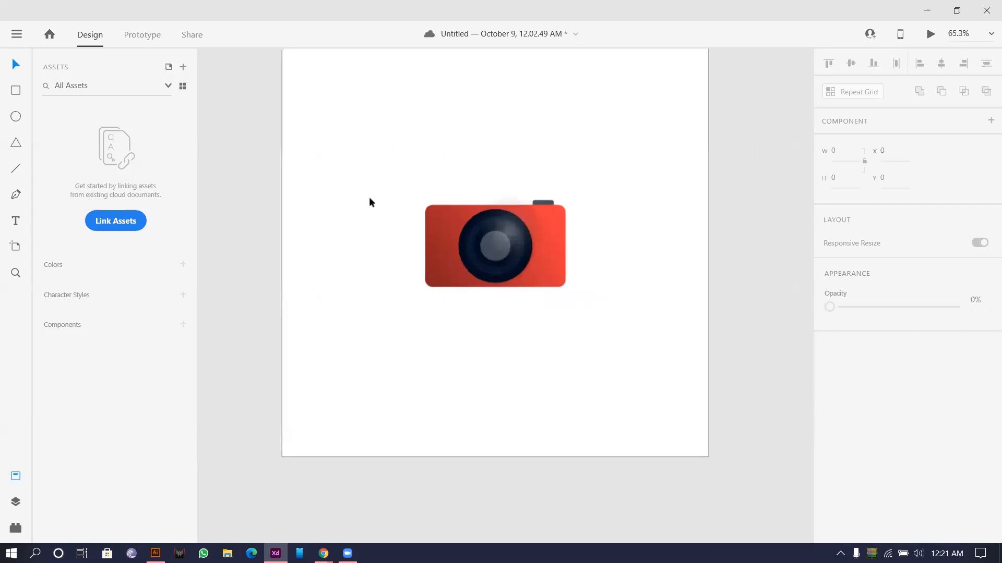
{"action": "scroll", "coordinate": [370, 202], "scroll_direction": "up", "scroll_amount": 2}
{"action": "left_click", "coordinate": [15, 90]}
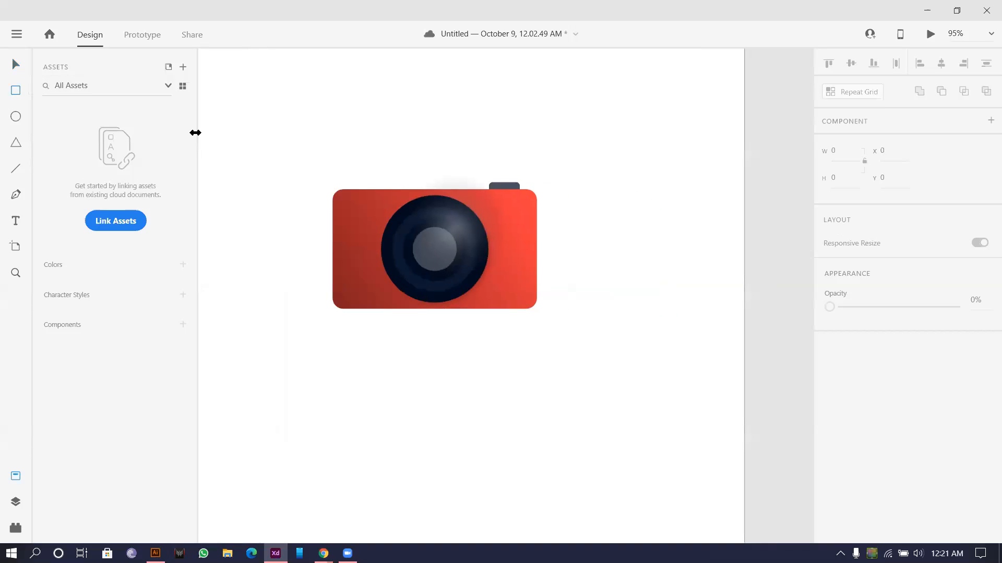
{"action": "mouse_move", "coordinate": [471, 294]}
{"action": "left_mouse_down"}
{"action": "mouse_move", "coordinate": [624, 425]}
{"action": "mouse_move", "coordinate": [607, 410]}
{"action": "left_mouse_up"}
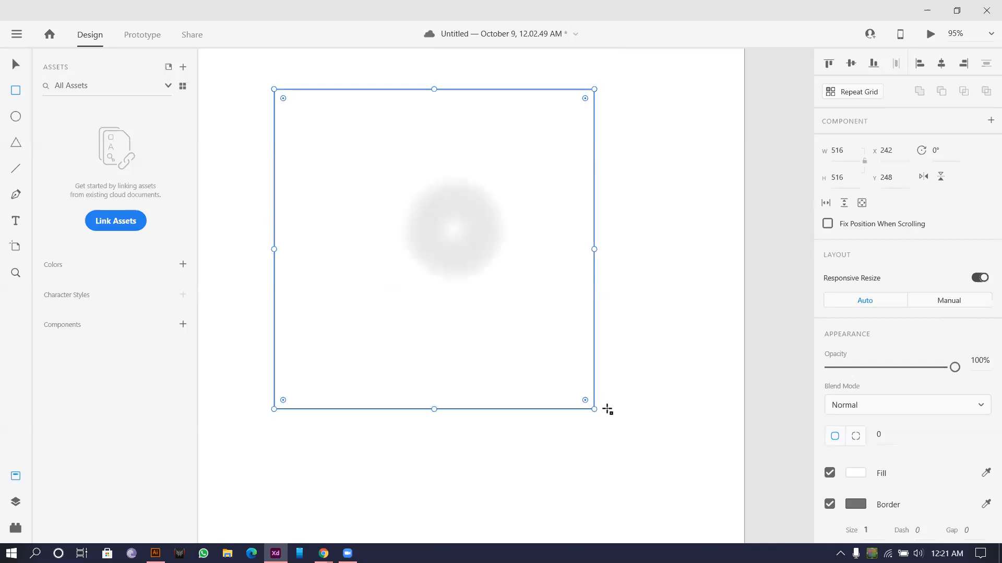
{"action": "left_click", "coordinate": [13, 64]}
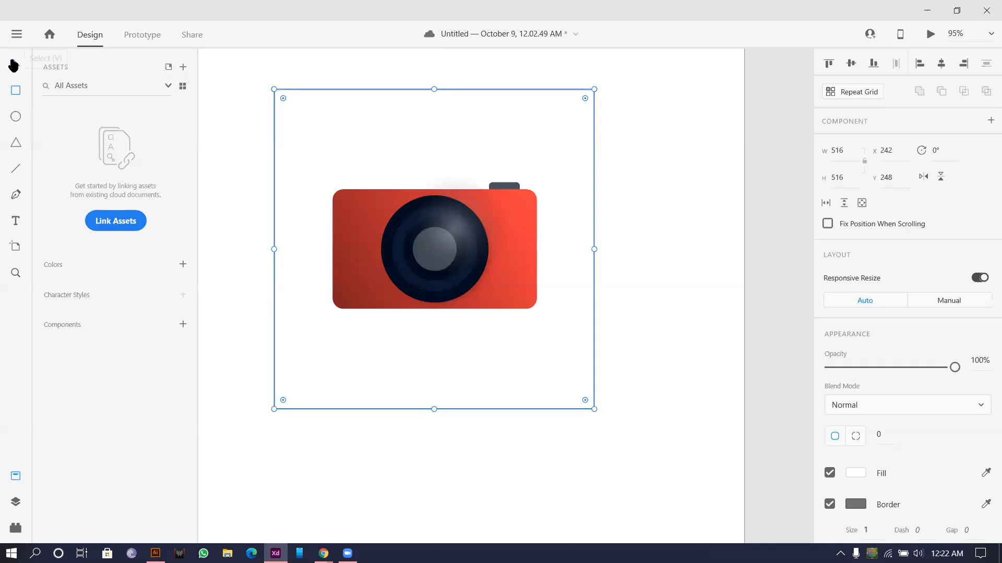
Step: Reduce the opacity of the gradient highlight circle over the lens and select the square behind the camera
{"action": "left_click", "coordinate": [459, 244]}
{"action": "left_click_drag", "start_coordinate": [950, 369], "coordinate": [916, 376]}
{"action": "left_click", "coordinate": [642, 210]}
{"action": "left_click", "coordinate": [467, 103]}
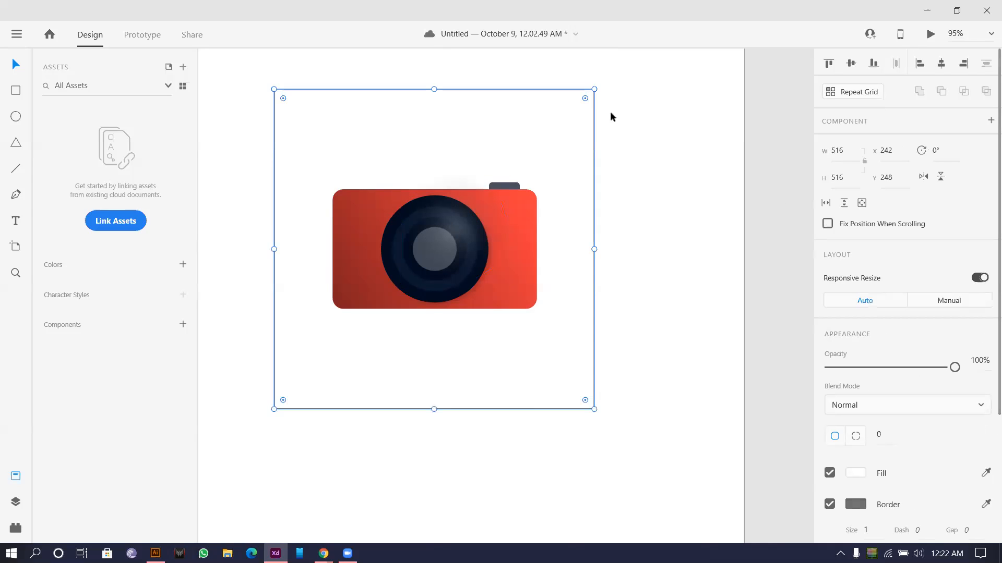
Step: Round the corners of the square behind the camera to a radius of 90
{"action": "left_click_drag", "start_coordinate": [586, 100], "coordinate": [539, 143]}
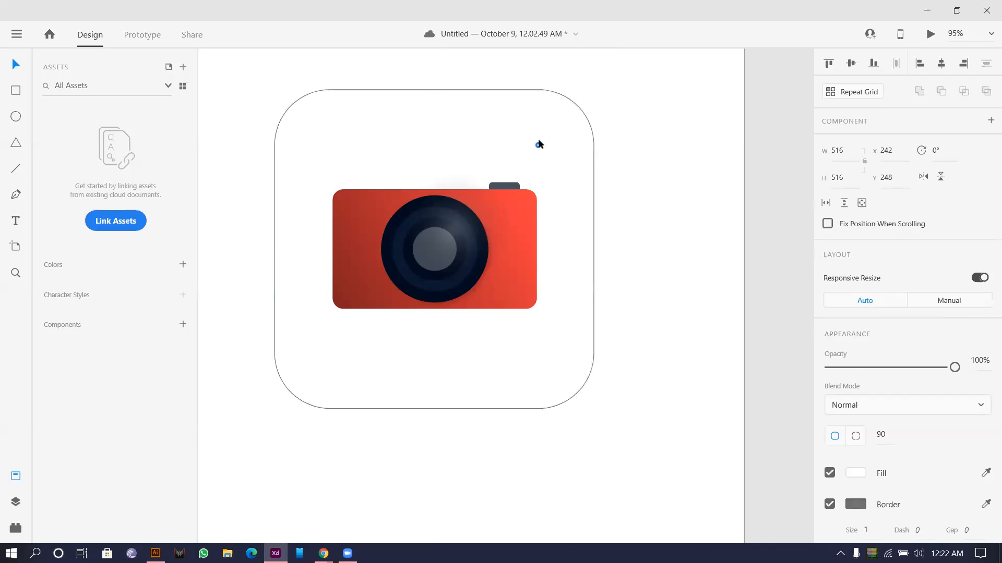
{"action": "left_click", "coordinate": [416, 101]}
{"action": "left_click", "coordinate": [419, 250]}
{"action": "left_click_drag", "start_coordinate": [217, 203], "coordinate": [615, 320]}
{"action": "left_click_drag", "start_coordinate": [654, 243], "coordinate": [577, 282]}
{"action": "key", "text": "ctrl+g"}
{"action": "left_click", "coordinate": [577, 162]}
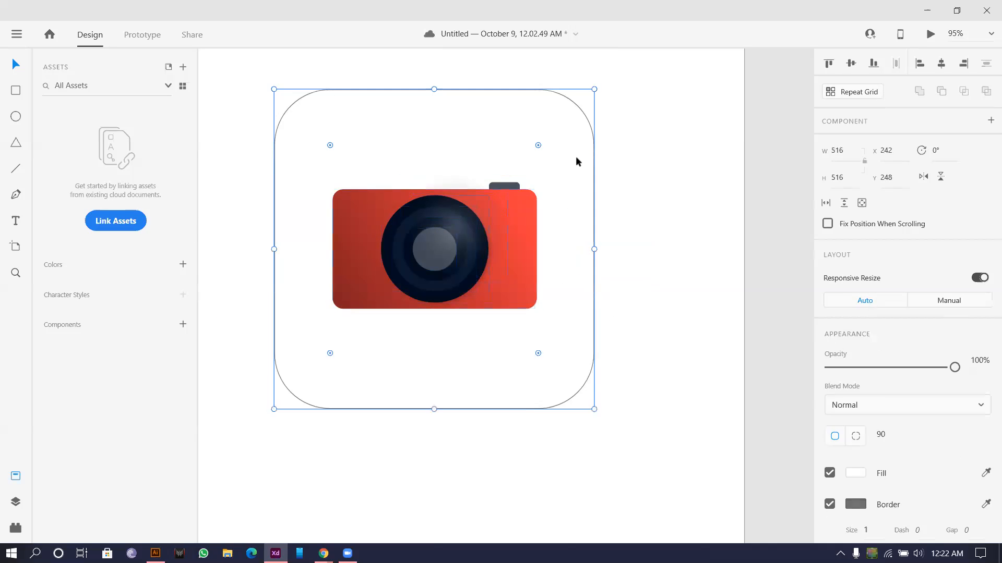
Step: Fill the rounded square with a linear gradient and remove its border
{"action": "scroll", "coordinate": [986, 382], "scroll_direction": "down", "scroll_amount": 3}
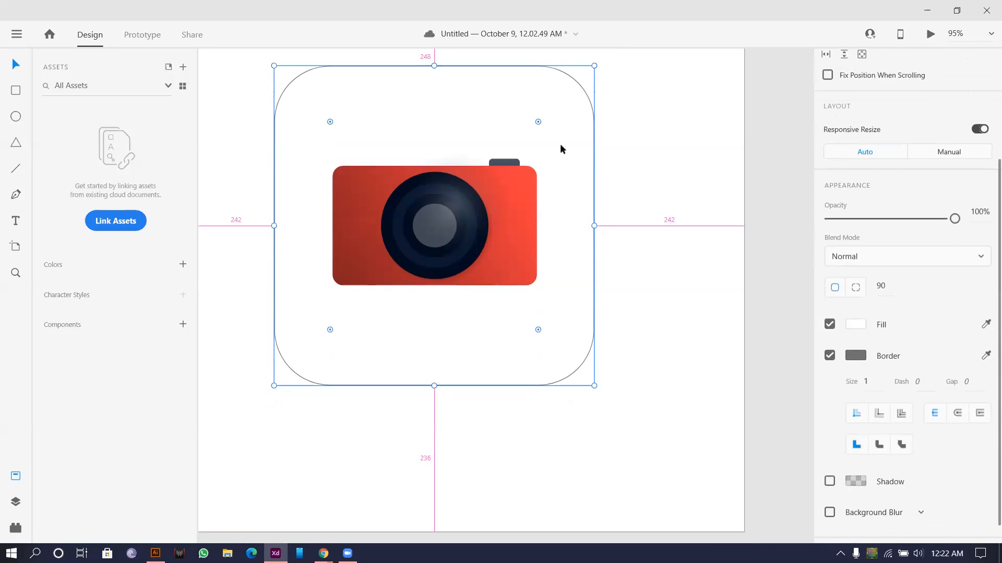
{"action": "scroll", "coordinate": [589, 142], "scroll_direction": "down", "scroll_amount": 2}
{"action": "scroll", "coordinate": [588, 142], "scroll_direction": "down", "scroll_amount": 1}
{"action": "scroll", "coordinate": [577, 138], "scroll_direction": "up", "scroll_amount": 3}
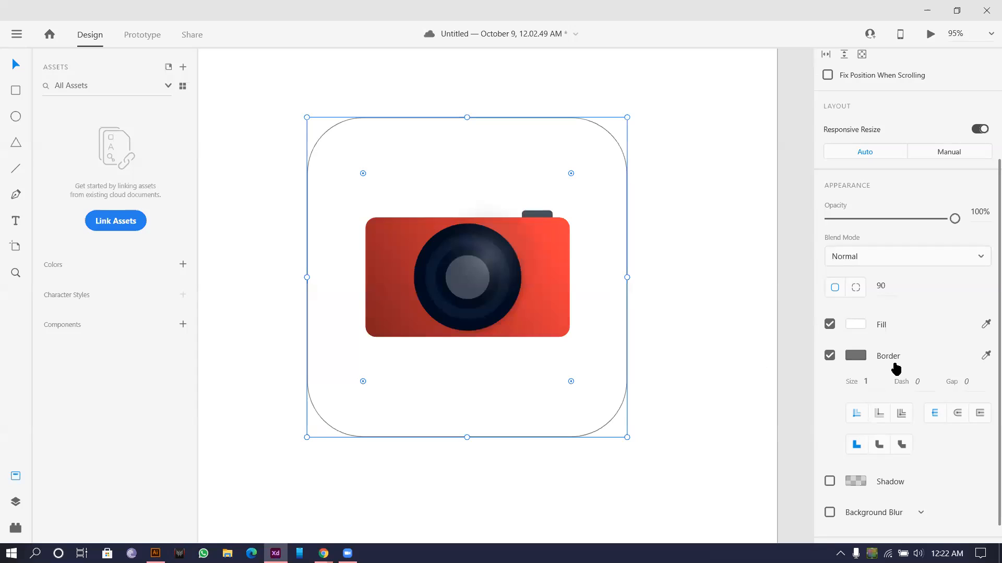
{"action": "left_click", "coordinate": [855, 325]}
{"action": "left_click", "coordinate": [674, 231]}
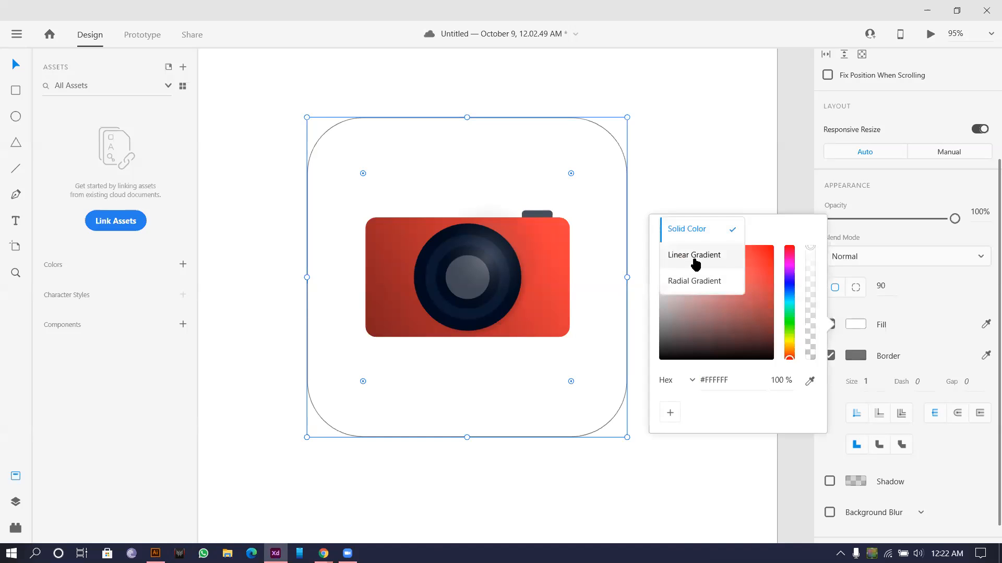
{"action": "left_click", "coordinate": [694, 256]}
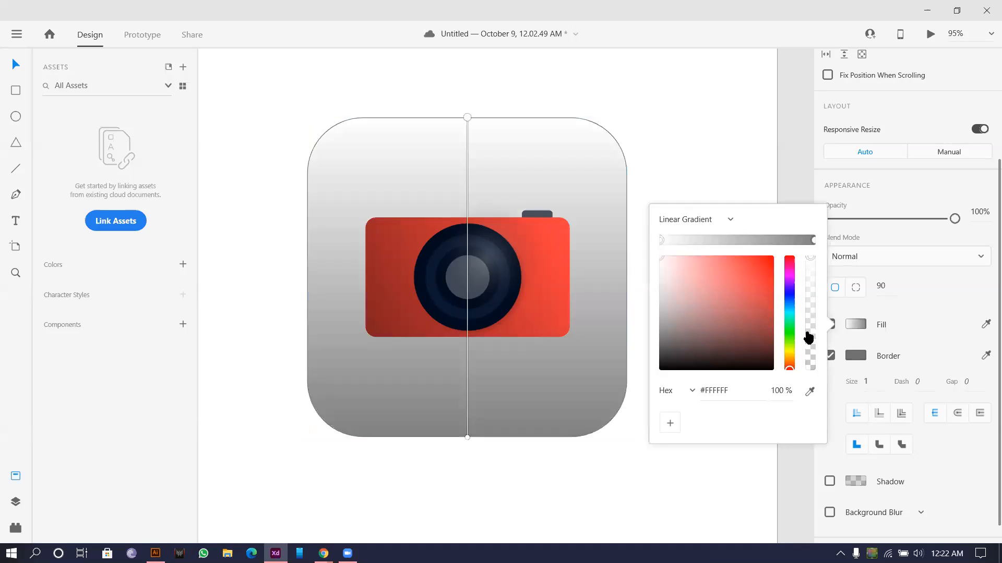
{"action": "left_click", "coordinate": [830, 355]}
{"action": "left_click", "coordinate": [830, 355]}
{"action": "left_click", "coordinate": [505, 384]}
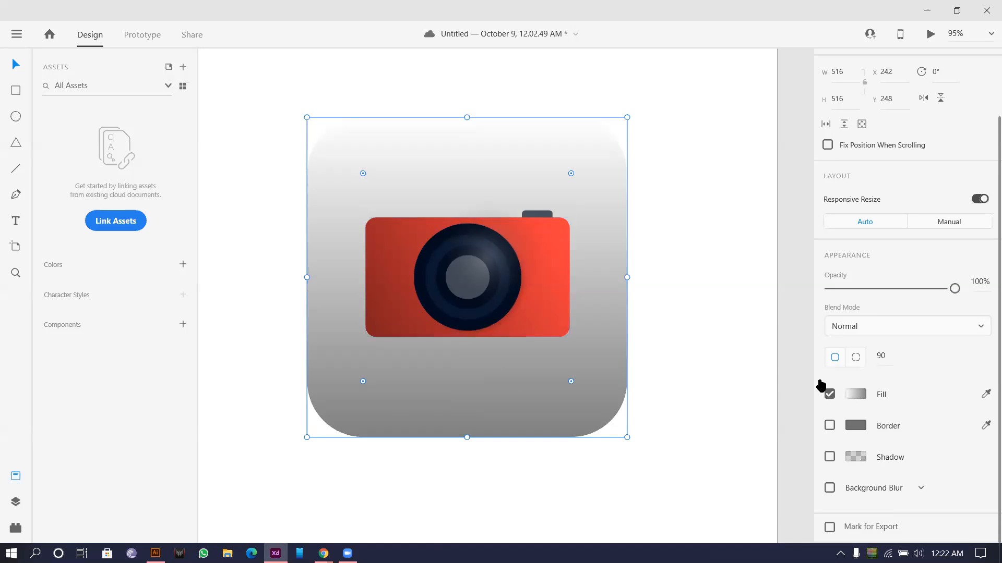
Step: Angle the rounded square's gradient diagonally, with the white end beyond the upper-right corner and the grey end beyond the lower-left corner
{"action": "left_click", "coordinate": [856, 395]}
{"action": "left_click_drag", "start_coordinate": [467, 118], "coordinate": [645, 92]}
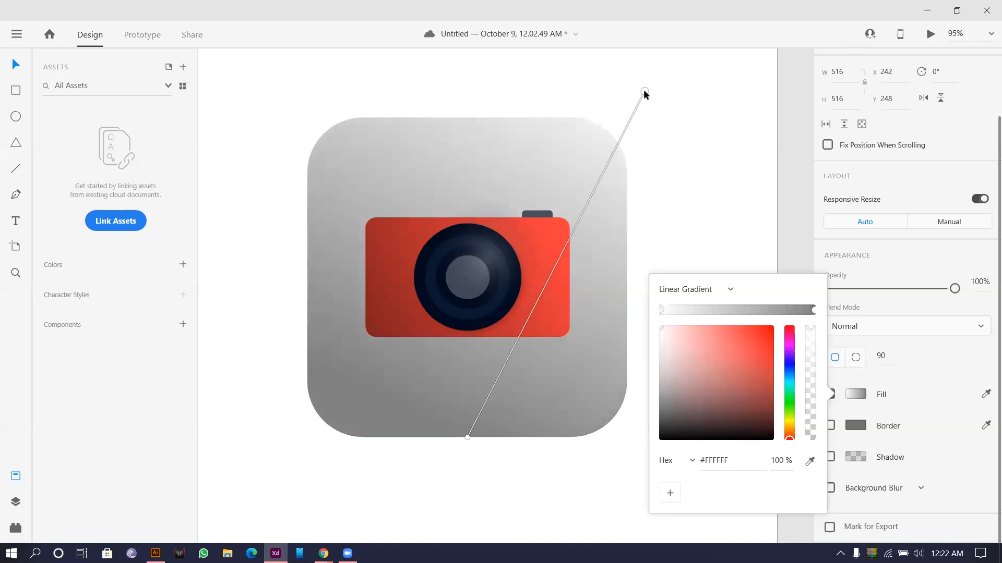
{"action": "left_click_drag", "start_coordinate": [466, 437], "coordinate": [271, 479]}
{"action": "left_click", "coordinate": [474, 457]}
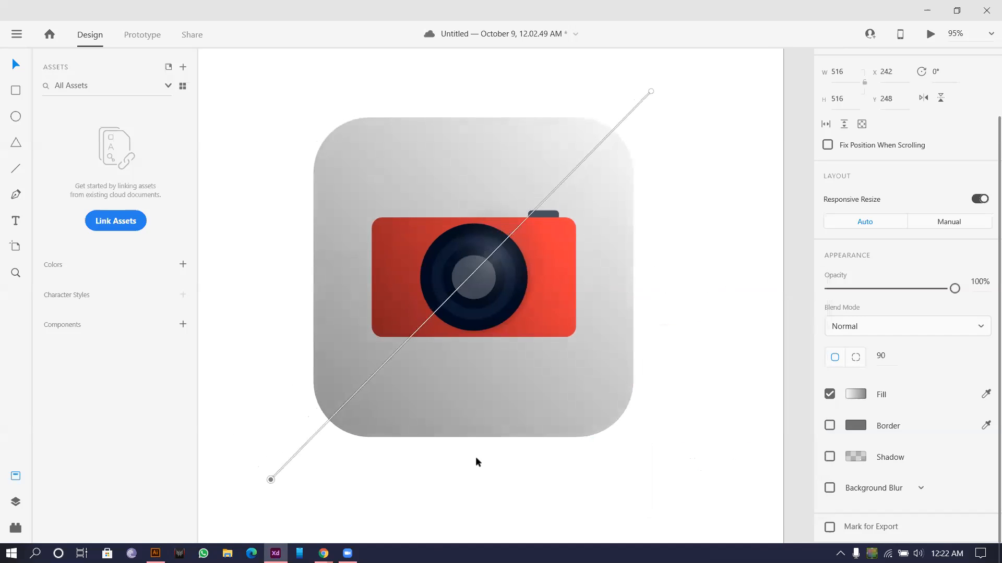
{"action": "left_click", "coordinate": [419, 403]}
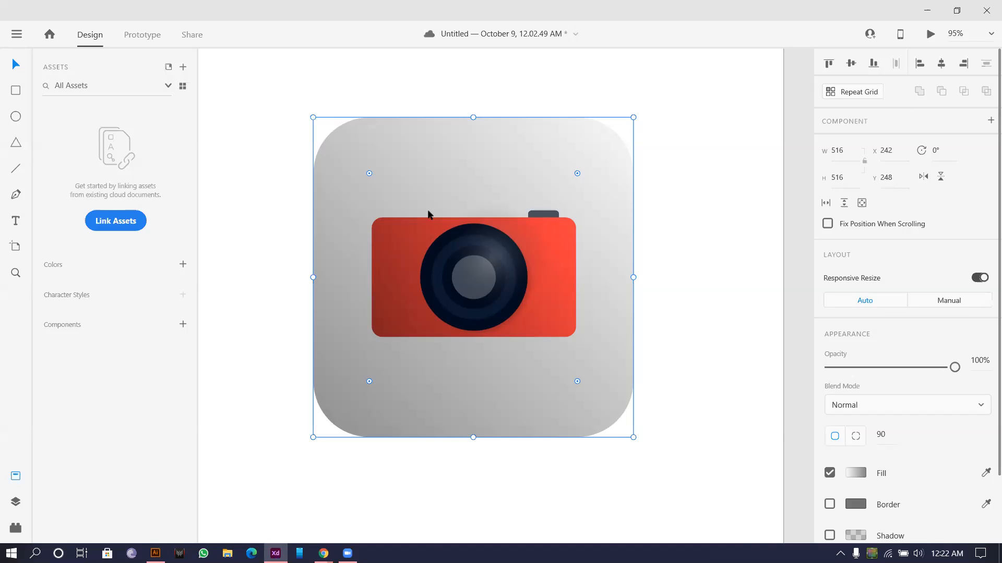
Step: Duplicate the rounded square and turn on a shadow for the copy
{"action": "key", "text": "ctrl+d"}
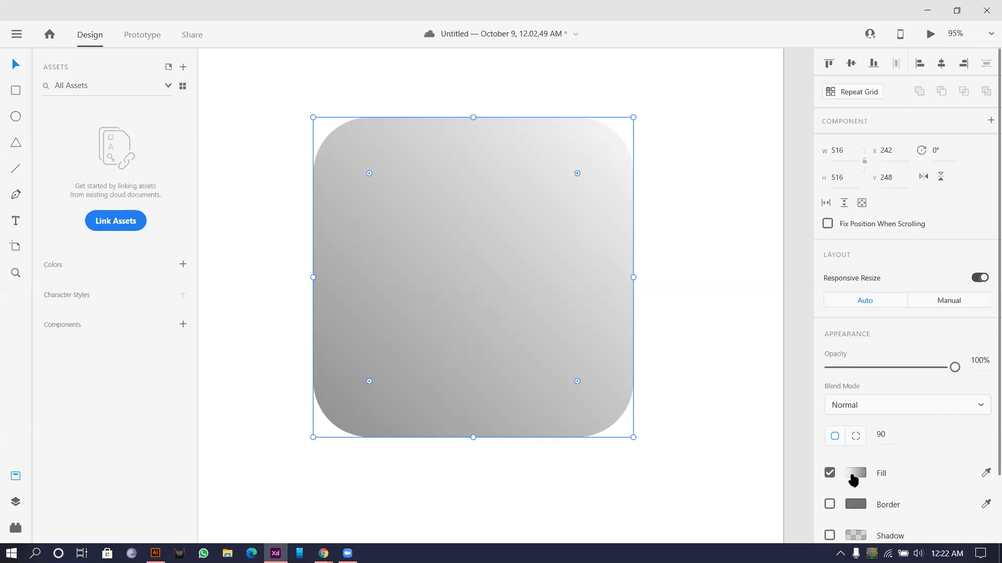
{"action": "scroll", "coordinate": [858, 508], "scroll_direction": "down", "scroll_amount": 2}
{"action": "left_click", "coordinate": [830, 457]}
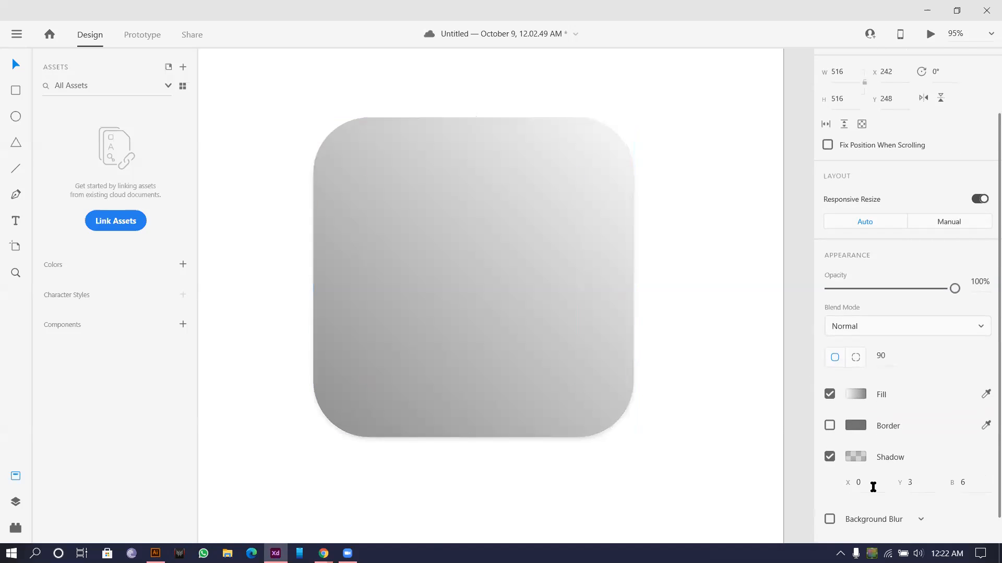
Step: Set the copy's shadow X offset to 3 and send the copy to the back
{"action": "left_click", "coordinate": [851, 457]}
{"action": "left_click", "coordinate": [861, 483]}
{"action": "left_click", "coordinate": [870, 483]}
{"action": "type", "text": "3"}
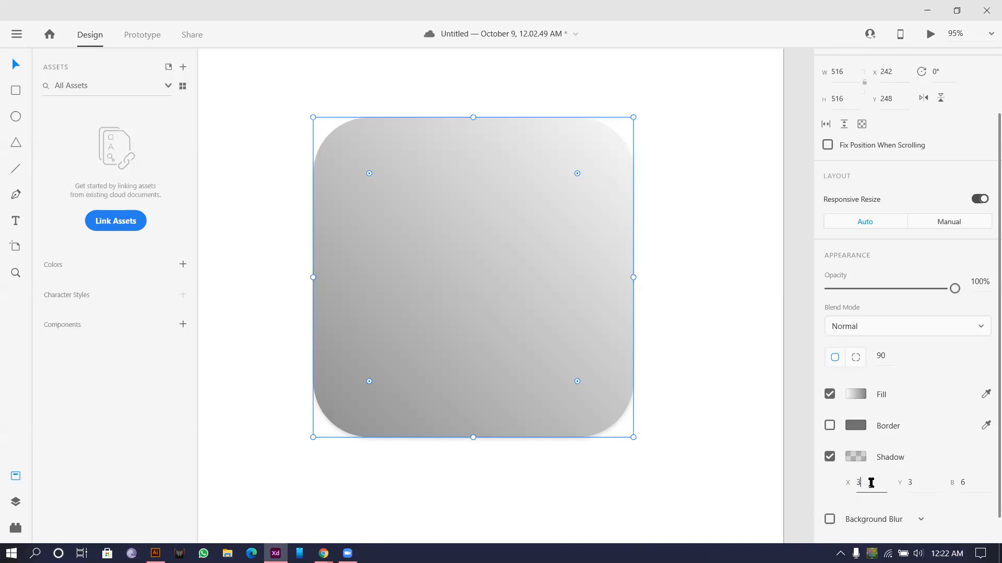
{"action": "left_click", "coordinate": [678, 329]}
{"action": "left_click", "coordinate": [593, 365]}
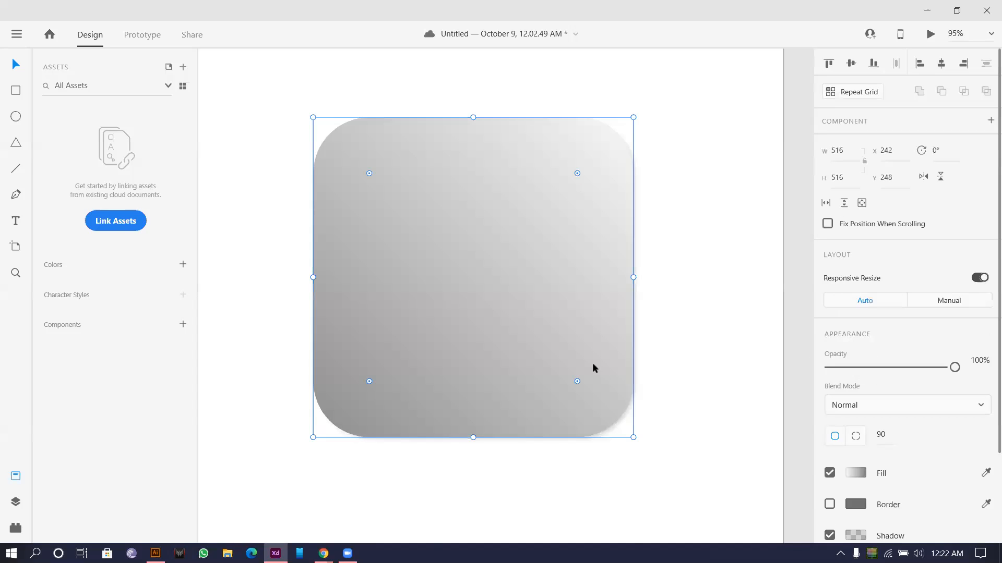
{"action": "key", "text": "ctrl+shift+bracketleft"}
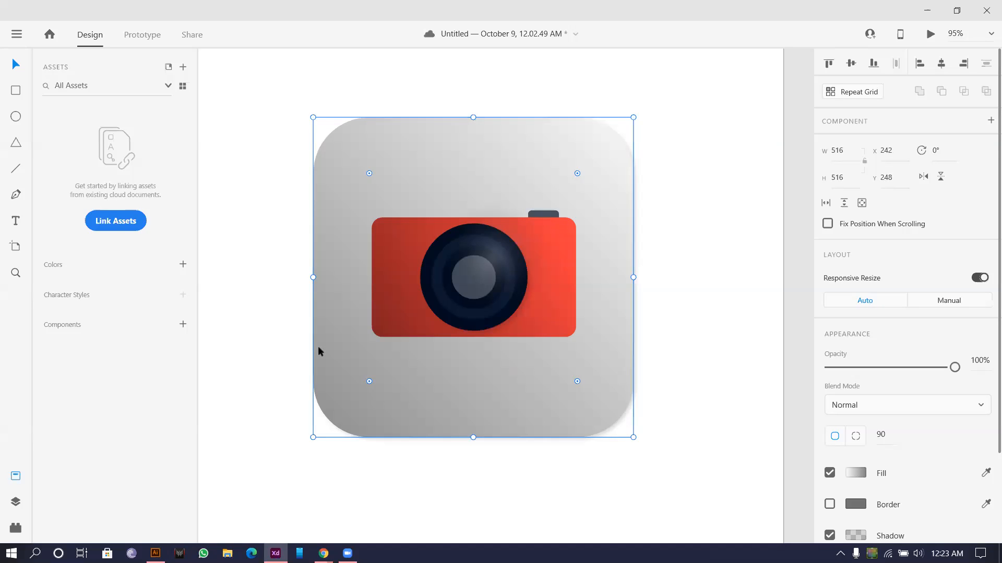
Step: Add a shadow to the front rounded square and set its colour to #FFFFFF at 30% opacity
{"action": "left_click", "coordinate": [243, 329]}
{"action": "left_click", "coordinate": [320, 313]}
{"action": "scroll", "coordinate": [850, 463], "scroll_direction": "down", "scroll_amount": 3}
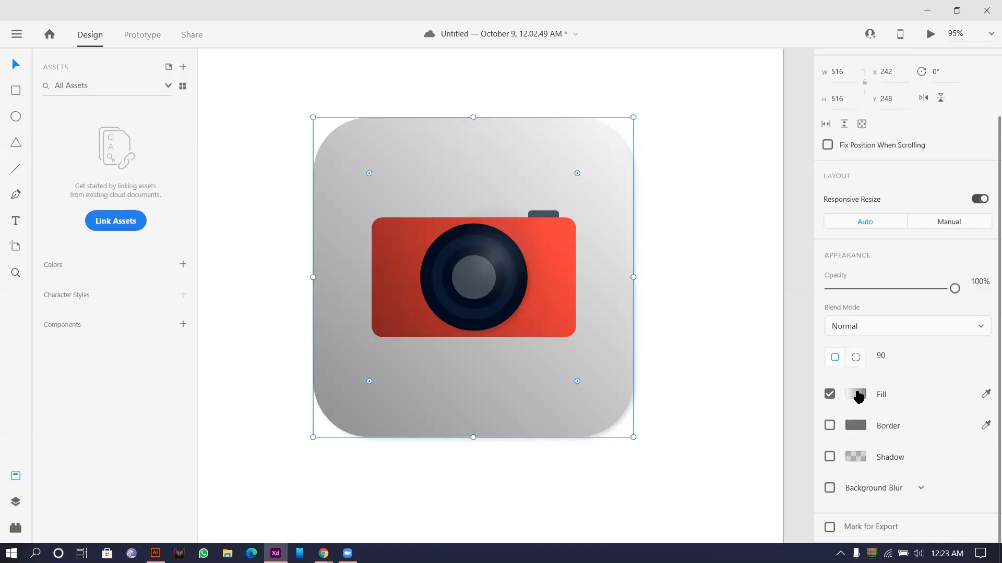
{"action": "left_click", "coordinate": [830, 458]}
{"action": "left_click", "coordinate": [849, 461]}
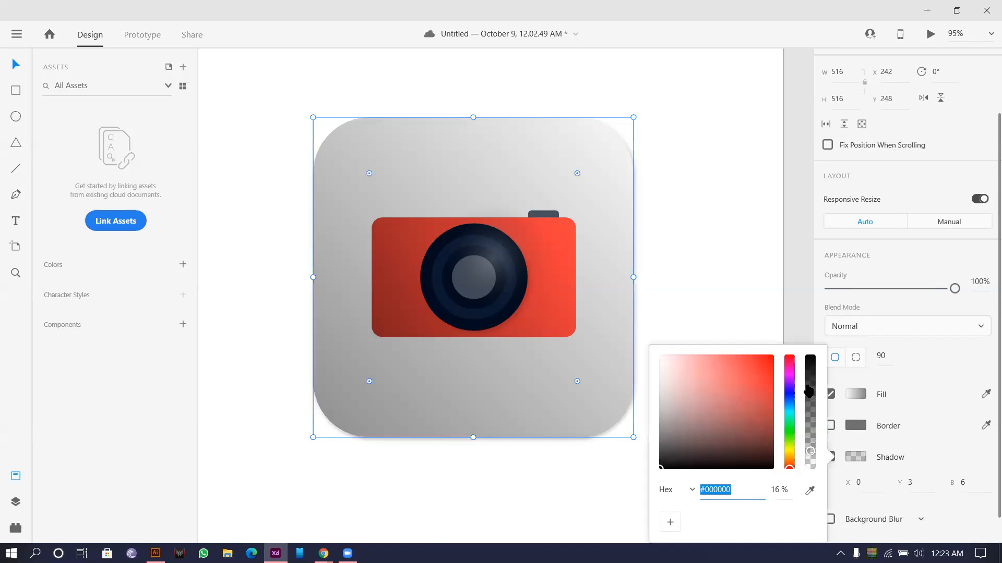
{"action": "mouse_move", "coordinate": [812, 450]}
{"action": "left_mouse_down"}
{"action": "mouse_move", "coordinate": [801, 409]}
{"action": "mouse_move", "coordinate": [801, 442]}
{"action": "left_mouse_up"}
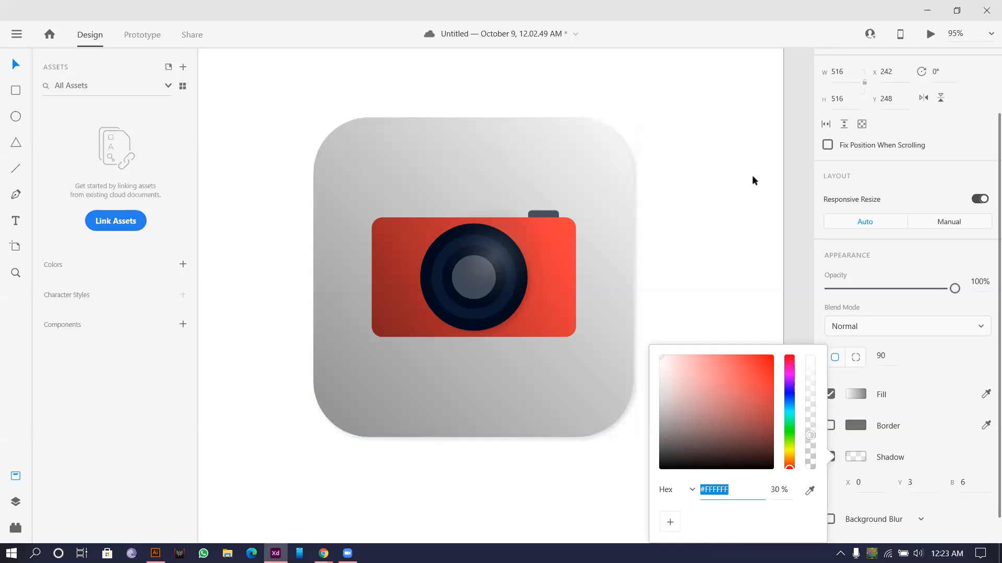
Step: Drag the front rounded square away from the camera and delete it, keeping the copy behind the artwork
{"action": "scroll", "coordinate": [753, 175], "scroll_direction": "down", "scroll_amount": 5}
{"action": "left_click_drag", "start_coordinate": [673, 123], "coordinate": [533, 170]}
{"action": "scroll", "coordinate": [534, 174], "scroll_direction": "up", "scroll_amount": 1}
{"action": "scroll", "coordinate": [549, 209], "scroll_direction": "down", "scroll_amount": 1}
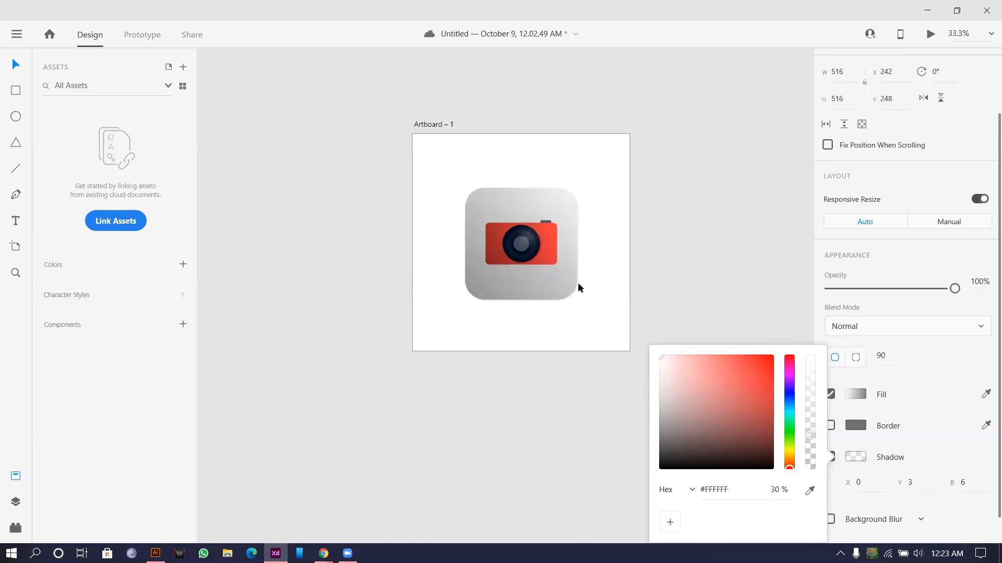
{"action": "left_click", "coordinate": [573, 286]}
{"action": "left_click_drag", "start_coordinate": [572, 291], "coordinate": [530, 358]}
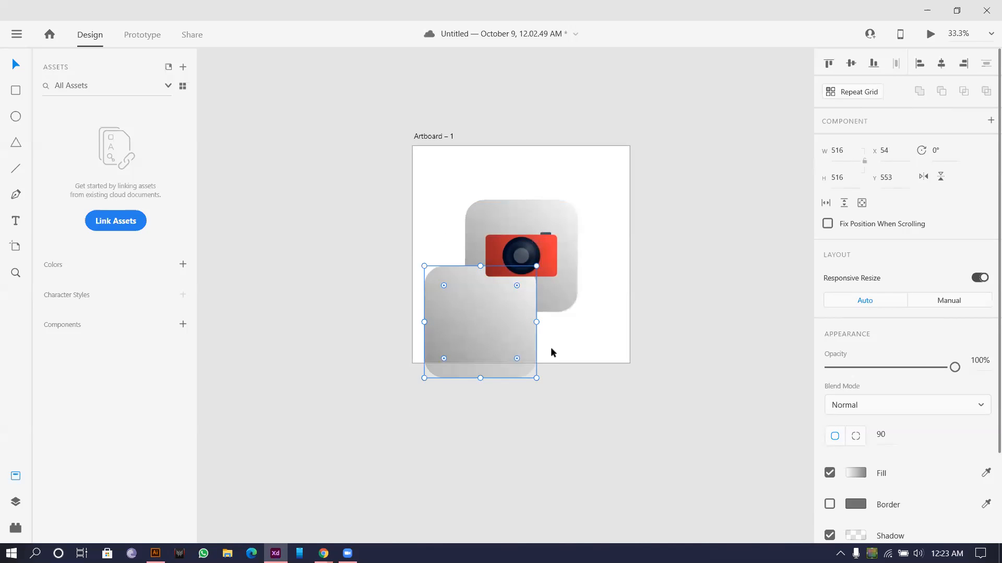
{"action": "key", "text": "Delete"}
Step: Lighten the rounded square by extending the grey end of its gradient farther beyond the lower-left corner
{"action": "scroll", "coordinate": [544, 291], "scroll_direction": "up", "scroll_amount": 3}
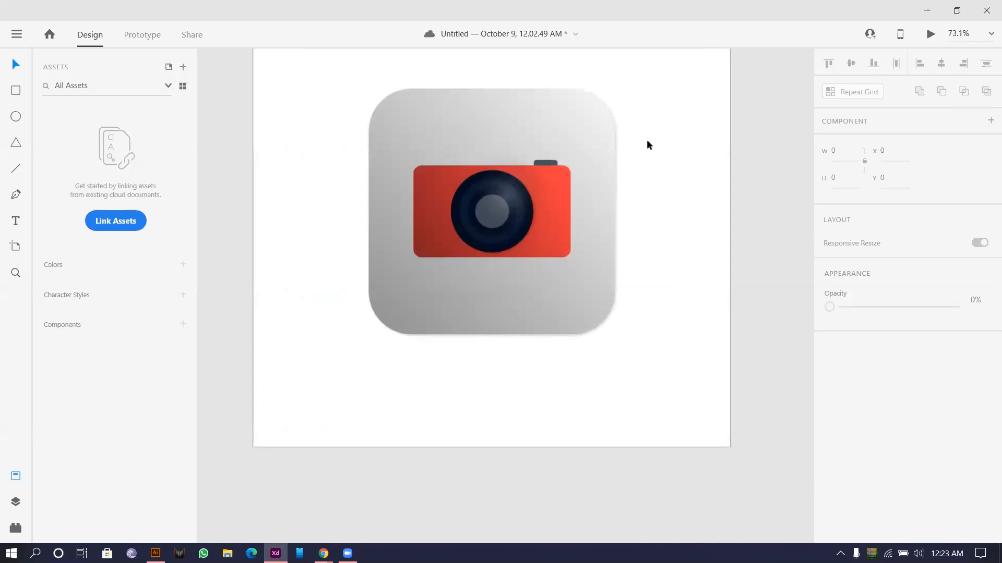
{"action": "scroll", "coordinate": [646, 201], "scroll_direction": "up", "scroll_amount": 2}
{"action": "scroll", "coordinate": [600, 293], "scroll_direction": "down", "scroll_amount": 4}
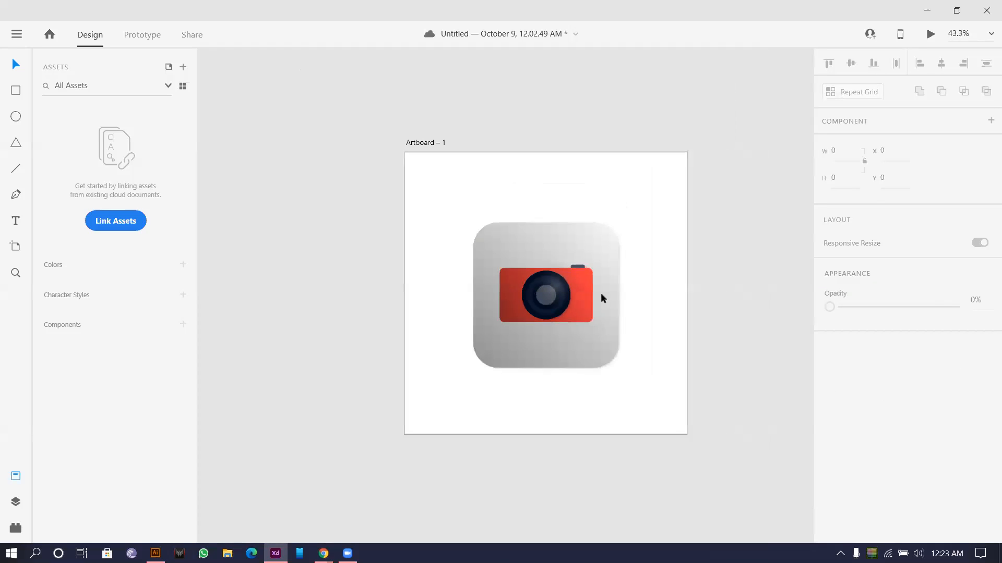
{"action": "left_click", "coordinate": [600, 292]}
{"action": "left_click", "coordinate": [855, 472]}
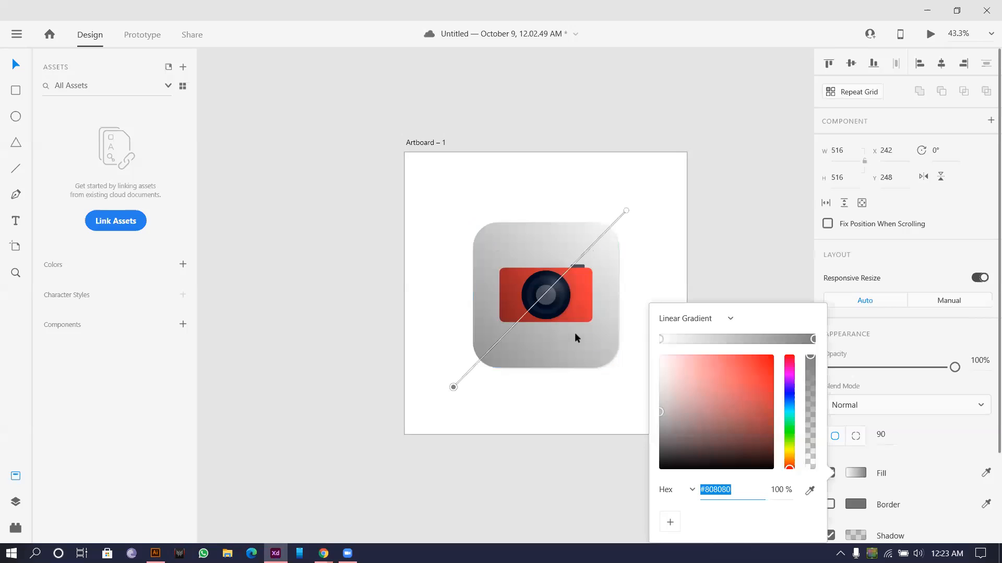
{"action": "left_click_drag", "start_coordinate": [448, 390], "coordinate": [405, 449]}
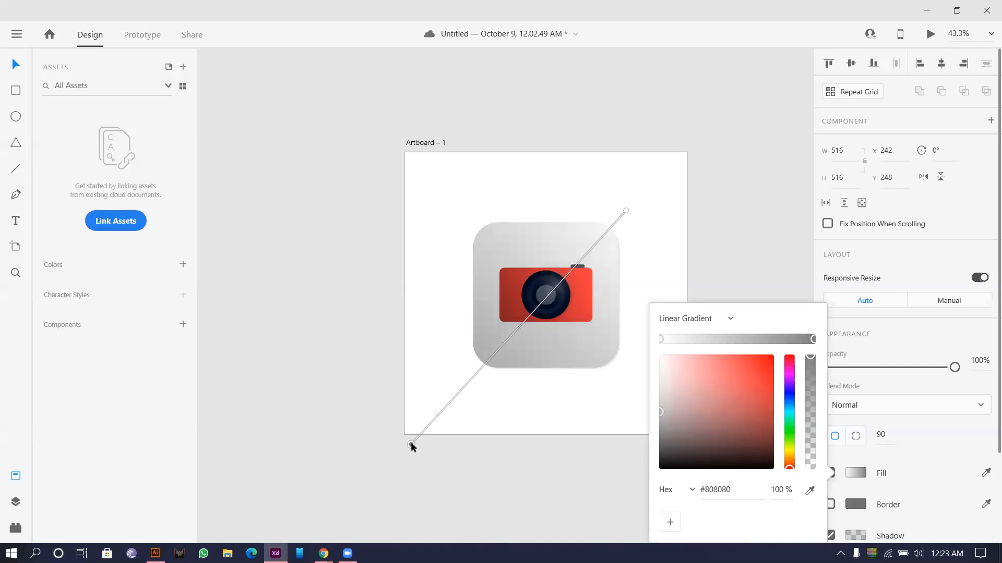
{"action": "left_click", "coordinate": [506, 341]}
{"action": "left_click_drag", "start_coordinate": [476, 377], "coordinate": [480, 371]}
{"action": "left_click", "coordinate": [626, 210]}
{"action": "left_click", "coordinate": [656, 206]}
{"action": "scroll", "coordinate": [629, 234], "scroll_direction": "up", "scroll_amount": 4}
{"action": "left_click", "coordinate": [594, 253]}
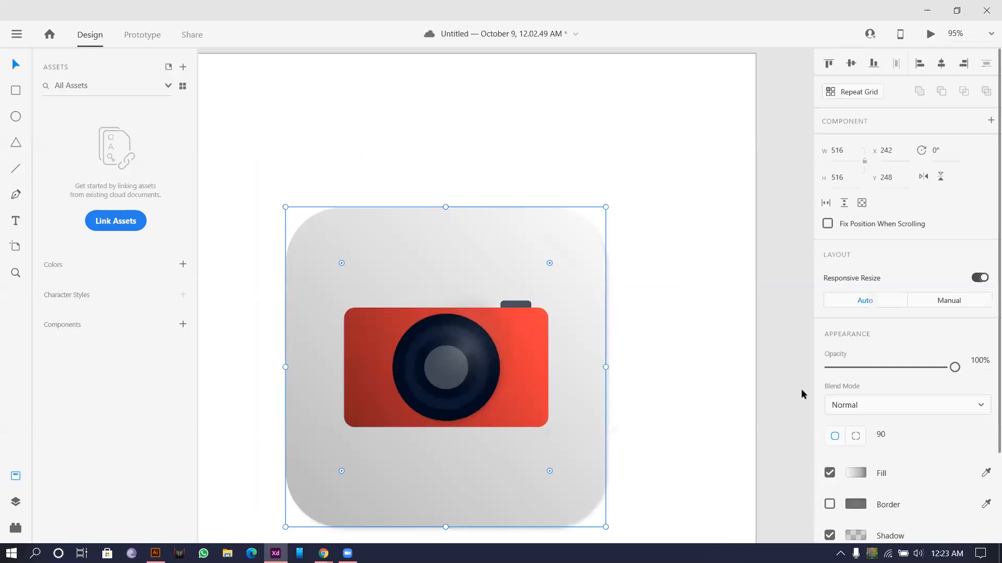
Step: Examine the camera icon and its background both close up and as a whole artboard
{"action": "scroll", "coordinate": [813, 421], "scroll_direction": "down", "scroll_amount": 2}
{"action": "left_click", "coordinate": [630, 340]}
{"action": "scroll", "coordinate": [630, 340], "scroll_direction": "down", "scroll_amount": 4}
{"action": "scroll", "coordinate": [649, 295], "scroll_direction": "up", "scroll_amount": 1}
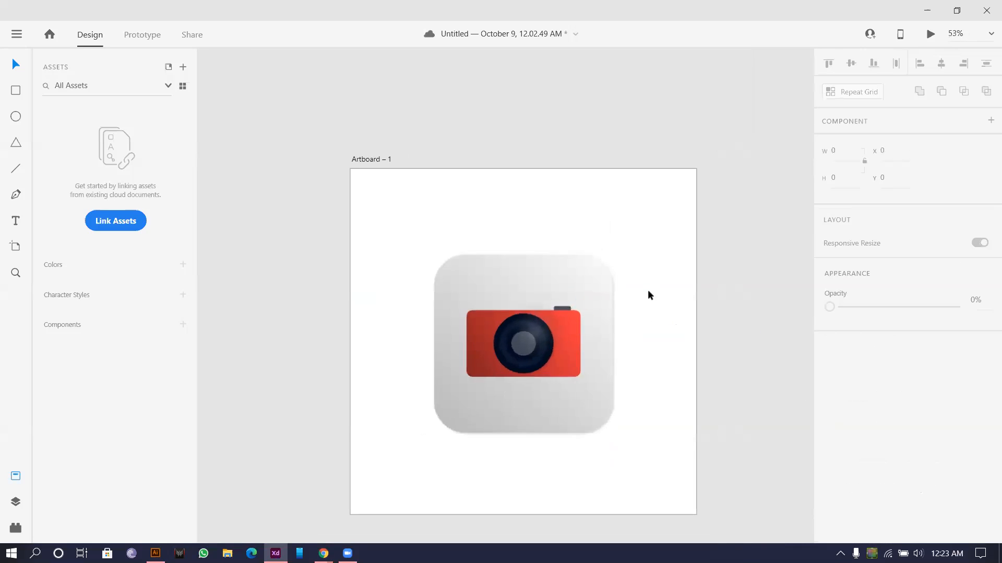
{"action": "scroll", "coordinate": [648, 291], "scroll_direction": "up", "scroll_amount": 4}
{"action": "left_click", "coordinate": [519, 255]}
{"action": "scroll", "coordinate": [524, 252], "scroll_direction": "down", "scroll_amount": 6}
{"action": "scroll", "coordinate": [534, 249], "scroll_direction": "up", "scroll_amount": 4}
{"action": "scroll", "coordinate": [535, 250], "scroll_direction": "down", "scroll_amount": 4}
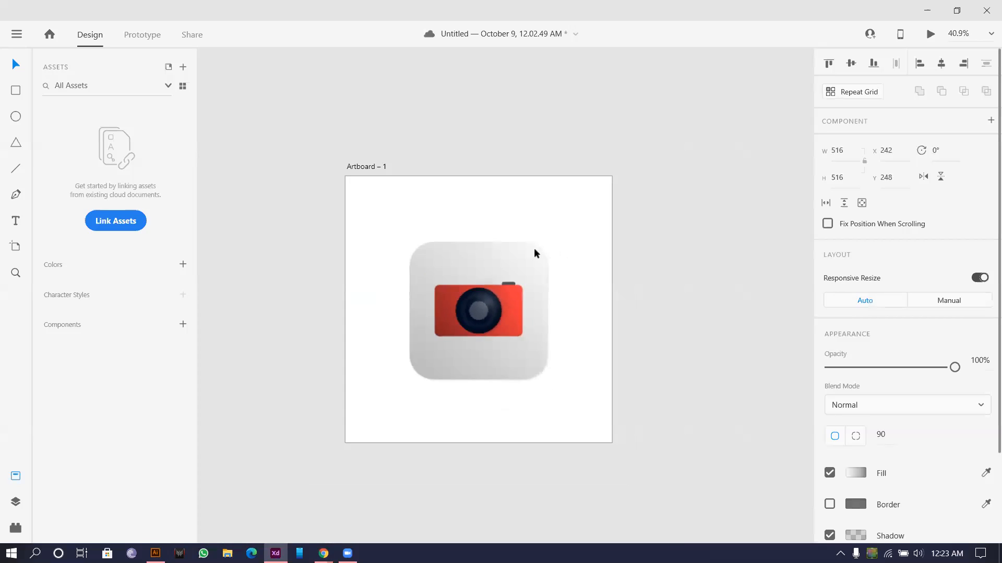
Step: Save the document
{"action": "scroll", "coordinate": [534, 249], "scroll_direction": "down", "scroll_amount": 2}
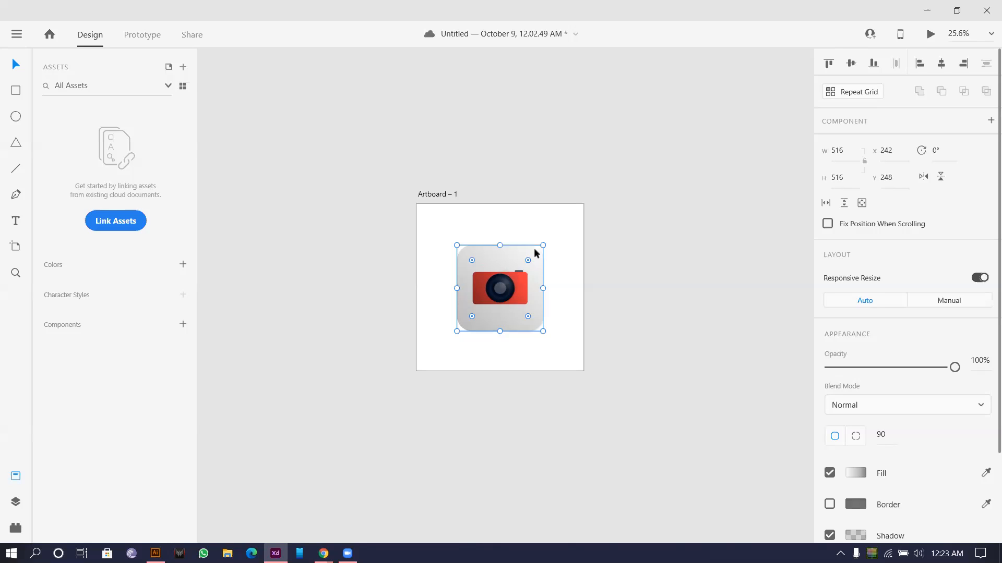
{"action": "key", "text": "ctrl+s"}
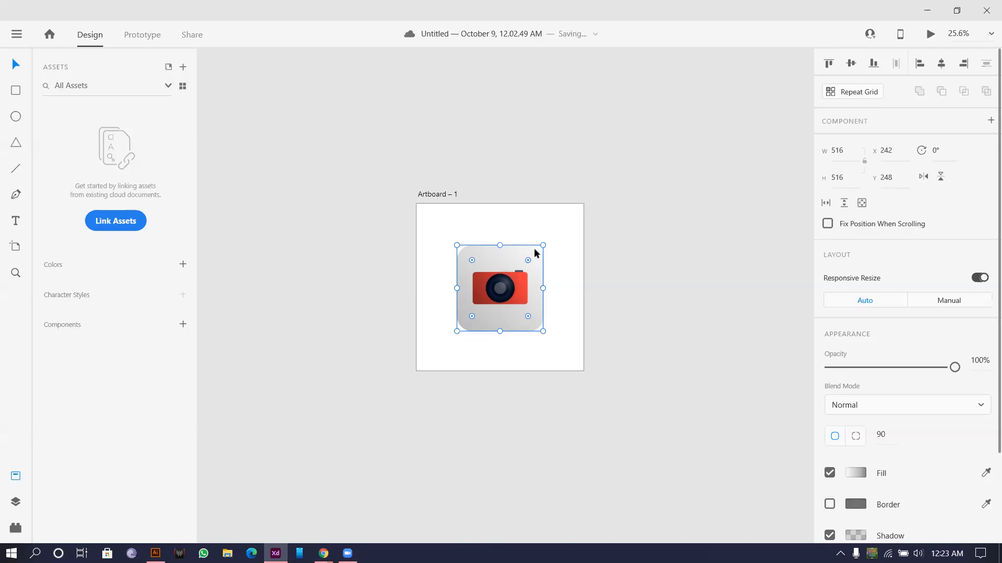